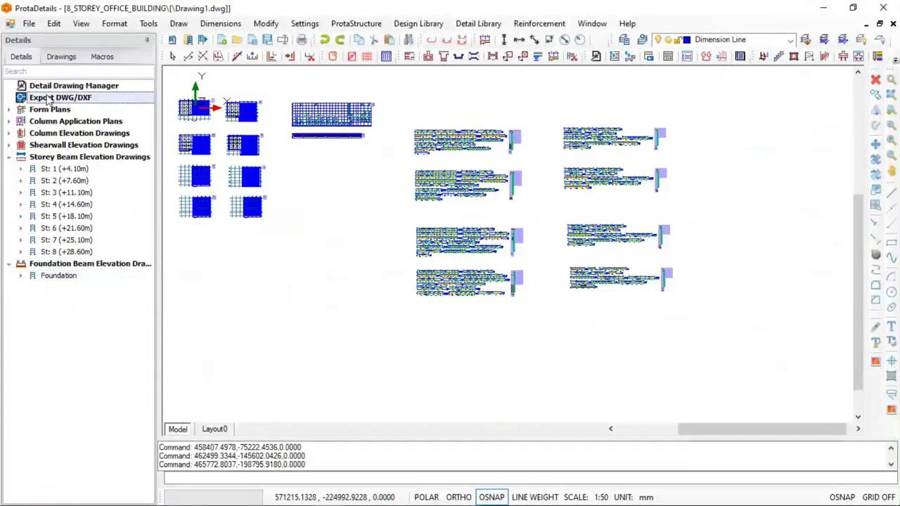
Step: Export Drawing1.dwg in DWG2010 format to the project's ExportedDrawings directory
{"action": "double_click", "coordinate": [60, 98]}
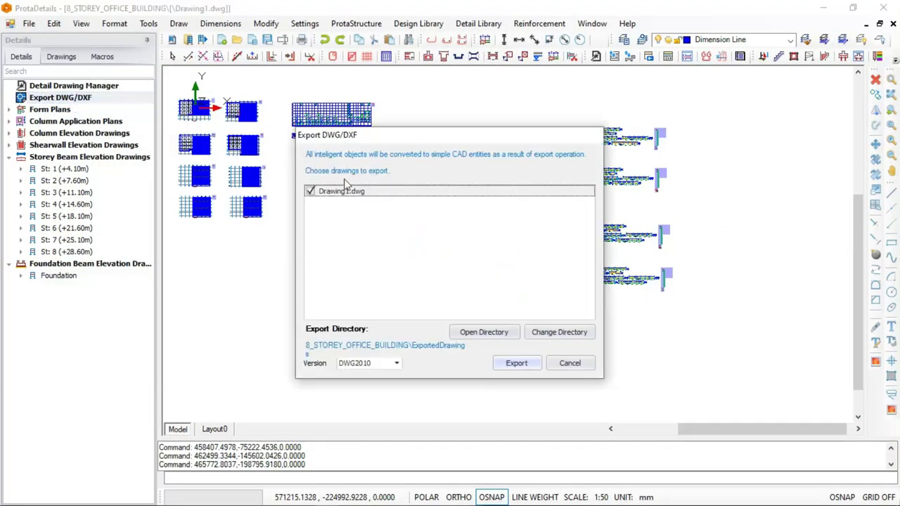
{"action": "left_click", "coordinate": [518, 364]}
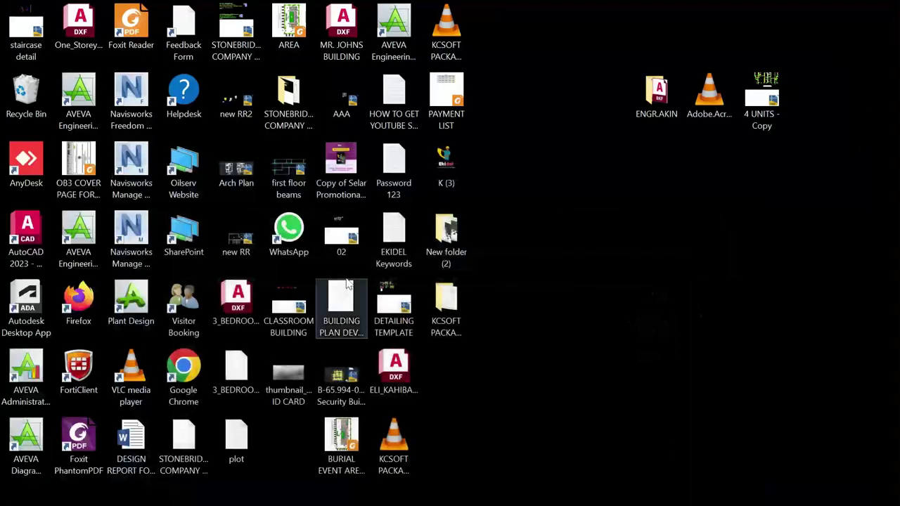
Step: Open Drawing1 from the Prota Structure 2018 File folder in Documents in AutoCAD
{"action": "mouse_move", "coordinate": [117, 496]}
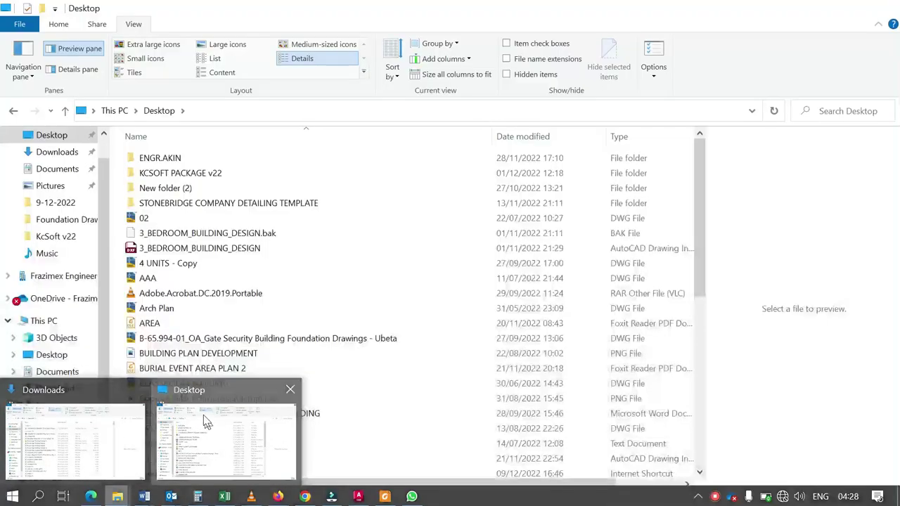
{"action": "left_click", "coordinate": [204, 422]}
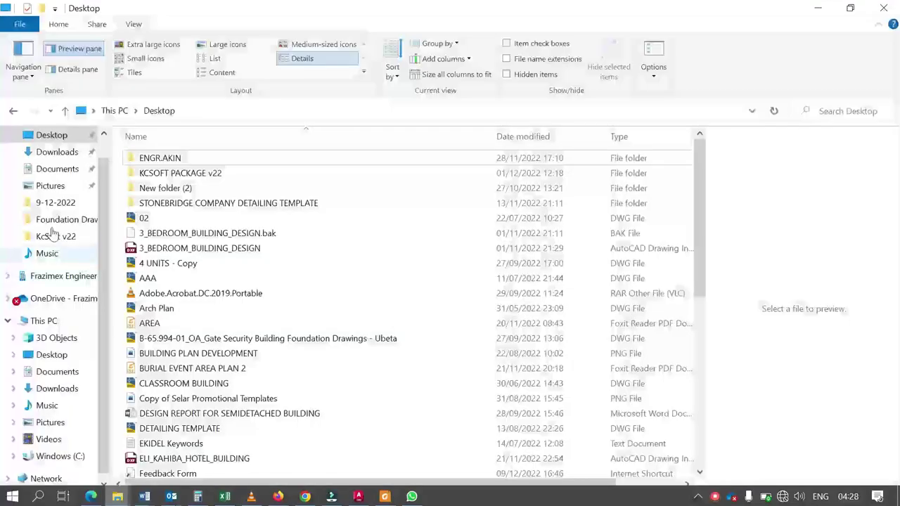
{"action": "left_click", "coordinate": [61, 169]}
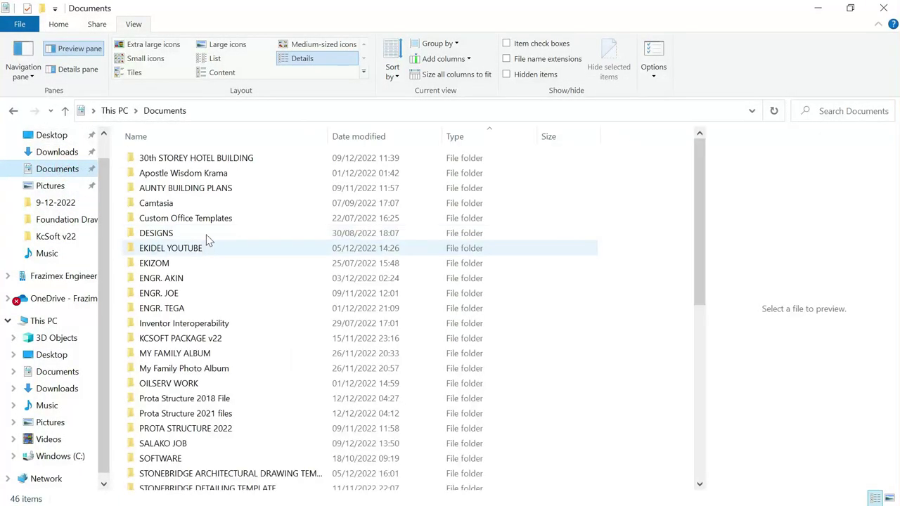
{"action": "left_click", "coordinate": [213, 400]}
{"action": "double_click", "coordinate": [214, 400]}
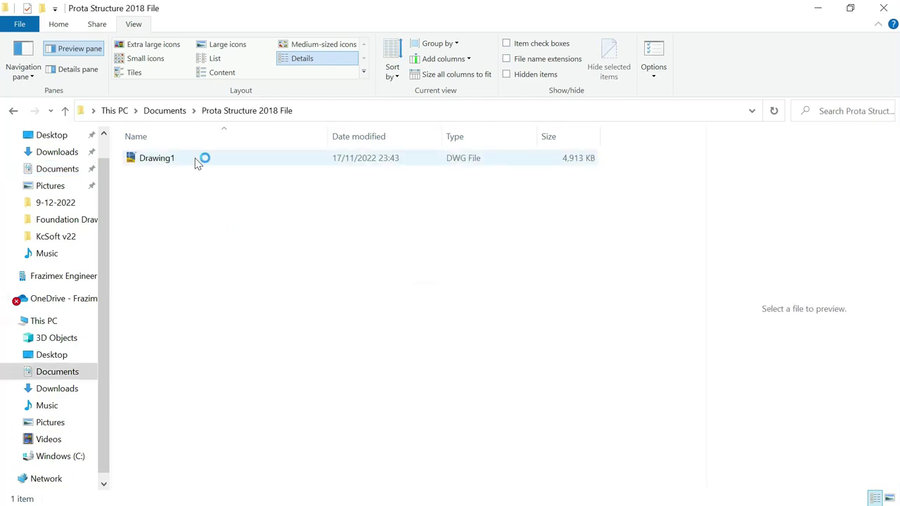
{"action": "left_click", "coordinate": [196, 161]}
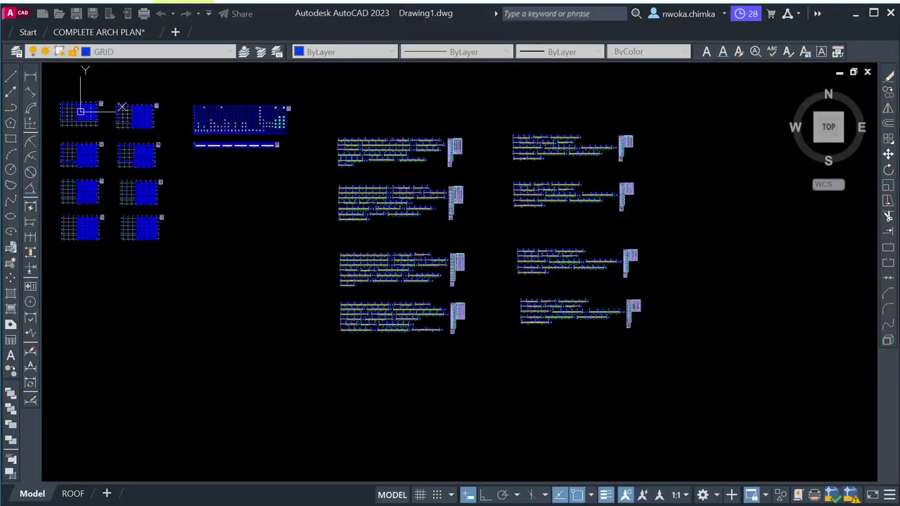
Step: Examine the storey form plans in Drawing1, checking the grid, columns, beams and slabs up close
{"action": "middle_click_drag", "start_coordinate": [298, 146], "coordinate": [520, 168]}
{"action": "scroll", "coordinate": [256, 145], "scroll_direction": "up", "scroll_amount": 10}
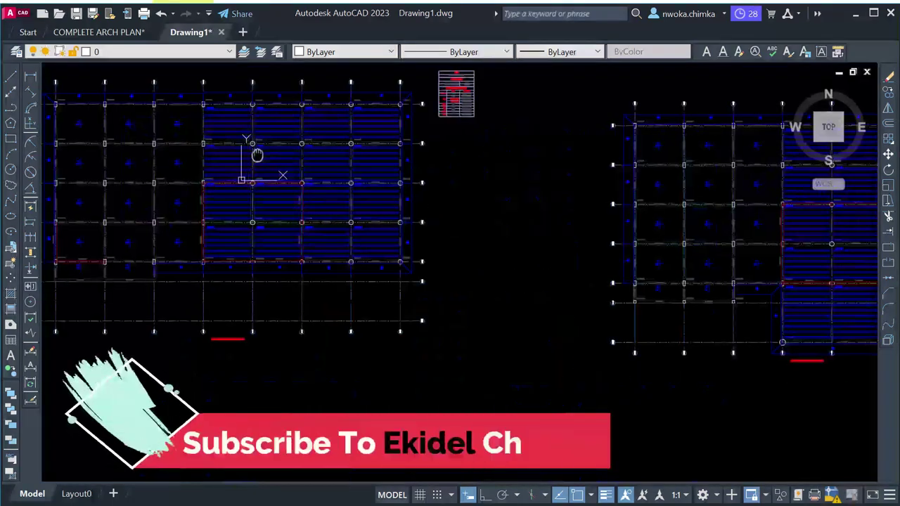
{"action": "middle_click_drag", "start_coordinate": [253, 147], "coordinate": [404, 166]}
{"action": "scroll", "coordinate": [261, 151], "scroll_direction": "up", "scroll_amount": 4}
{"action": "scroll", "coordinate": [267, 144], "scroll_direction": "down", "scroll_amount": 4}
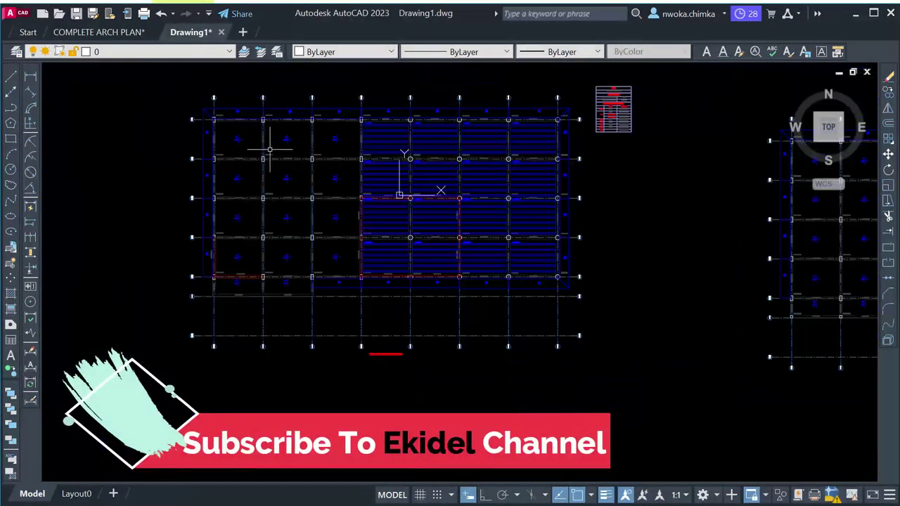
{"action": "scroll", "coordinate": [295, 153], "scroll_direction": "down", "scroll_amount": 7}
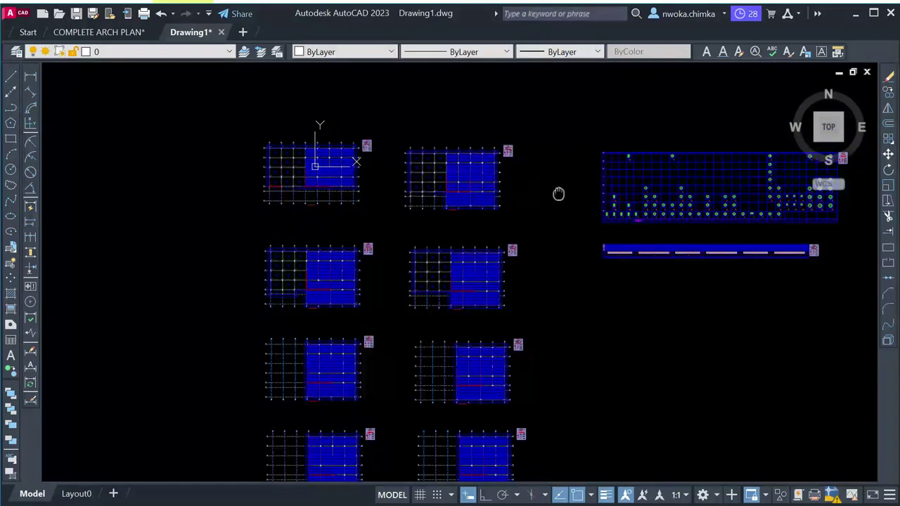
{"action": "scroll", "coordinate": [349, 198], "scroll_direction": "up", "scroll_amount": 2}
{"action": "scroll", "coordinate": [350, 198], "scroll_direction": "up", "scroll_amount": 10}
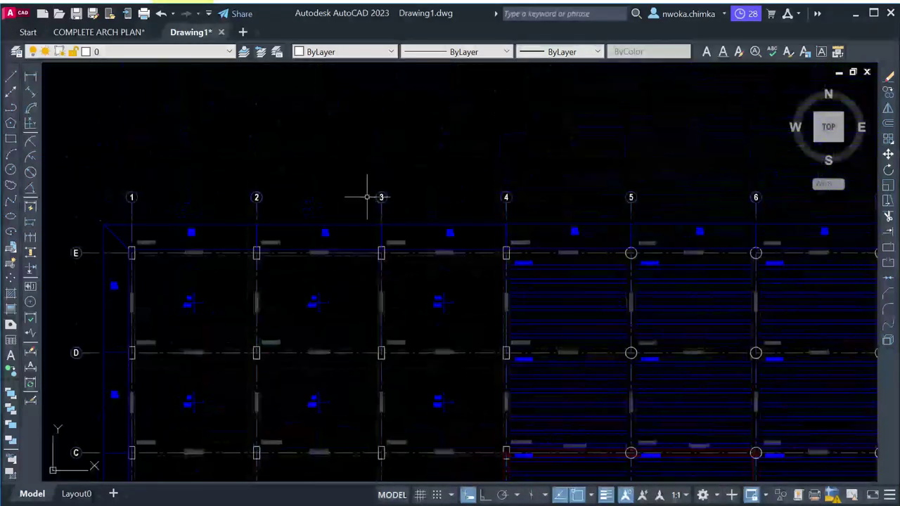
Step: Inspect the column application plan and the first beam elevation sheets, comparing them with the full drawing layout
{"action": "scroll", "coordinate": [376, 189], "scroll_direction": "down", "scroll_amount": 10}
{"action": "middle_click_drag", "start_coordinate": [685, 263], "coordinate": [507, 229]}
{"action": "scroll", "coordinate": [401, 207], "scroll_direction": "up", "scroll_amount": 4}
{"action": "scroll", "coordinate": [407, 203], "scroll_direction": "down", "scroll_amount": 2}
{"action": "scroll", "coordinate": [434, 257], "scroll_direction": "up", "scroll_amount": 5}
{"action": "scroll", "coordinate": [253, 207], "scroll_direction": "down", "scroll_amount": 8}
{"action": "middle_click_drag", "start_coordinate": [458, 206], "coordinate": [309, 205]}
{"action": "scroll", "coordinate": [310, 205], "scroll_direction": "up", "scroll_amount": 5}
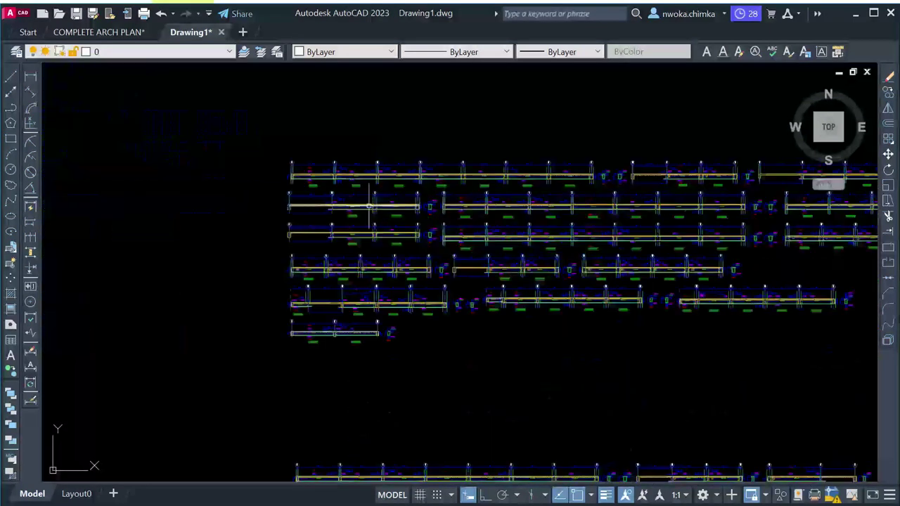
{"action": "scroll", "coordinate": [353, 191], "scroll_direction": "down", "scroll_amount": 4}
{"action": "scroll", "coordinate": [461, 250], "scroll_direction": "down", "scroll_amount": 5}
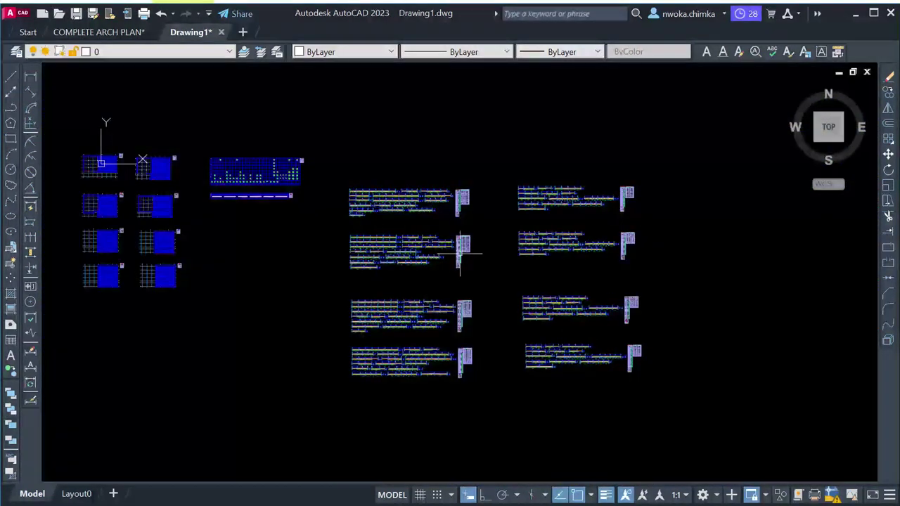
Step: Examine the storey beam elevation details, including their spans, reinforcement labels and cross-sections
{"action": "scroll", "coordinate": [375, 243], "scroll_direction": "up", "scroll_amount": 2}
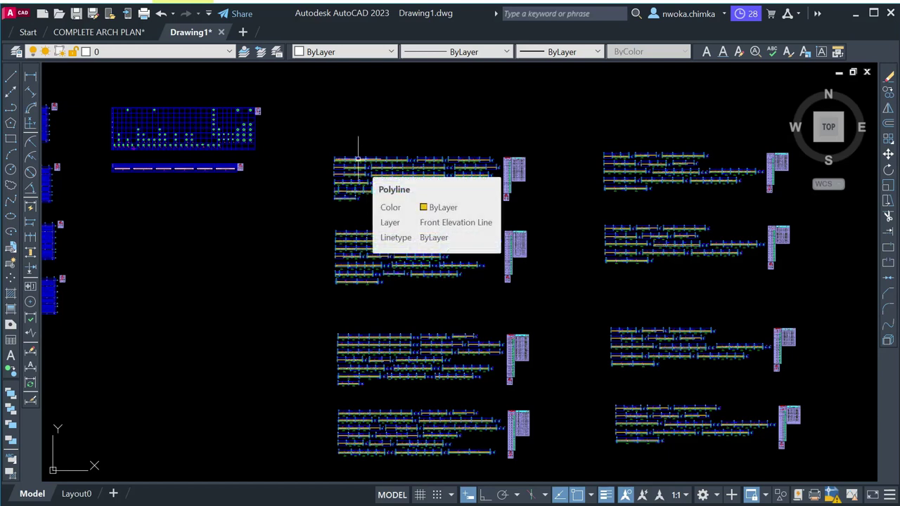
{"action": "scroll", "coordinate": [358, 159], "scroll_direction": "up", "scroll_amount": 5}
{"action": "middle_click_drag", "start_coordinate": [408, 192], "coordinate": [577, 209]}
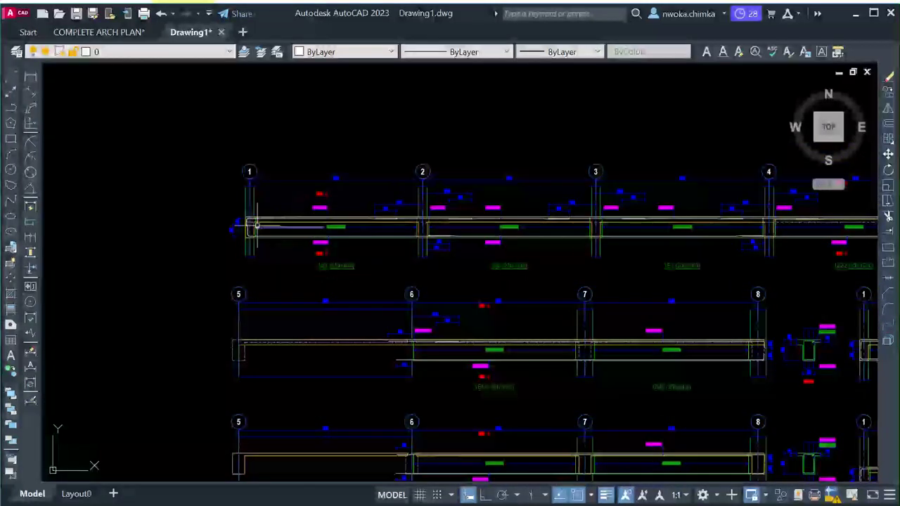
{"action": "scroll", "coordinate": [317, 207], "scroll_direction": "down", "scroll_amount": 3}
{"action": "scroll", "coordinate": [394, 203], "scroll_direction": "down", "scroll_amount": 5}
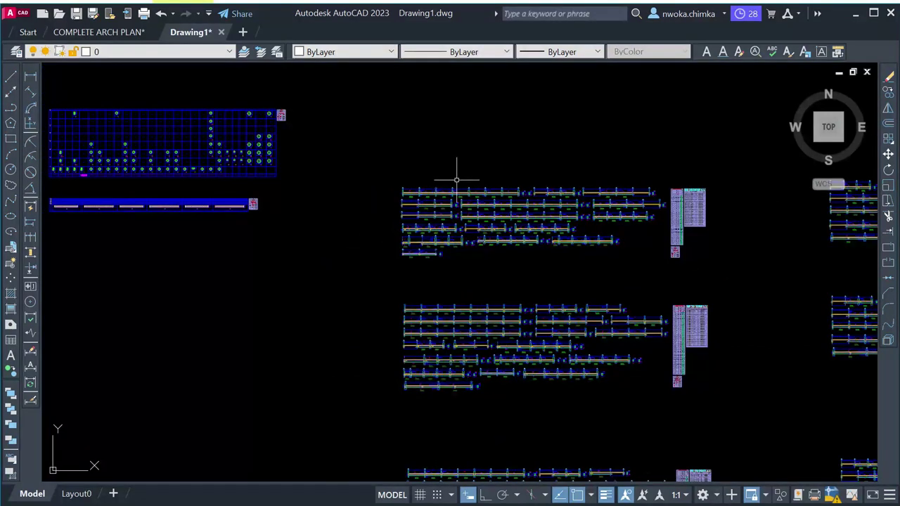
{"action": "scroll", "coordinate": [456, 180], "scroll_direction": "down", "scroll_amount": 4}
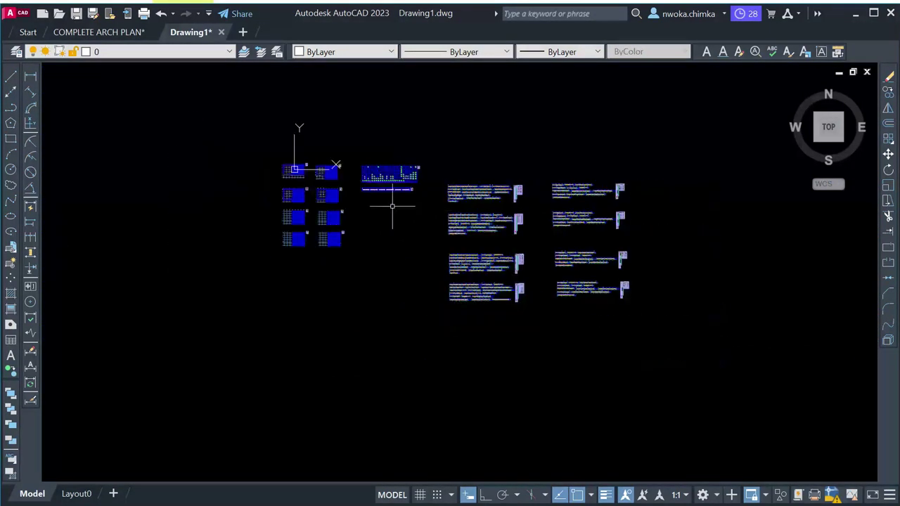
{"action": "scroll", "coordinate": [484, 211], "scroll_direction": "up", "scroll_amount": 3}
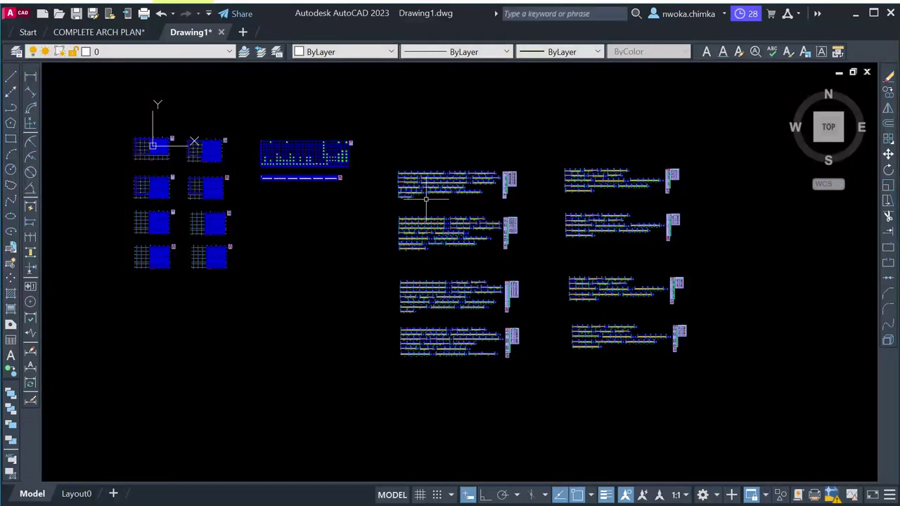
{"action": "mouse_move", "coordinate": [426, 199]}
{"action": "middle_mouse_down"}
{"action": "mouse_move", "coordinate": [422, 231]}
{"action": "mouse_move", "coordinate": [368, 201]}
{"action": "mouse_move", "coordinate": [295, 207]}
{"action": "mouse_move", "coordinate": [346, 196]}
{"action": "middle_mouse_up"}
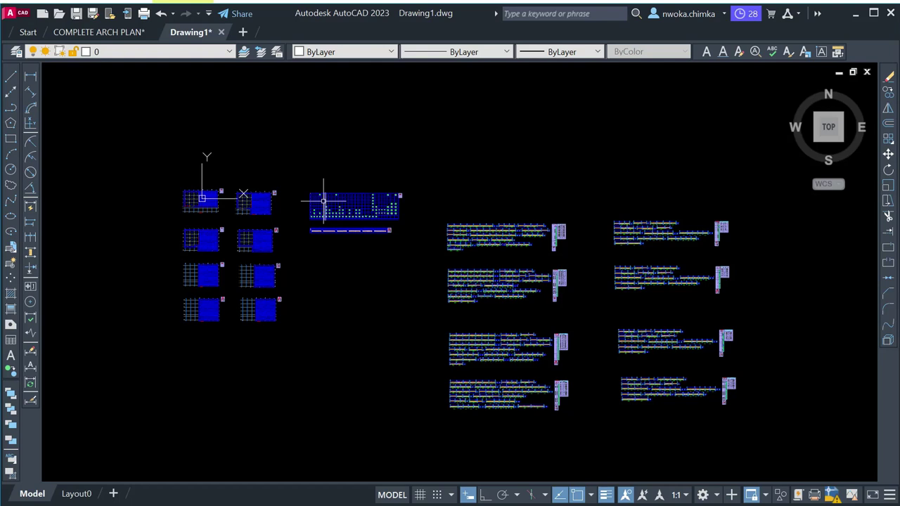
Step: Review the overall arrangement of form plans, column plan, beam elevations and schedules across the drawing
{"action": "scroll", "coordinate": [198, 201], "scroll_direction": "up", "scroll_amount": 4}
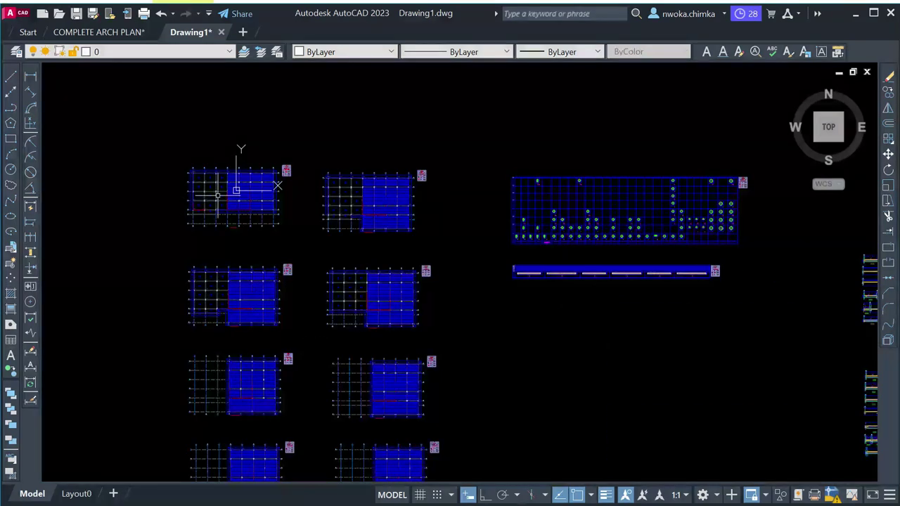
{"action": "scroll", "coordinate": [236, 190], "scroll_direction": "down", "scroll_amount": 6}
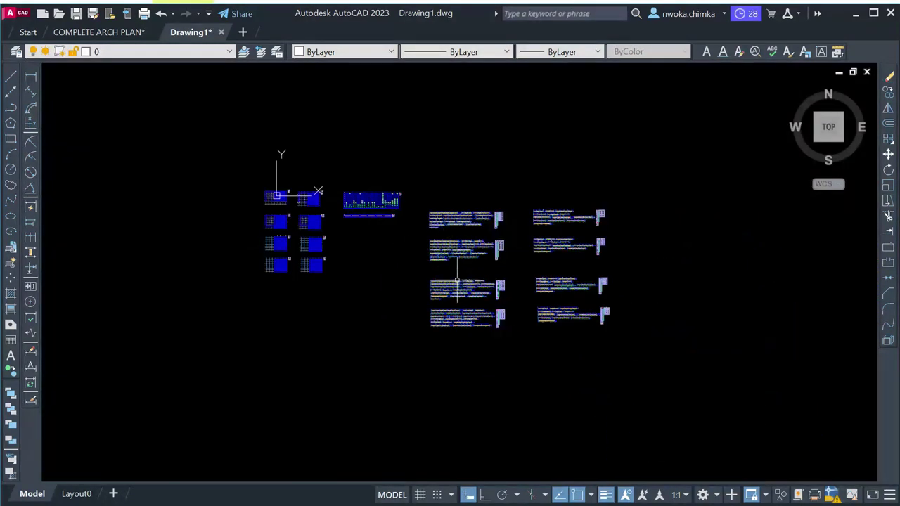
{"action": "middle_click_drag", "start_coordinate": [486, 294], "coordinate": [360, 255]}
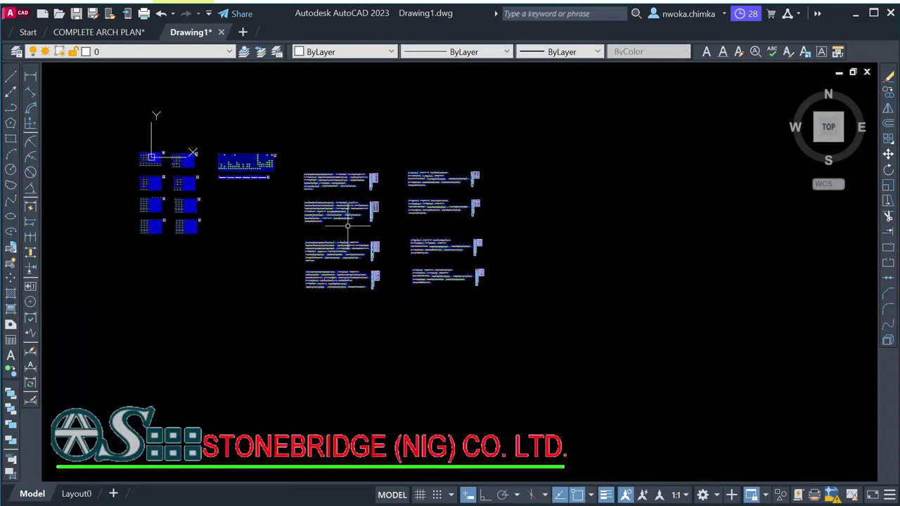
{"action": "scroll", "coordinate": [327, 167], "scroll_direction": "up", "scroll_amount": 4}
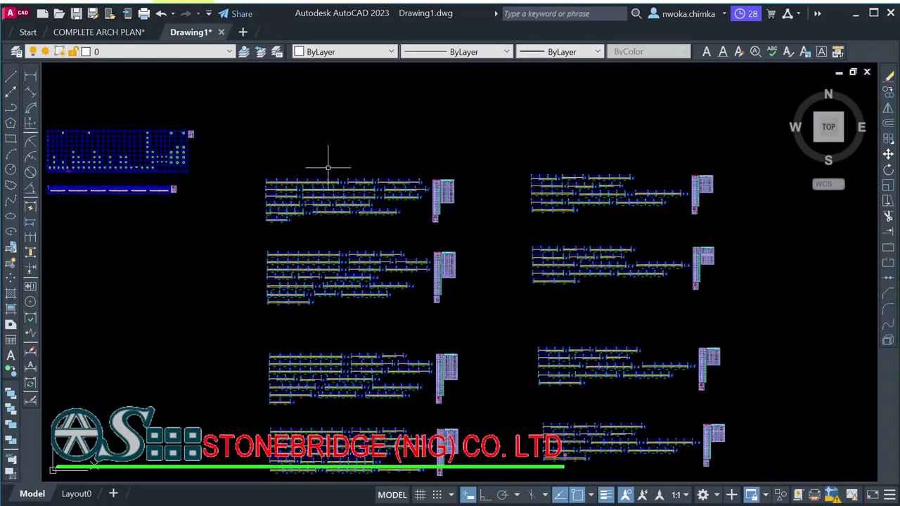
{"action": "scroll", "coordinate": [429, 190], "scroll_direction": "down", "scroll_amount": 4}
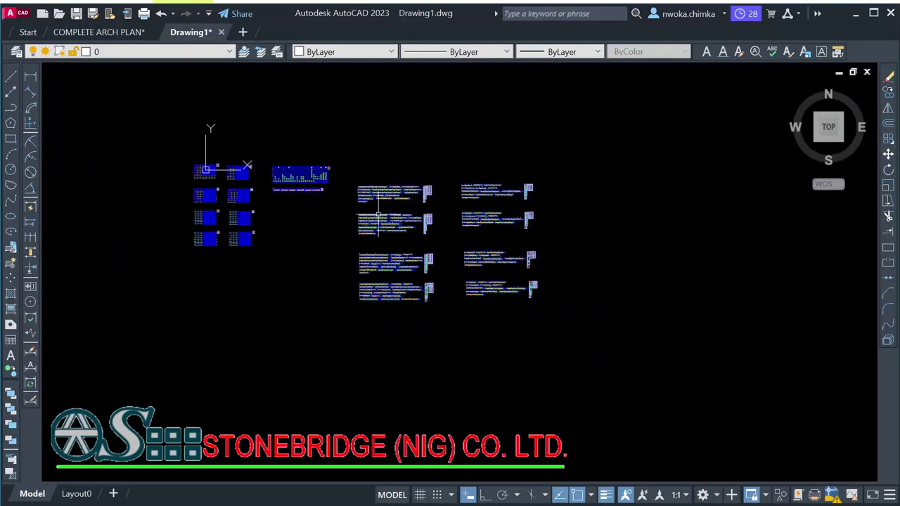
{"action": "scroll", "coordinate": [378, 197], "scroll_direction": "up", "scroll_amount": 2}
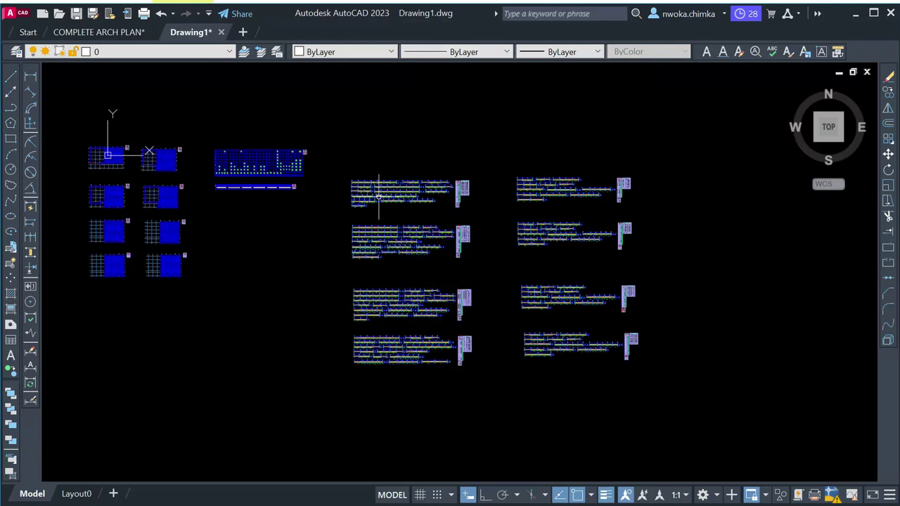
{"action": "scroll", "coordinate": [364, 172], "scroll_direction": "up", "scroll_amount": 4}
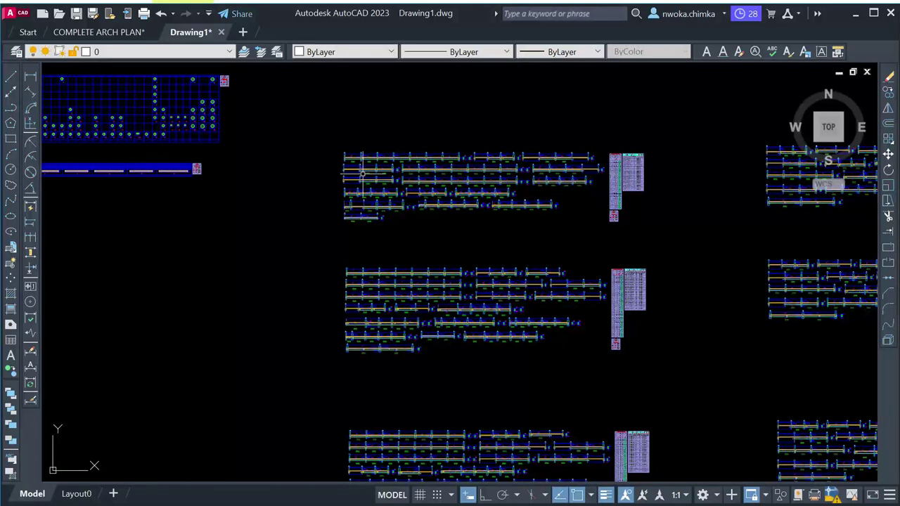
{"action": "scroll", "coordinate": [363, 173], "scroll_direction": "down", "scroll_amount": 5}
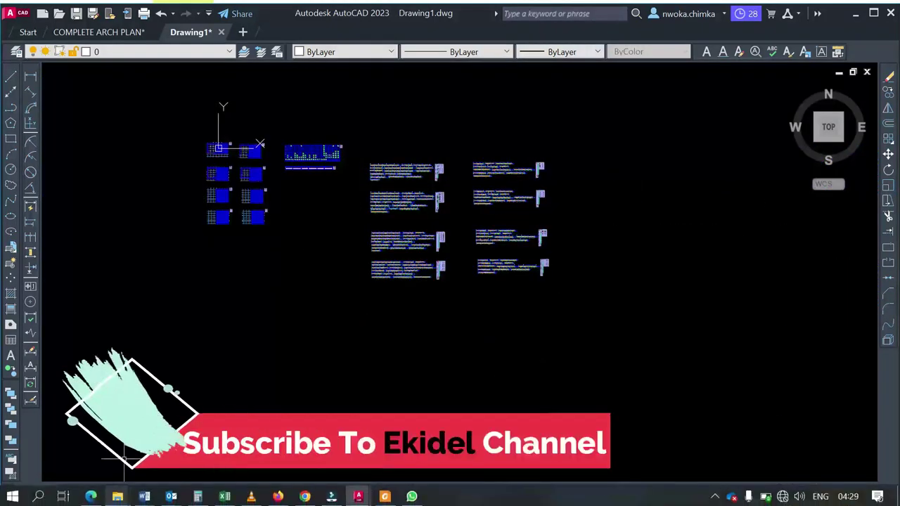
Step: Switch to File Explorer, open the Downloads folder and widen the Name column to show full file names
{"action": "left_click", "coordinate": [118, 497]}
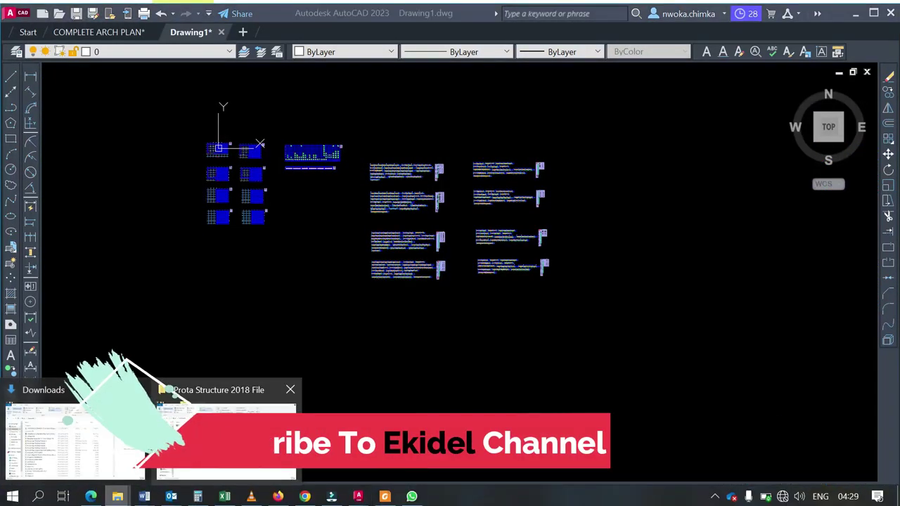
{"action": "left_click", "coordinate": [227, 426]}
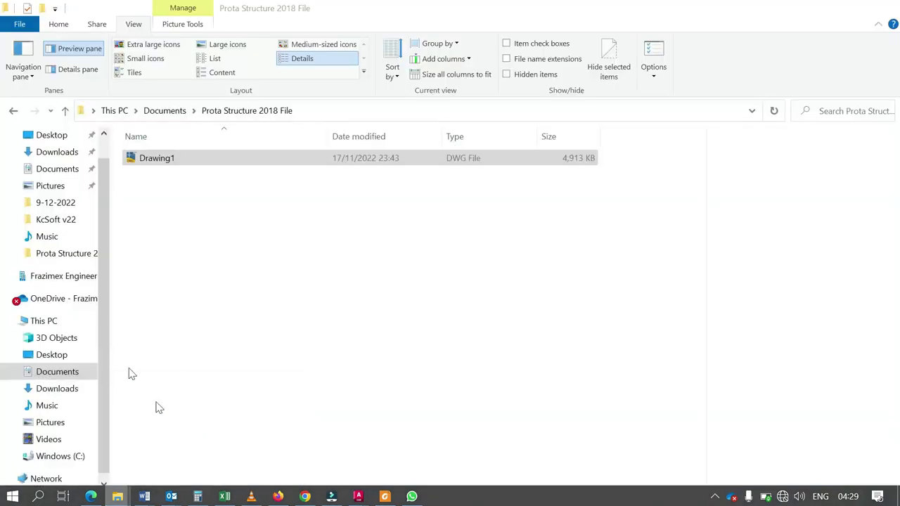
{"action": "left_click", "coordinate": [59, 153]}
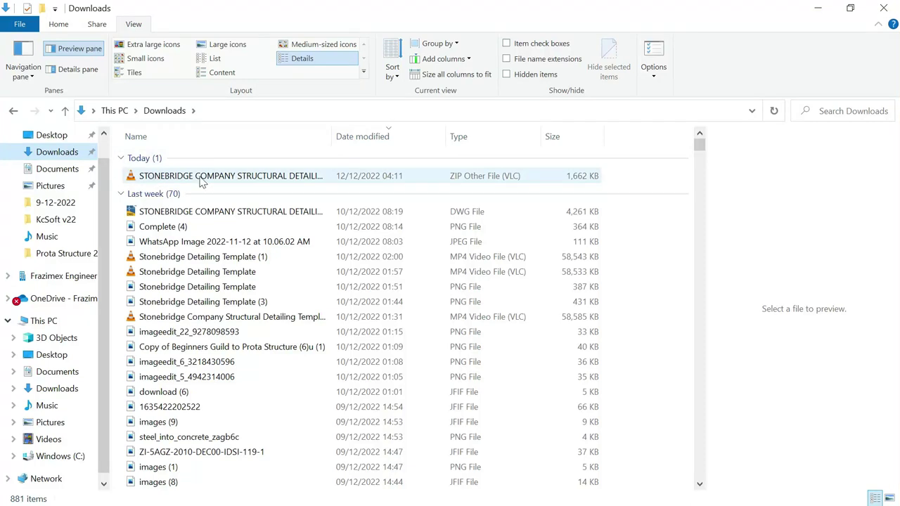
{"action": "left_click_drag", "start_coordinate": [333, 136], "coordinate": [488, 151]}
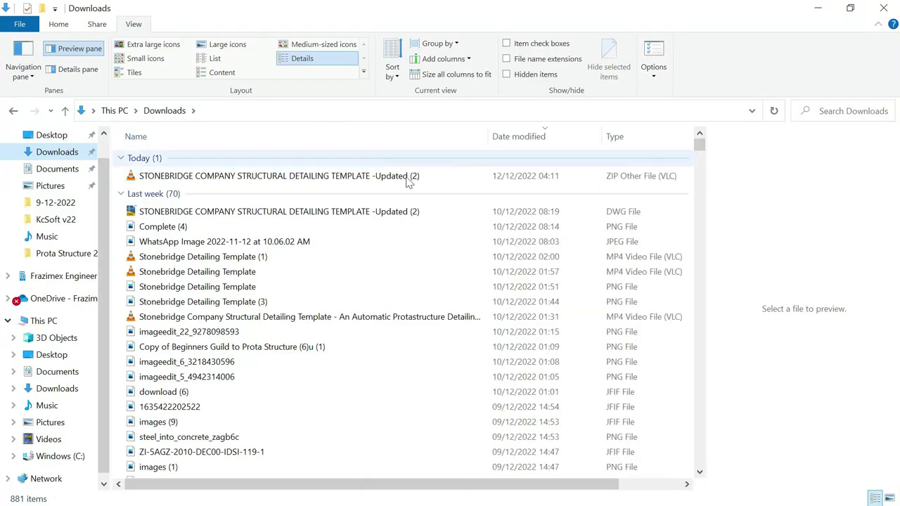
{"action": "left_click", "coordinate": [260, 177]}
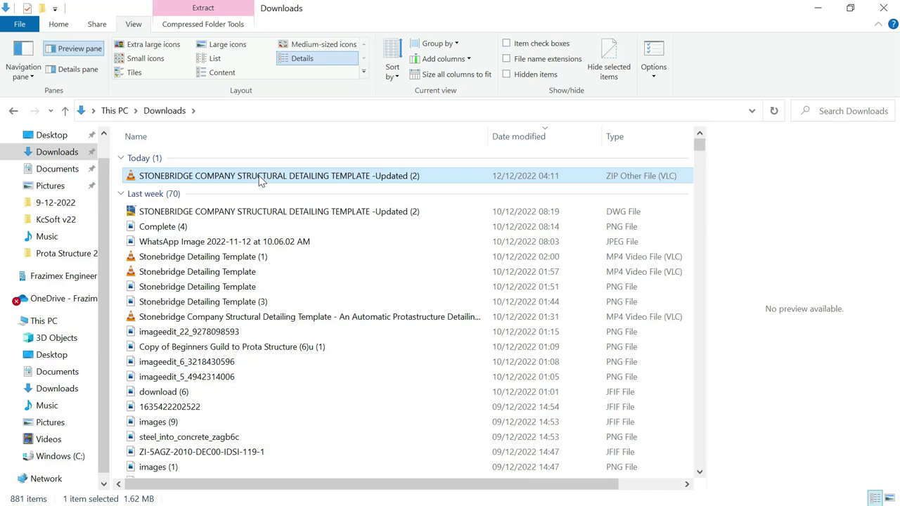
{"action": "right_click", "coordinate": [258, 178]}
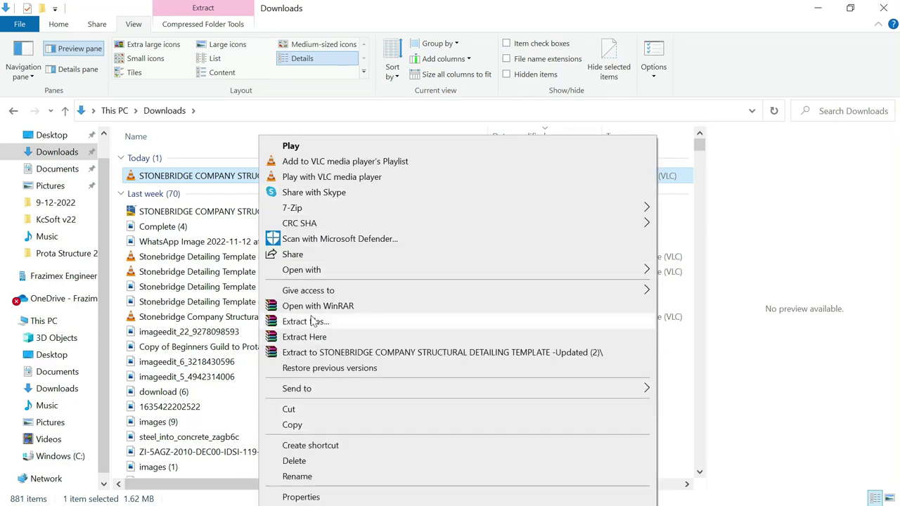
{"action": "left_click", "coordinate": [207, 142]}
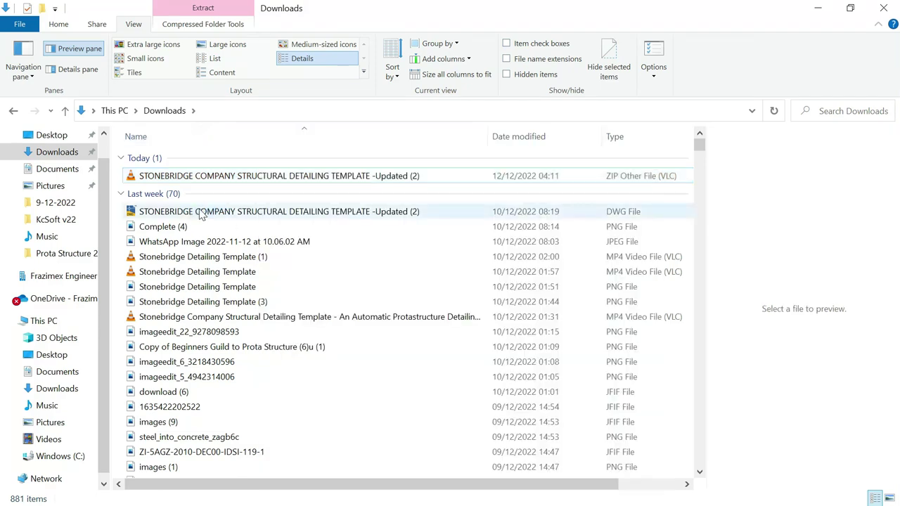
{"action": "left_click", "coordinate": [172, 153]}
Step: Copy the STONEBRIDGE COMPANY STRUCTURAL DETAILING TEMPLATE -Updated (2) ZIP from Downloads into the Prota Structure 2018 File folder in Documents
{"action": "left_click", "coordinate": [200, 180]}
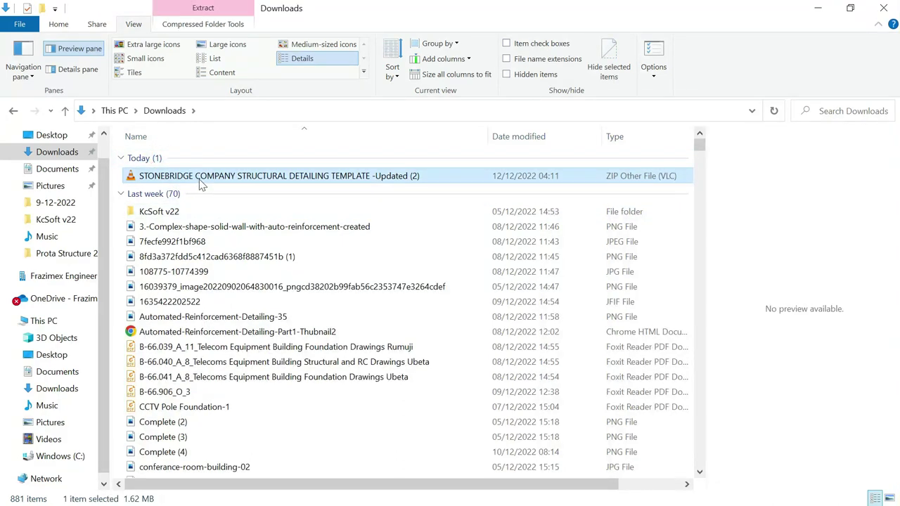
{"action": "right_click", "coordinate": [201, 182]}
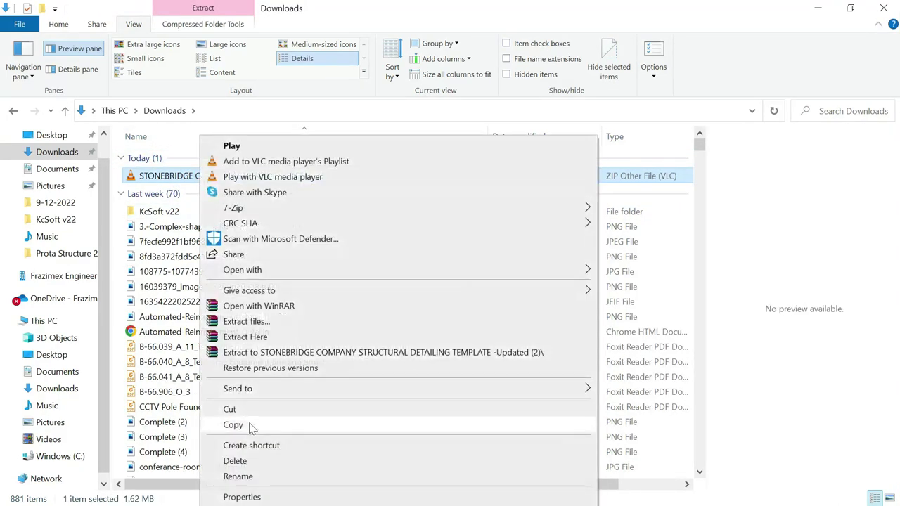
{"action": "left_click", "coordinate": [247, 426]}
{"action": "left_click", "coordinate": [57, 169]}
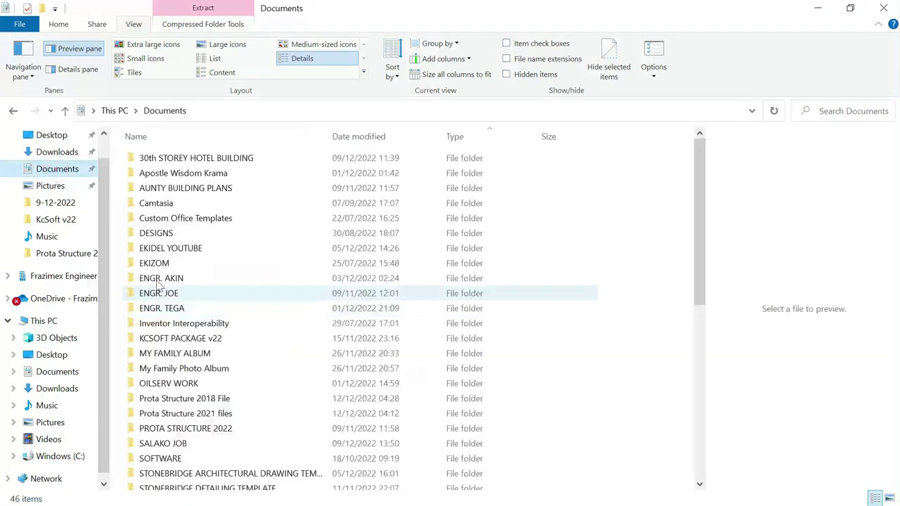
{"action": "double_click", "coordinate": [225, 399]}
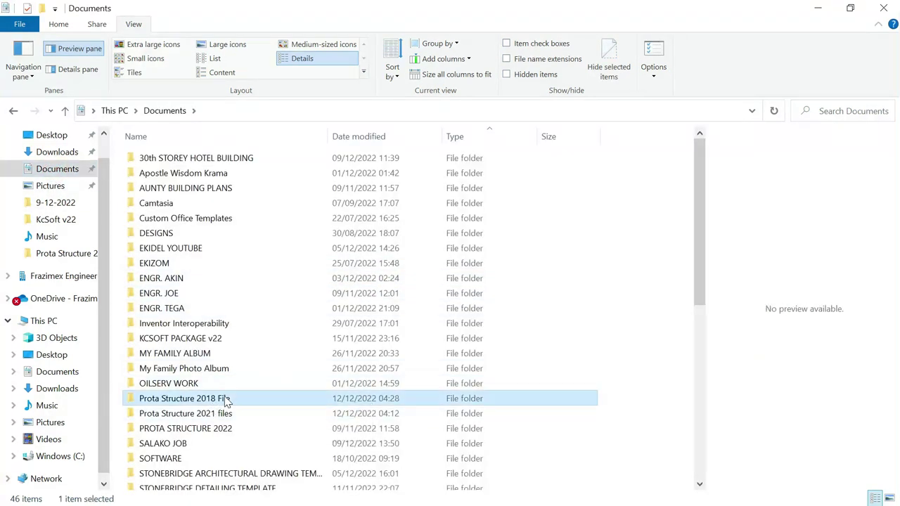
{"action": "right_click", "coordinate": [289, 251]}
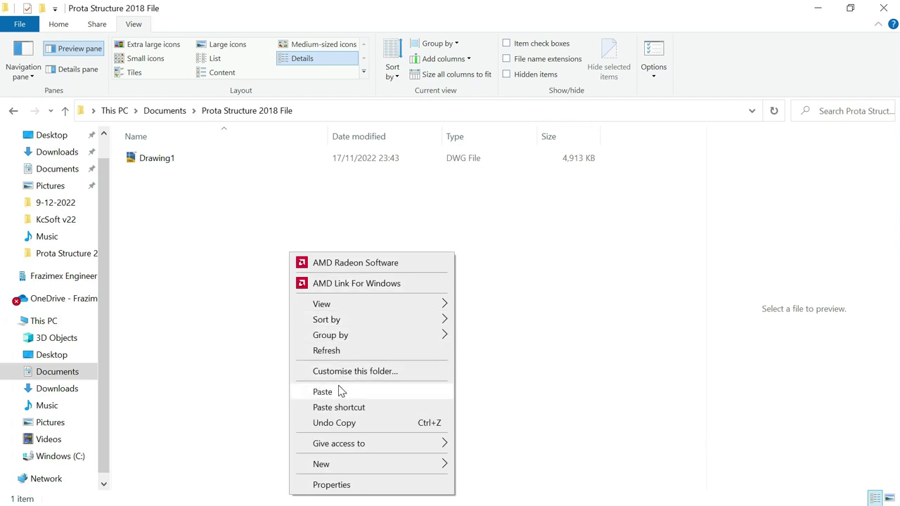
{"action": "left_click", "coordinate": [269, 289]}
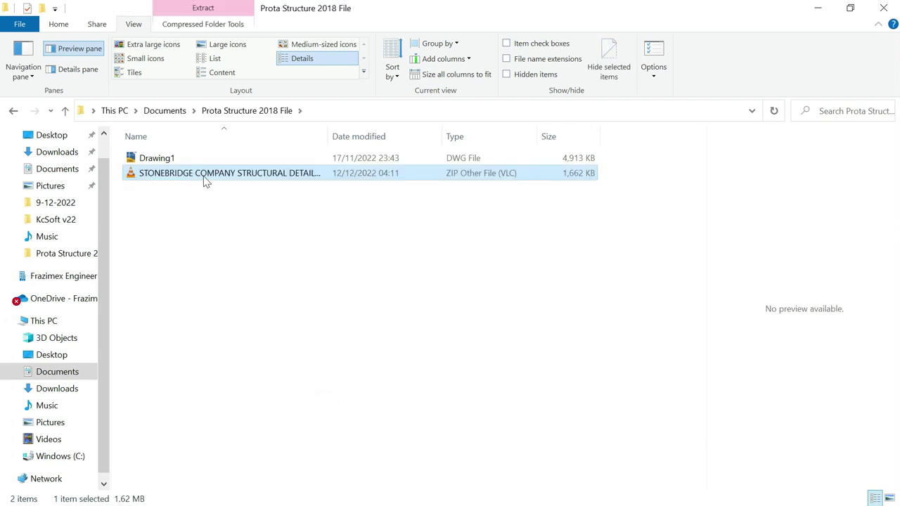
Step: Extract the copied template archive directly into the Prota Structure 2018 File folder and widen the Name column
{"action": "right_click", "coordinate": [206, 179]}
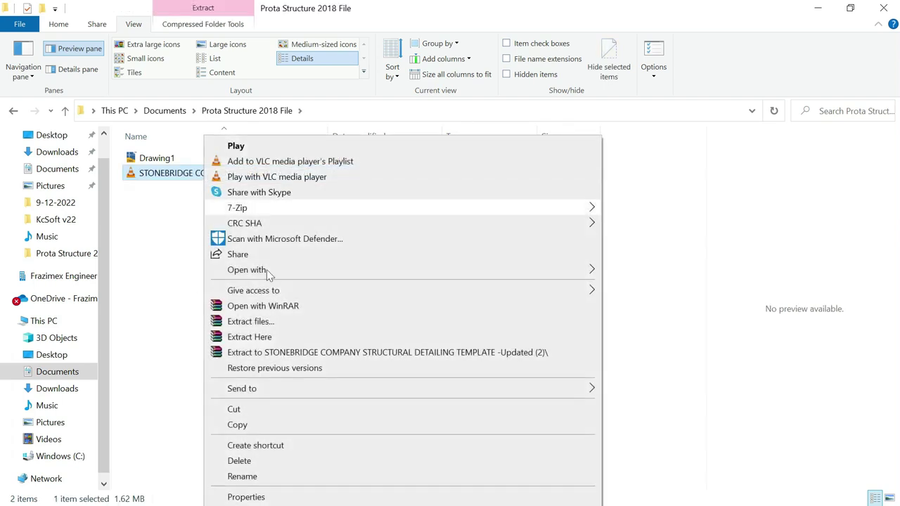
{"action": "left_click", "coordinate": [262, 337]}
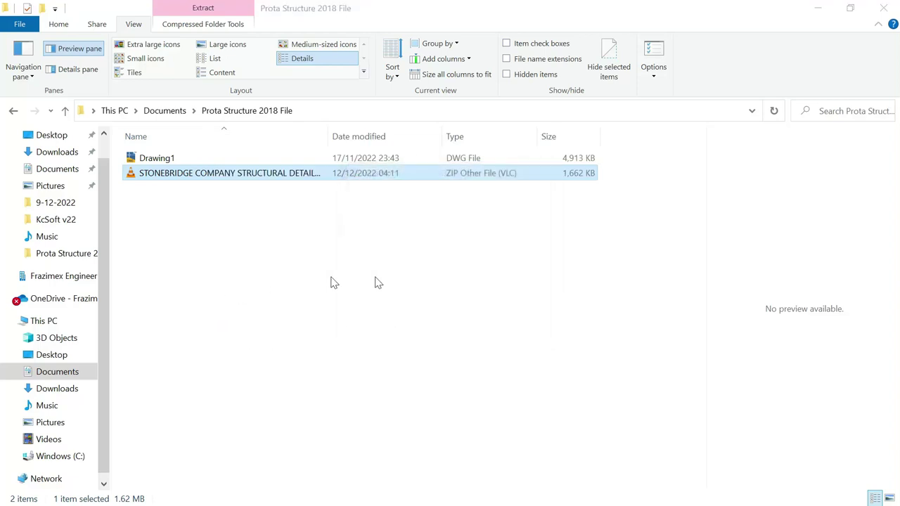
{"action": "left_click", "coordinate": [197, 250]}
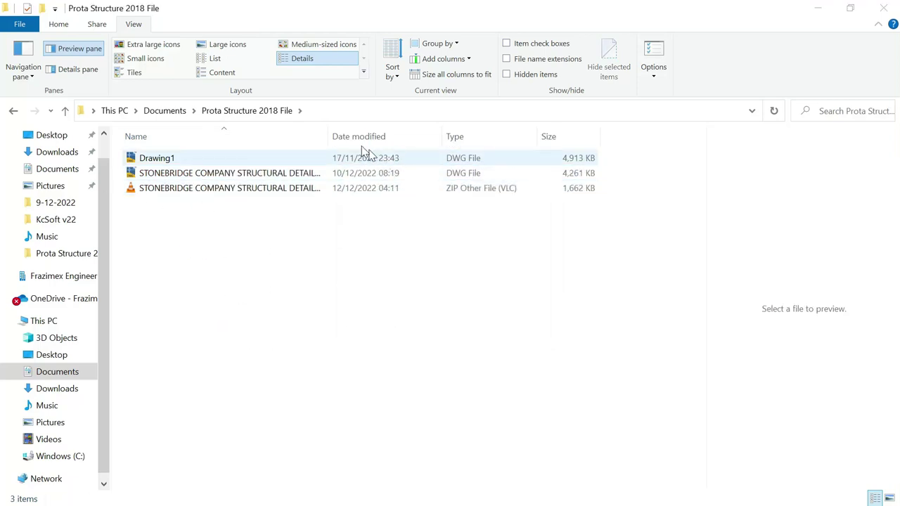
{"action": "left_click_drag", "start_coordinate": [331, 136], "coordinate": [436, 140]}
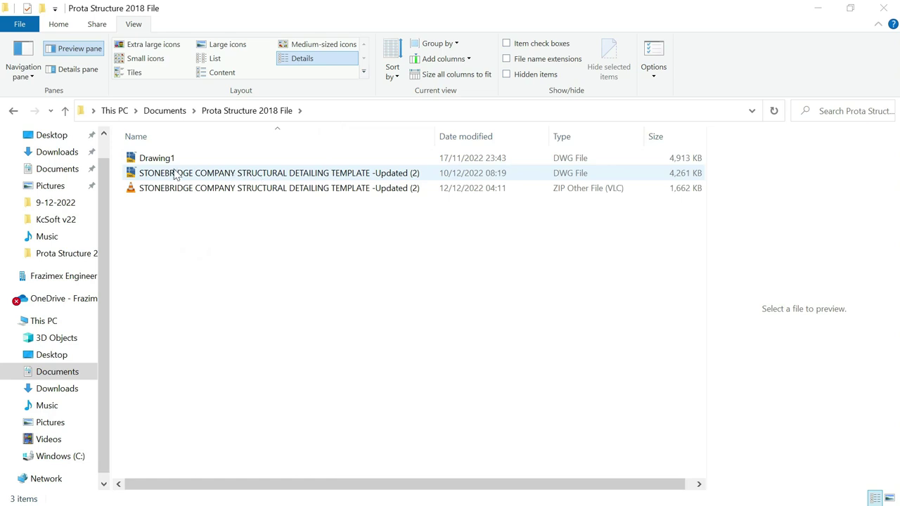
Step: Open the extracted STONEBRIDGE COMPANY STRUCTURAL DETAILING TEMPLATE -Updated (2) DWG in AutoCAD and bring its whole frame layout into view
{"action": "double_click", "coordinate": [279, 175]}
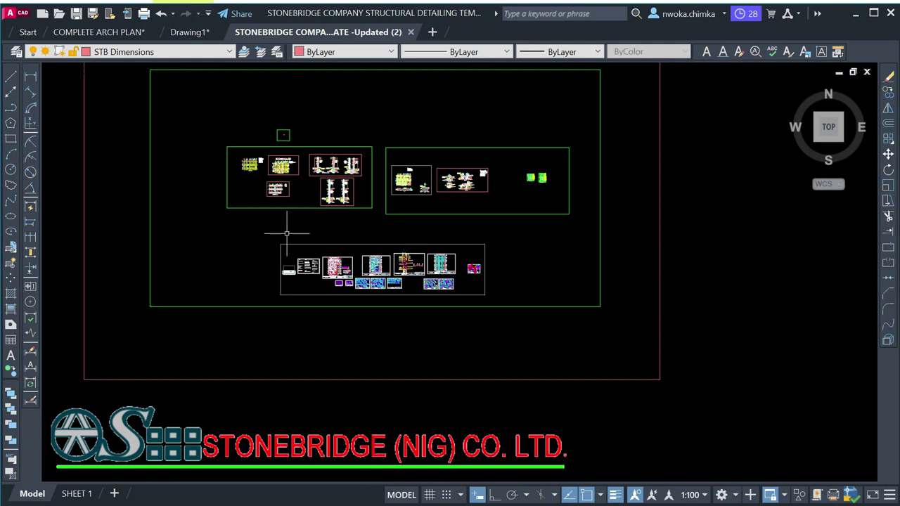
{"action": "scroll", "coordinate": [296, 232], "scroll_direction": "down", "scroll_amount": 4}
{"action": "middle_click_drag", "start_coordinate": [412, 181], "coordinate": [339, 199]}
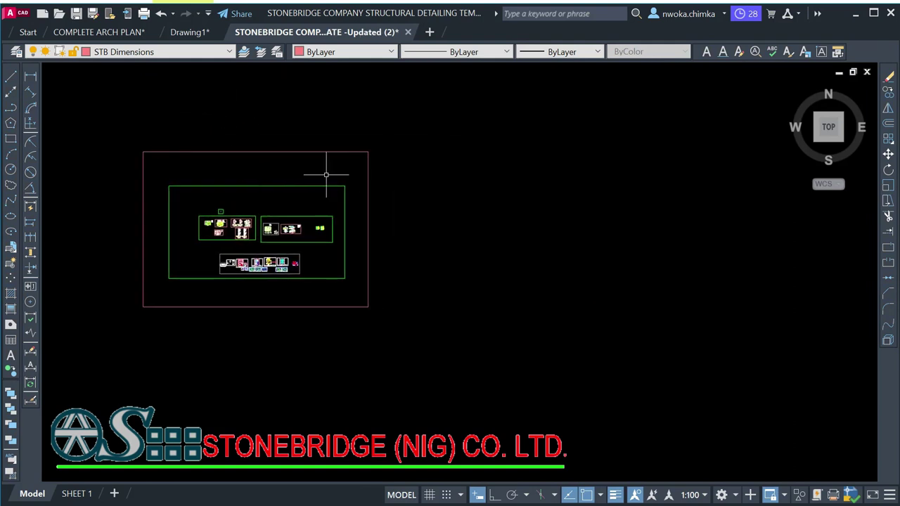
Step: Select all the form plans, column plan and beam elevations in Drawing1 and copy them to the clipboard
{"action": "left_click", "coordinate": [189, 37]}
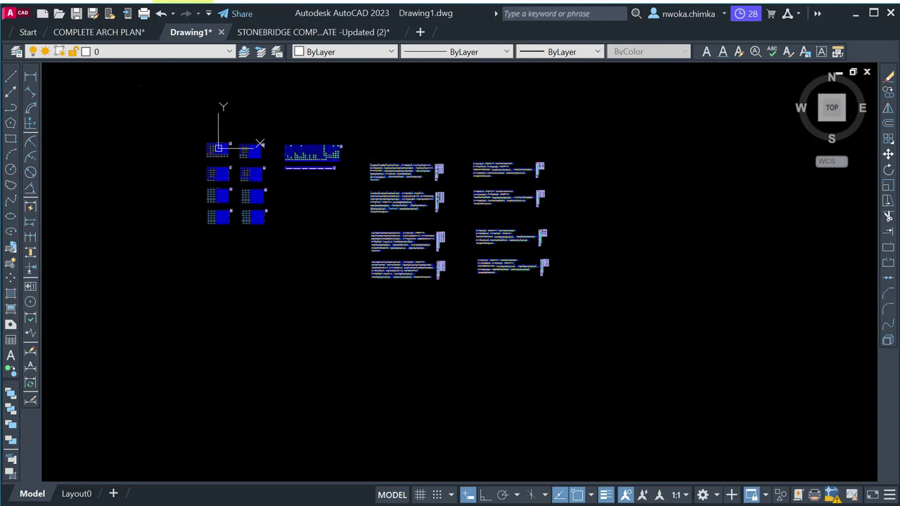
{"action": "left_click", "coordinate": [141, 85]}
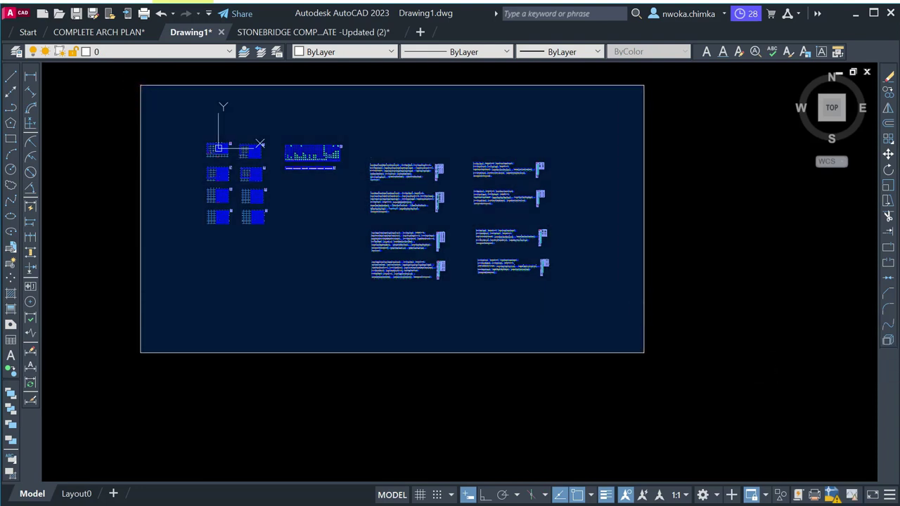
{"action": "left_click", "coordinate": [644, 352]}
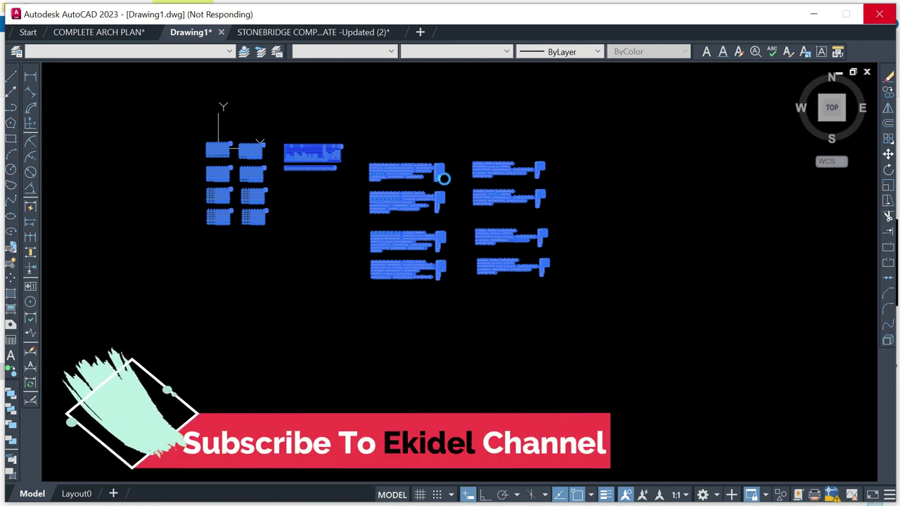
{"action": "right_click", "coordinate": [444, 180]}
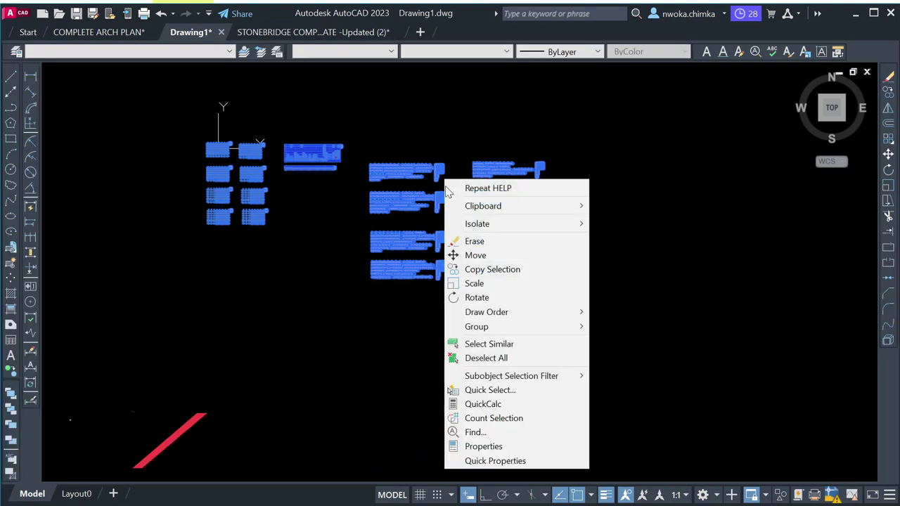
{"action": "mouse_move", "coordinate": [562, 207]}
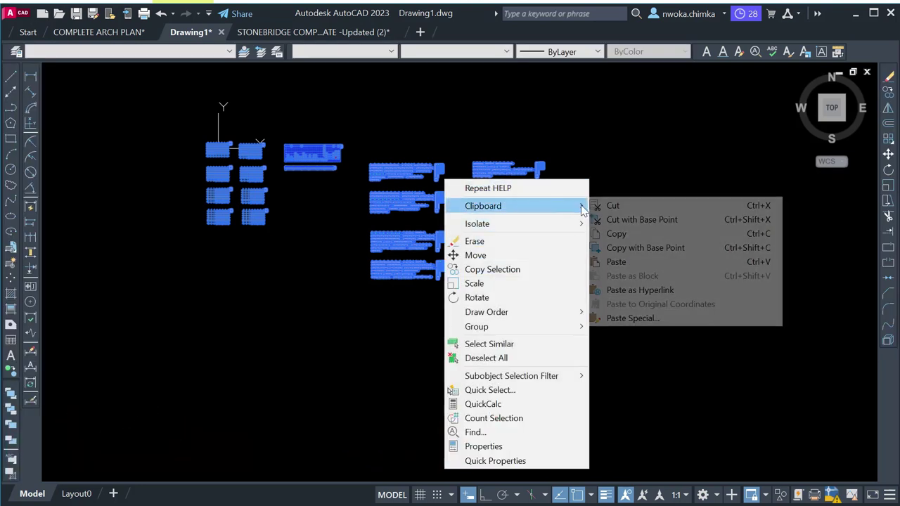
{"action": "left_click", "coordinate": [623, 235]}
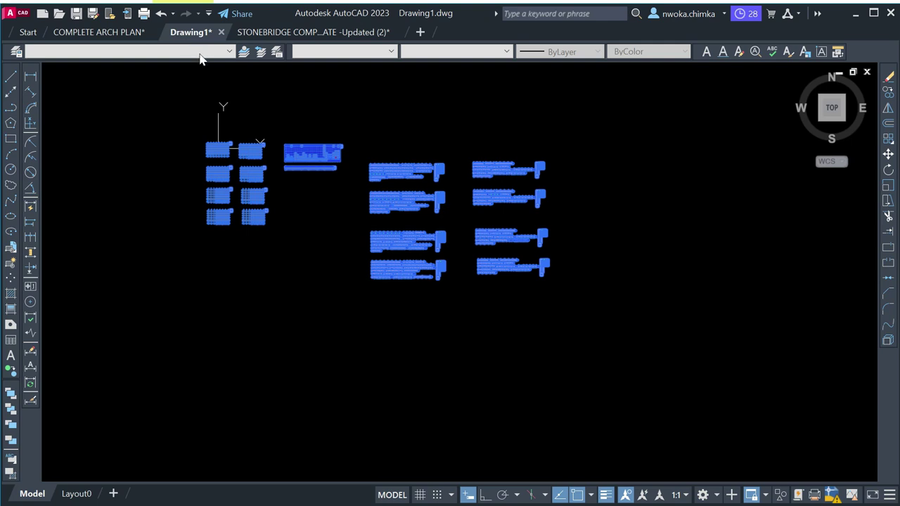
Step: Draw a large rectangle in the empty model space beside the existing frames of the Stonebridge template drawing
{"action": "mouse_move", "coordinate": [310, 35]}
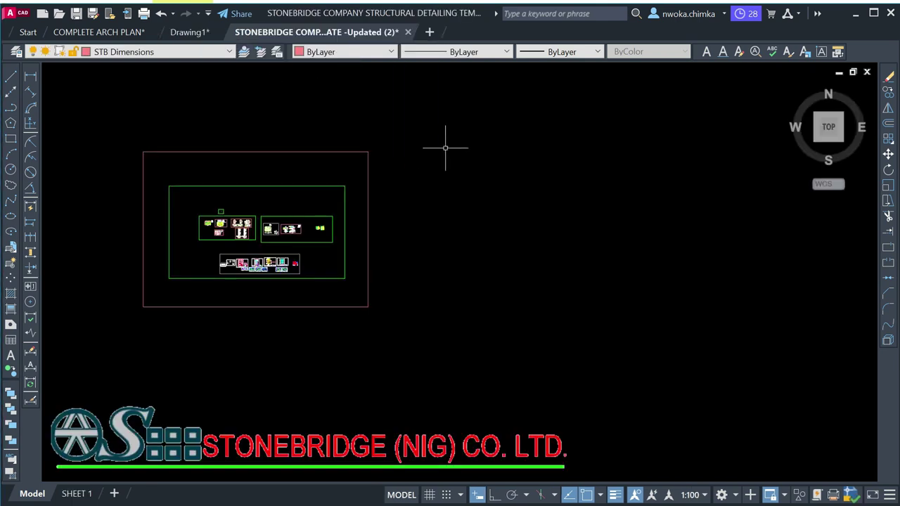
{"action": "middle_click_drag", "start_coordinate": [555, 147], "coordinate": [394, 143]}
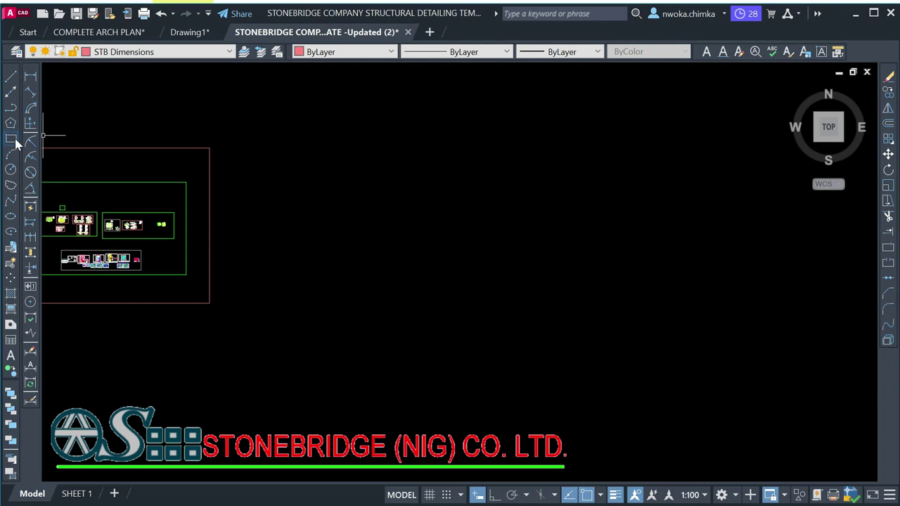
{"action": "left_click", "coordinate": [294, 127]}
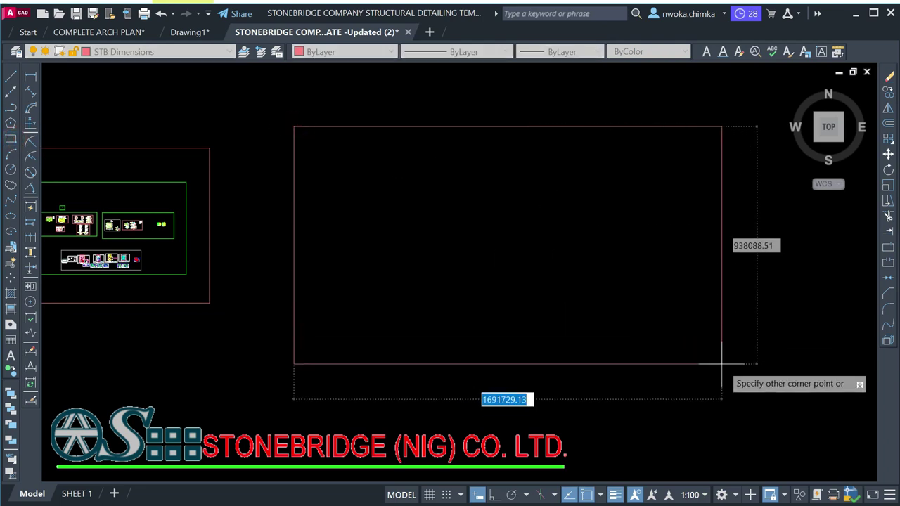
{"action": "left_click", "coordinate": [738, 382]}
Step: Paste the copied Drawing1 details inside the new rectangle in the Stonebridge template drawing
{"action": "right_click", "coordinate": [438, 176]}
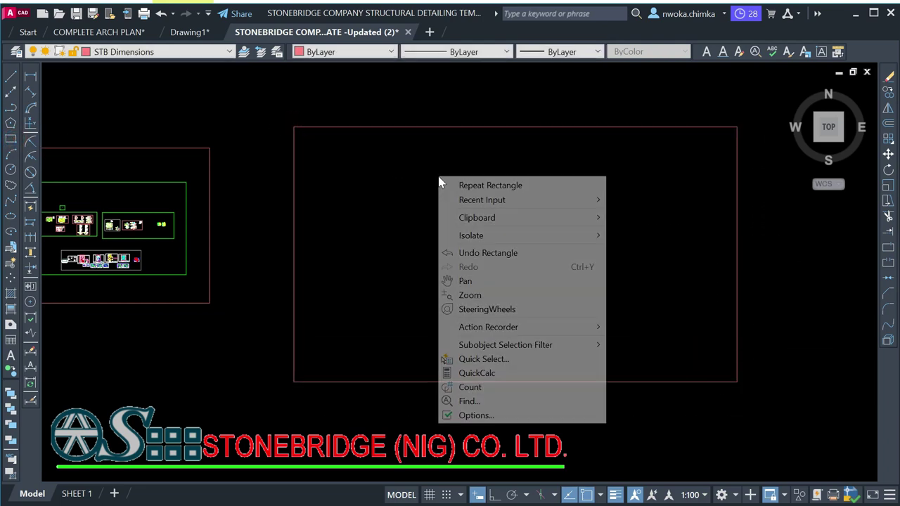
{"action": "mouse_move", "coordinate": [528, 218]}
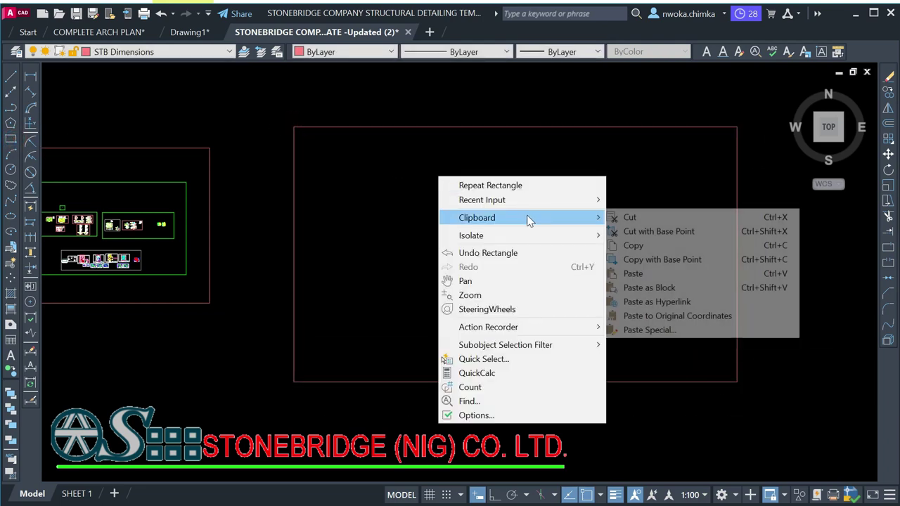
{"action": "left_click", "coordinate": [643, 274]}
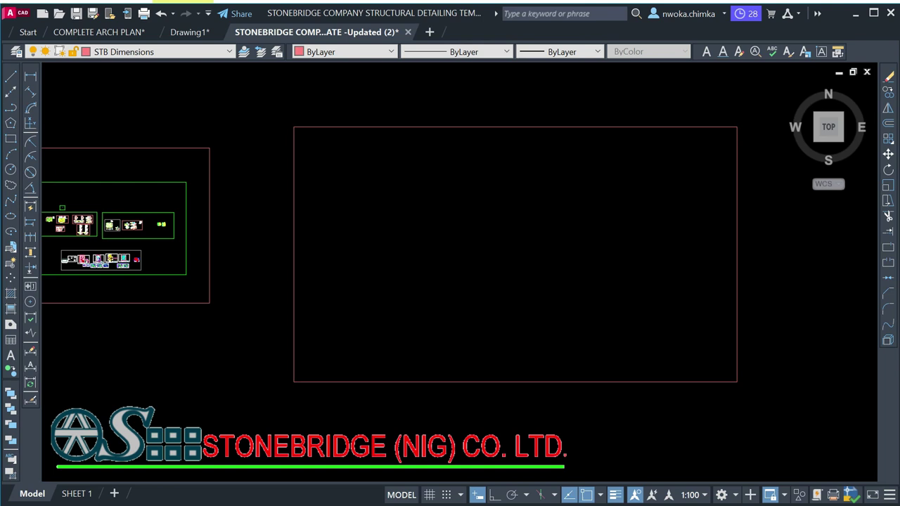
{"action": "key", "text": "ctrl+v"}
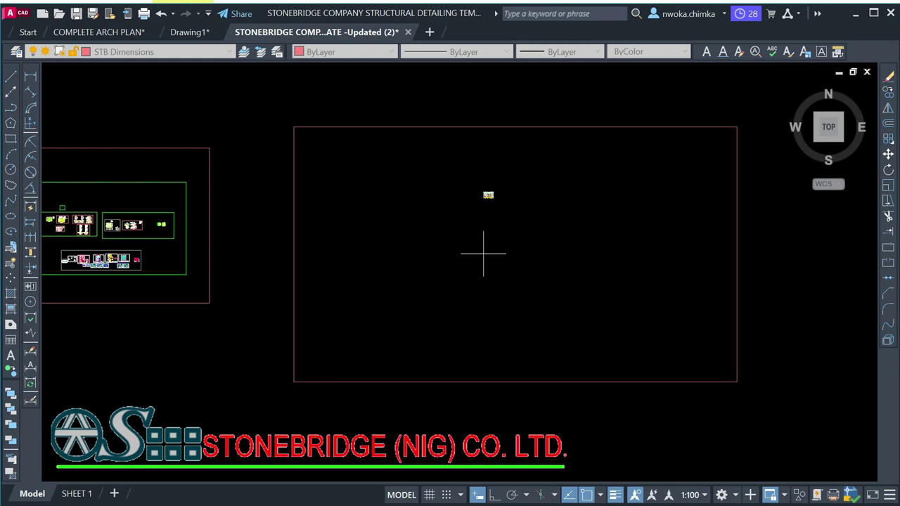
{"action": "left_click", "coordinate": [483, 254]}
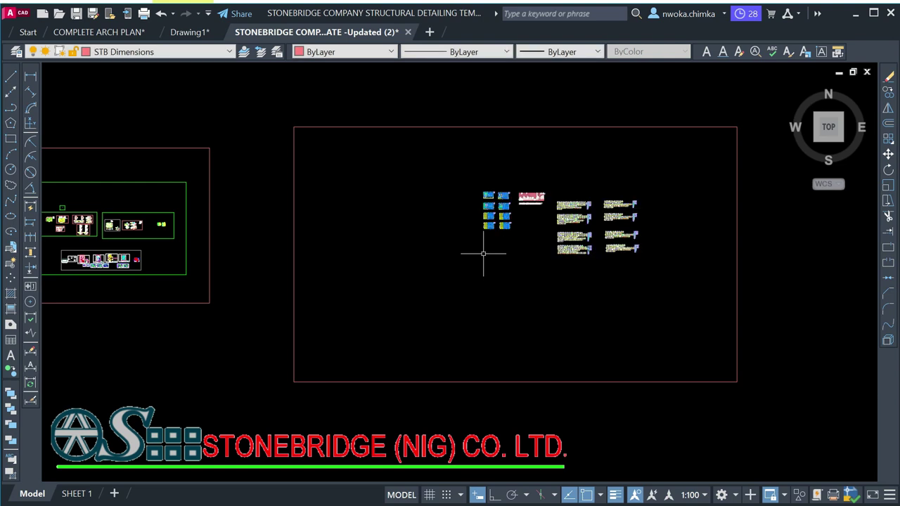
Step: Inspect the pasted beam elevations in the template drawing up close, including their reinforcement labels
{"action": "scroll", "coordinate": [572, 198], "scroll_direction": "up", "scroll_amount": 6}
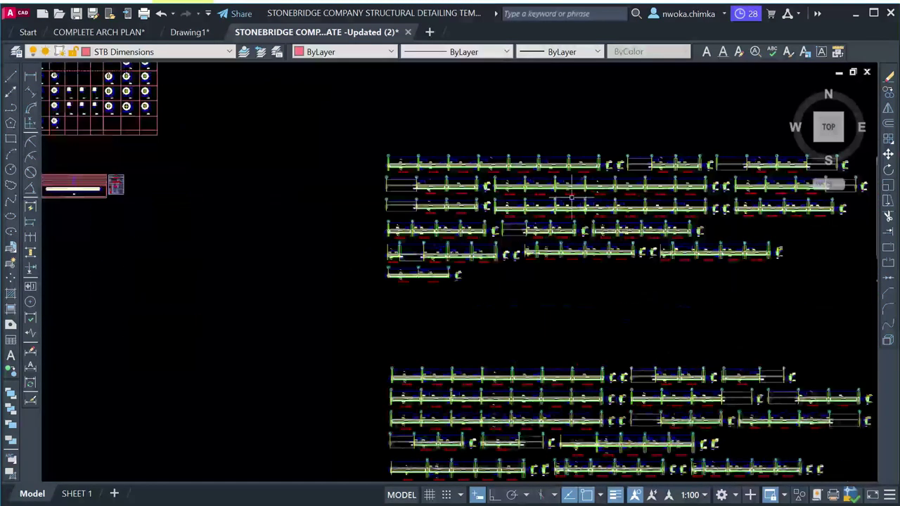
{"action": "scroll", "coordinate": [572, 198], "scroll_direction": "up", "scroll_amount": 4}
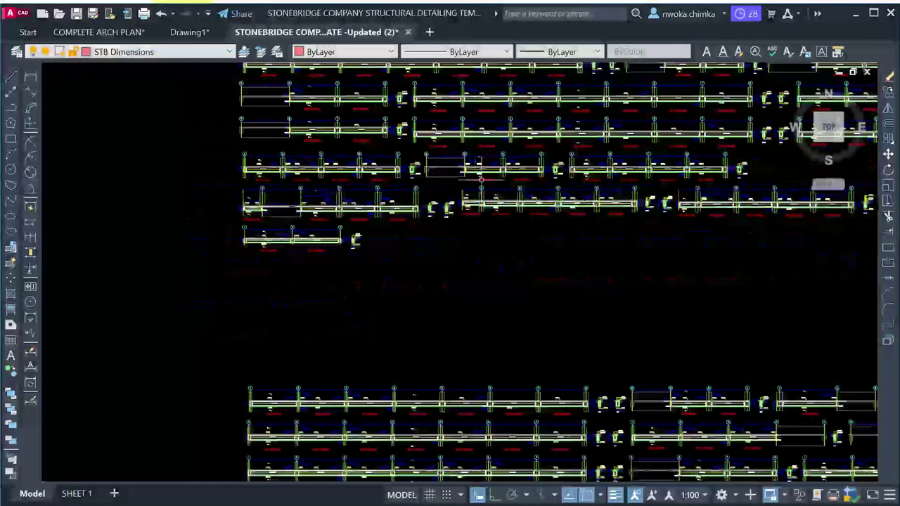
{"action": "scroll", "coordinate": [482, 180], "scroll_direction": "up", "scroll_amount": 5}
{"action": "scroll", "coordinate": [362, 236], "scroll_direction": "up", "scroll_amount": 6}
{"action": "middle_click_drag", "start_coordinate": [361, 235], "coordinate": [505, 233]}
Step: Compare the original beam 2B1 (250x600) detail in Drawing1 with the pasted beam details in the template drawing
{"action": "left_click", "coordinate": [190, 32]}
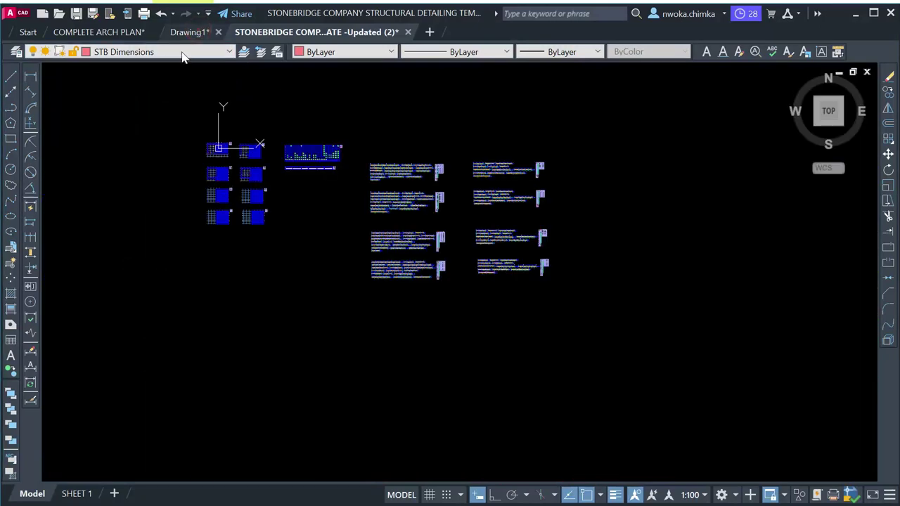
{"action": "scroll", "coordinate": [412, 177], "scroll_direction": "up", "scroll_amount": 8}
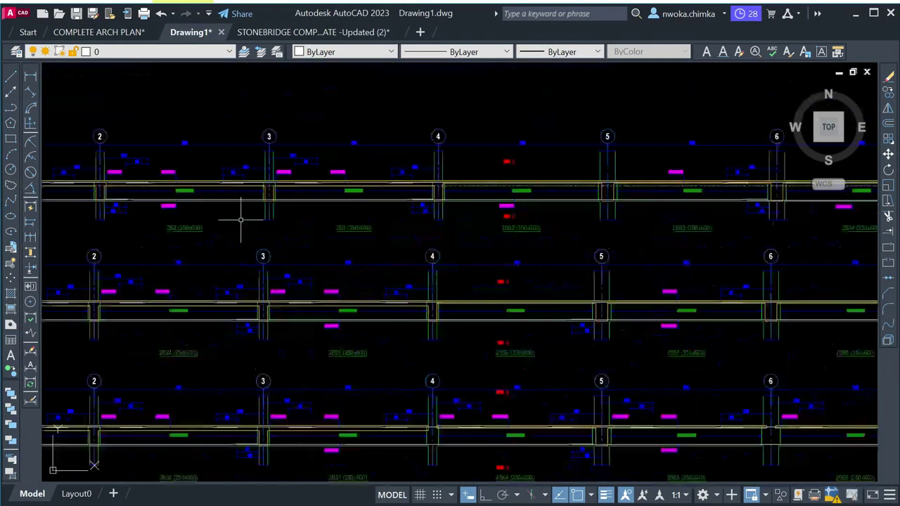
{"action": "scroll", "coordinate": [303, 200], "scroll_direction": "up", "scroll_amount": 10}
{"action": "scroll", "coordinate": [233, 223], "scroll_direction": "down", "scroll_amount": 8}
{"action": "scroll", "coordinate": [320, 231], "scroll_direction": "up", "scroll_amount": 5}
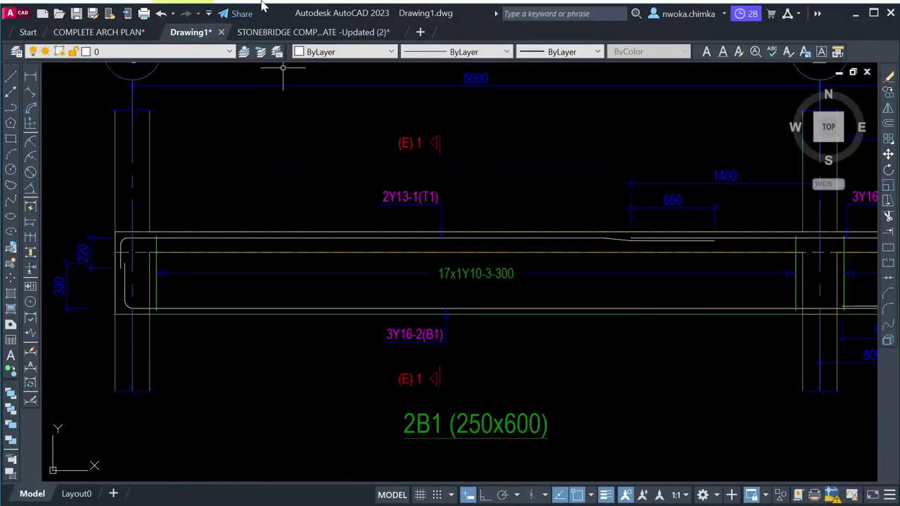
{"action": "key", "text": "ctrl+z"}
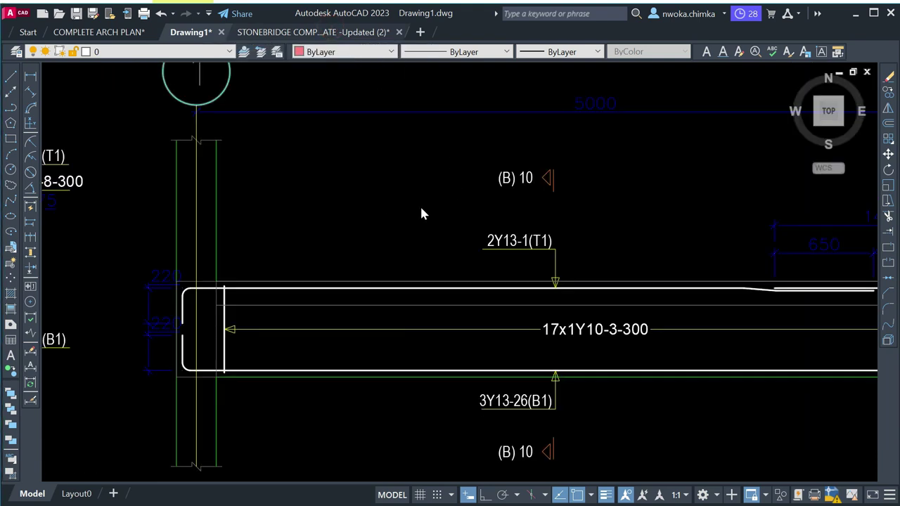
Step: Compare the bar labels of the pasted beam elevation in the template drawing with those of beam 2B1 in Drawing1
{"action": "key", "text": "ctrl+Tab"}
{"action": "scroll", "coordinate": [548, 299], "scroll_direction": "up", "scroll_amount": 2}
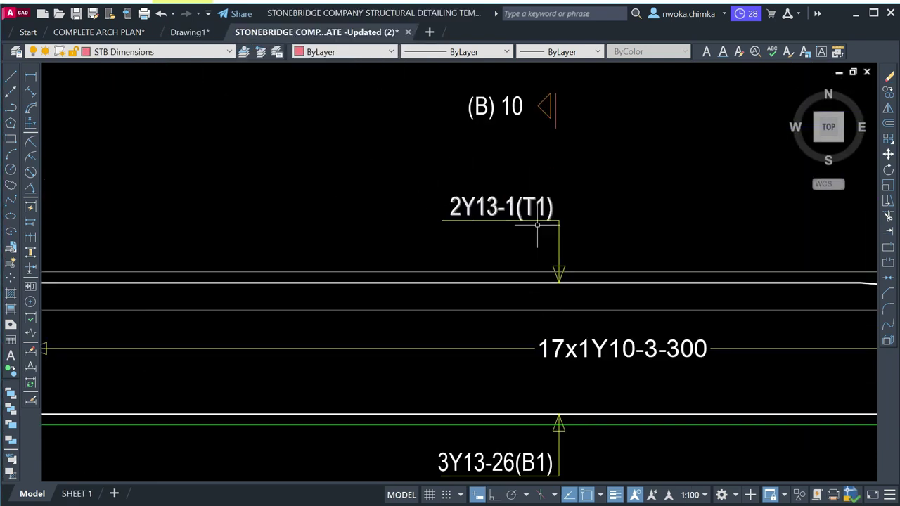
{"action": "left_click", "coordinate": [185, 32]}
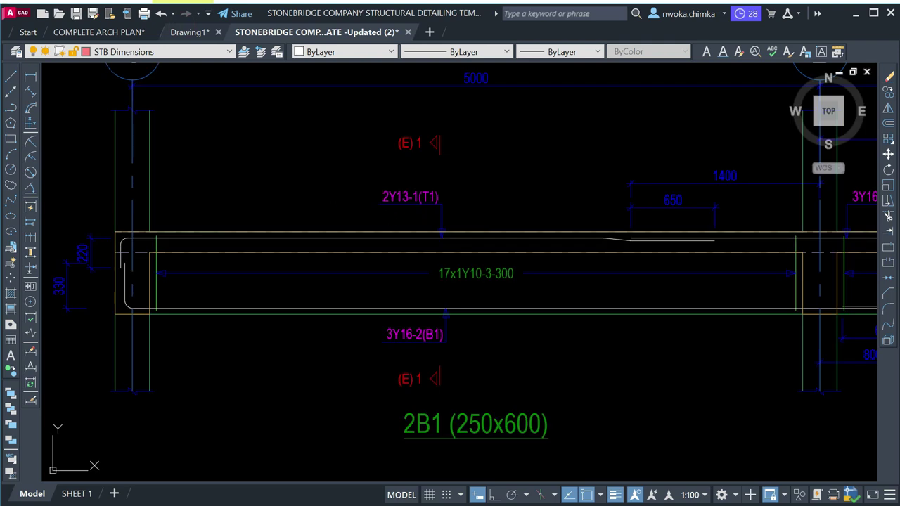
{"action": "left_click", "coordinate": [336, 32]}
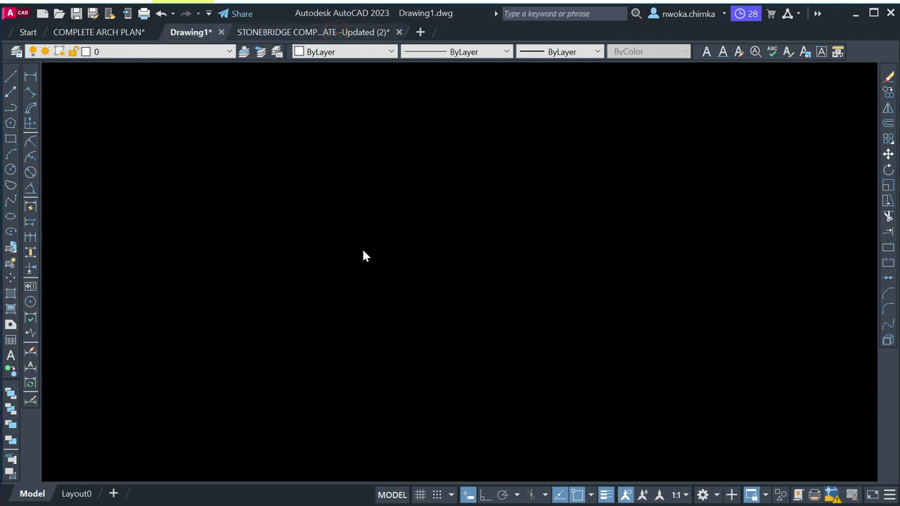
{"action": "scroll", "coordinate": [415, 247], "scroll_direction": "down", "scroll_amount": 5}
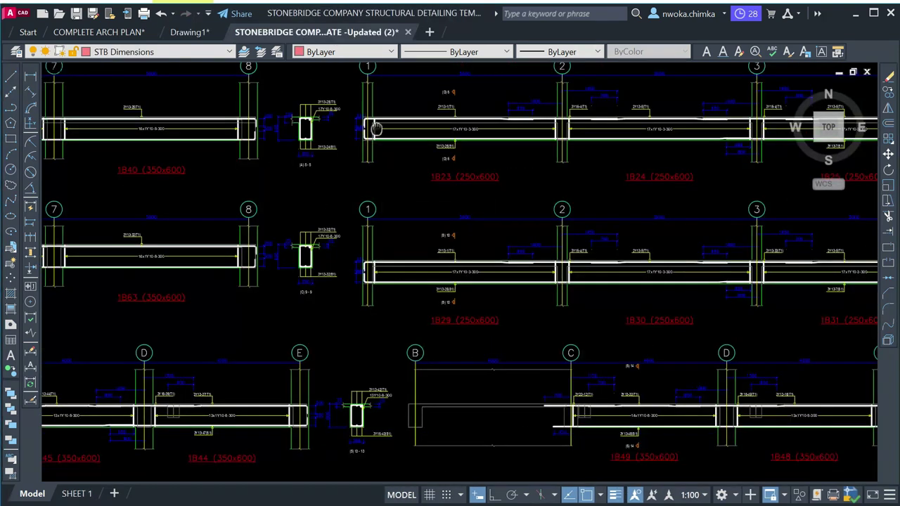
Step: Examine the pasted beam elevations and the circular column details in the column schedule of the template drawing
{"action": "middle_click_drag", "start_coordinate": [373, 129], "coordinate": [185, 231]}
{"action": "scroll", "coordinate": [563, 255], "scroll_direction": "up", "scroll_amount": 3}
{"action": "scroll", "coordinate": [558, 247], "scroll_direction": "down", "scroll_amount": 4}
{"action": "scroll", "coordinate": [493, 226], "scroll_direction": "down", "scroll_amount": 3}
{"action": "middle_click_drag", "start_coordinate": [412, 195], "coordinate": [633, 253]}
{"action": "scroll", "coordinate": [394, 236], "scroll_direction": "up", "scroll_amount": 6}
{"action": "scroll", "coordinate": [436, 225], "scroll_direction": "up", "scroll_amount": 3}
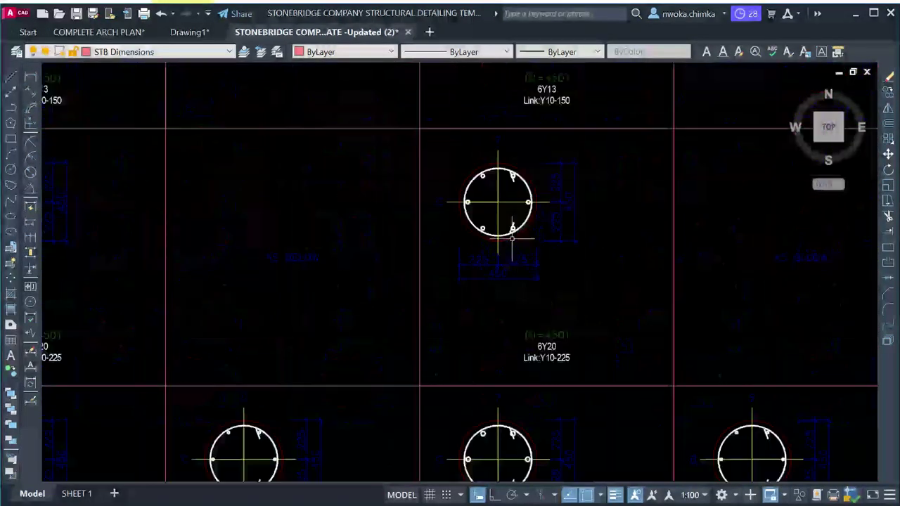
{"action": "scroll", "coordinate": [476, 161], "scroll_direction": "down", "scroll_amount": 6}
{"action": "scroll", "coordinate": [492, 183], "scroll_direction": "down", "scroll_amount": 4}
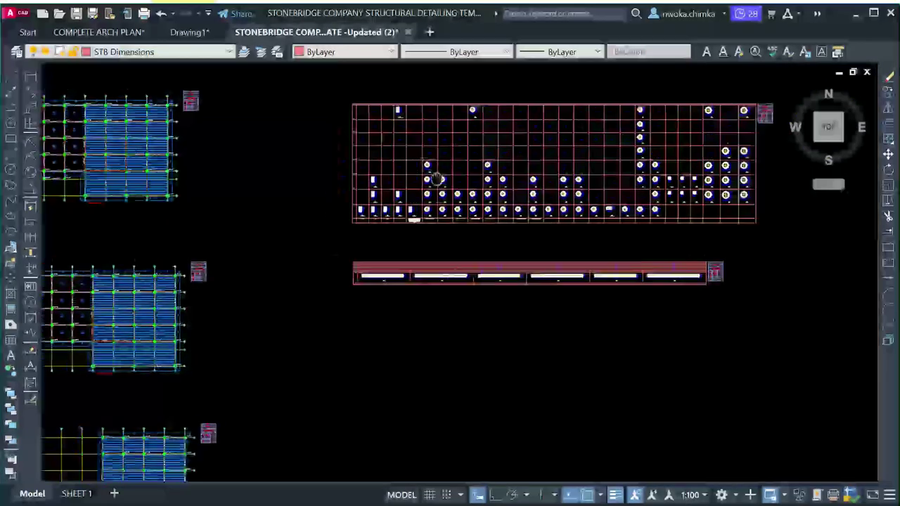
Step: Compare the pasted floor plan in the template drawing with its original in Drawing1, checking the columns, beam labels and slab labels
{"action": "middle_click_drag", "start_coordinate": [348, 176], "coordinate": [495, 177]}
{"action": "scroll", "coordinate": [327, 139], "scroll_direction": "up", "scroll_amount": 5}
{"action": "scroll", "coordinate": [327, 138], "scroll_direction": "up", "scroll_amount": 5}
{"action": "middle_click_drag", "start_coordinate": [246, 135], "coordinate": [436, 242]}
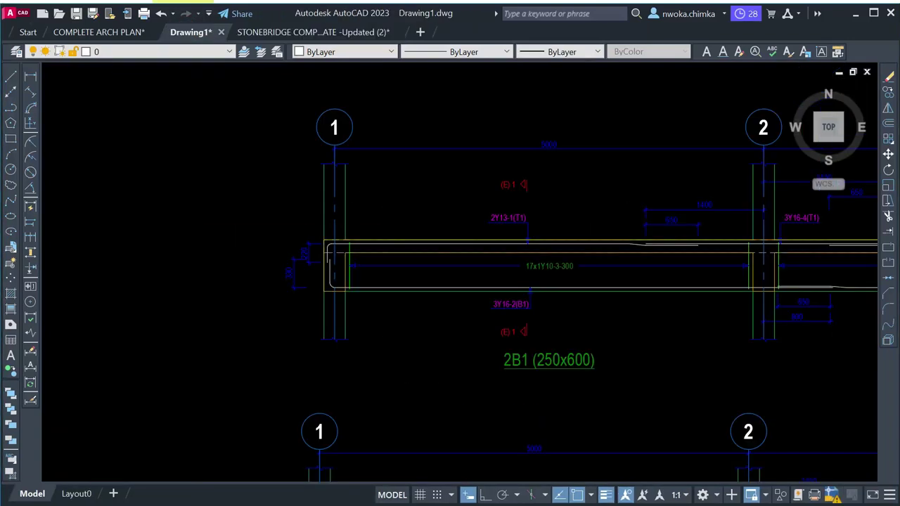
{"action": "scroll", "coordinate": [450, 281], "scroll_direction": "down", "scroll_amount": 5}
{"action": "scroll", "coordinate": [450, 281], "scroll_direction": "down", "scroll_amount": 2}
{"action": "middle_click_drag", "start_coordinate": [281, 233], "coordinate": [678, 240]}
{"action": "scroll", "coordinate": [472, 137], "scroll_direction": "up", "scroll_amount": 10}
{"action": "middle_click_drag", "start_coordinate": [472, 136], "coordinate": [530, 202]}
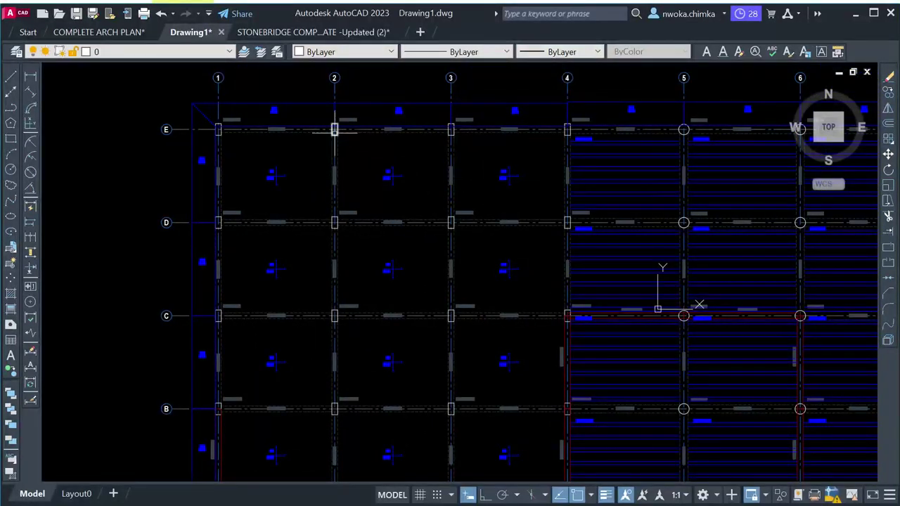
{"action": "left_click", "coordinate": [306, 27]}
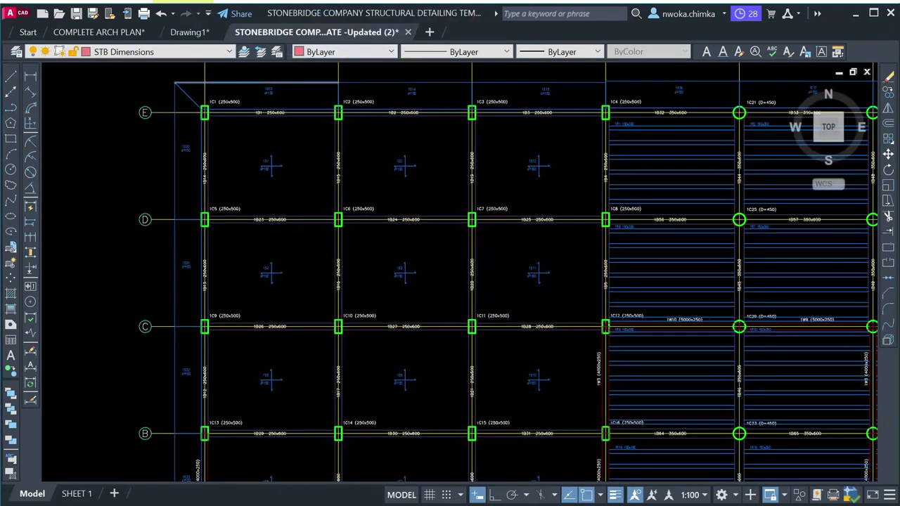
{"action": "scroll", "coordinate": [315, 157], "scroll_direction": "down", "scroll_amount": 5}
{"action": "scroll", "coordinate": [316, 222], "scroll_direction": "up", "scroll_amount": 10}
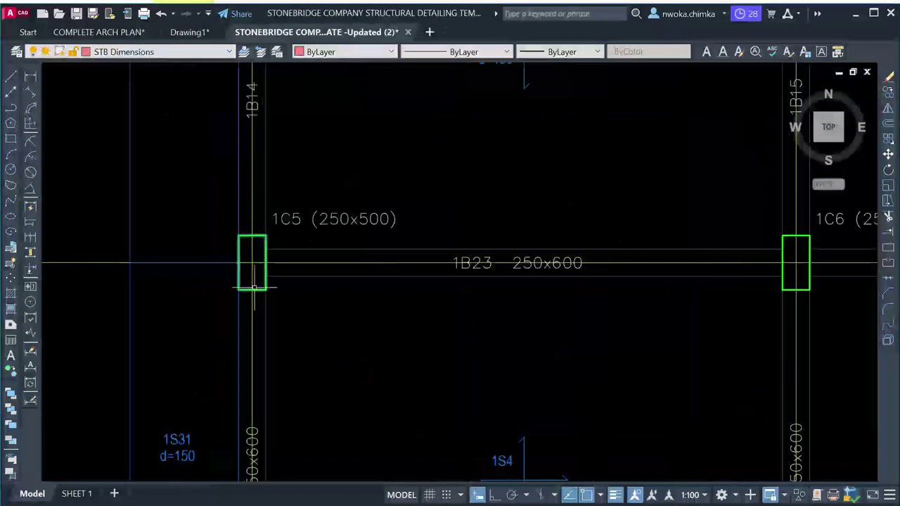
{"action": "scroll", "coordinate": [255, 211], "scroll_direction": "down", "scroll_amount": 10}
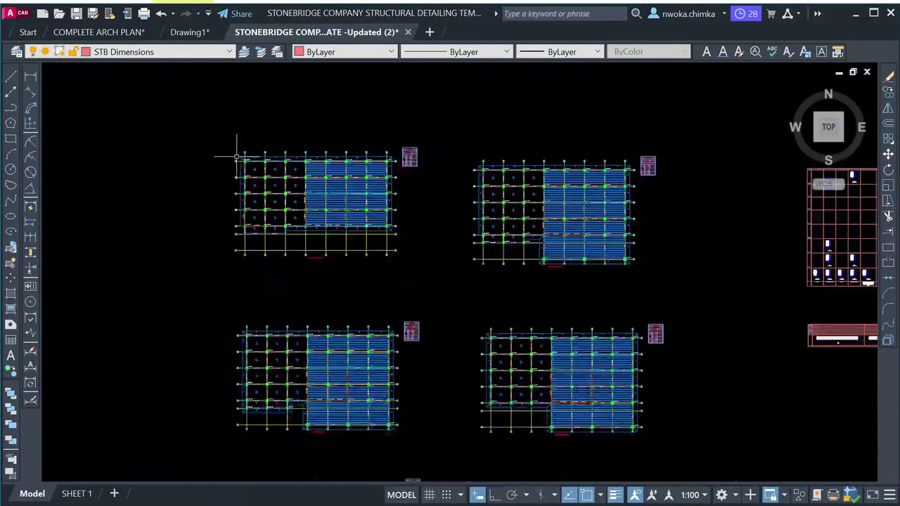
{"action": "scroll", "coordinate": [440, 219], "scroll_direction": "down", "scroll_amount": 6}
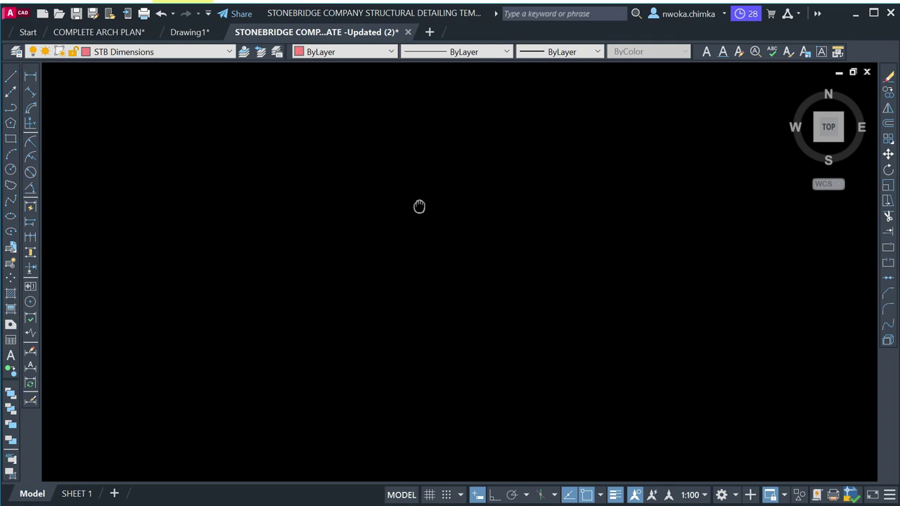
{"action": "middle_click_drag", "start_coordinate": [419, 207], "coordinate": [502, 139]}
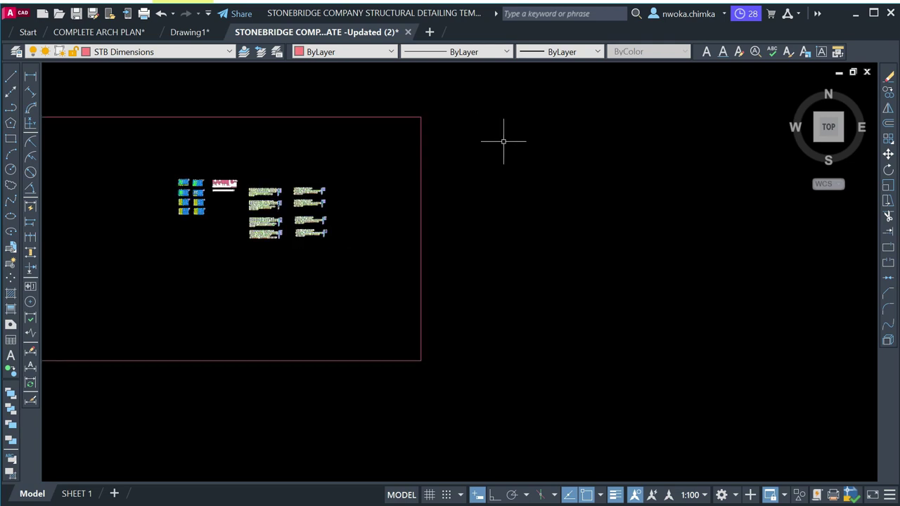
Step: Copy all the plans, schedules and beam details in Drawing1 to the clipboard and switch to the Stonebridge template drawing
{"action": "left_click", "coordinate": [182, 34]}
{"action": "scroll", "coordinate": [391, 172], "scroll_direction": "down", "scroll_amount": 5}
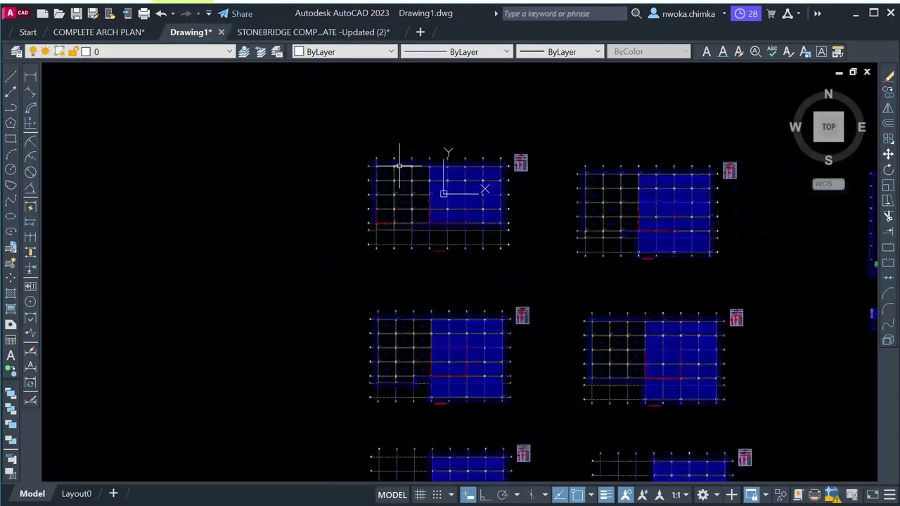
{"action": "scroll", "coordinate": [398, 166], "scroll_direction": "down", "scroll_amount": 5}
{"action": "middle_click_drag", "start_coordinate": [372, 128], "coordinate": [217, 111]}
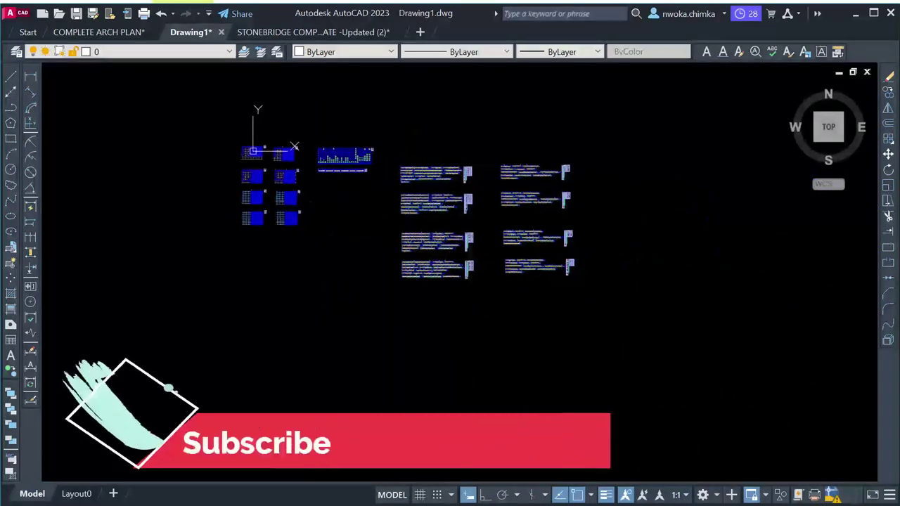
{"action": "left_click", "coordinate": [214, 106]}
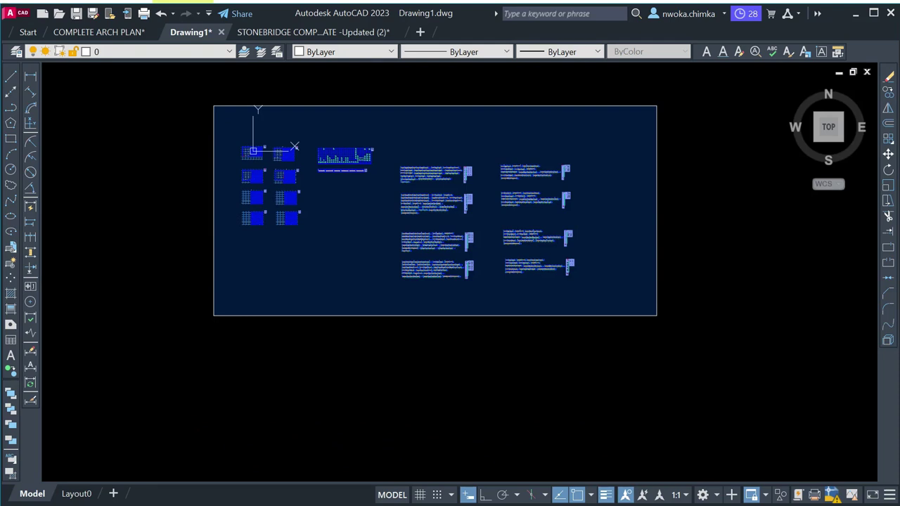
{"action": "left_click", "coordinate": [657, 316]}
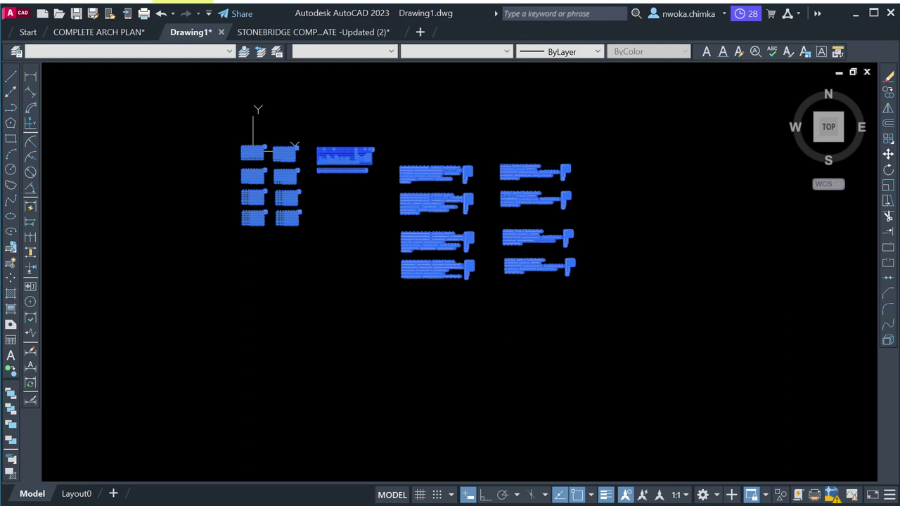
{"action": "right_click", "coordinate": [443, 177]}
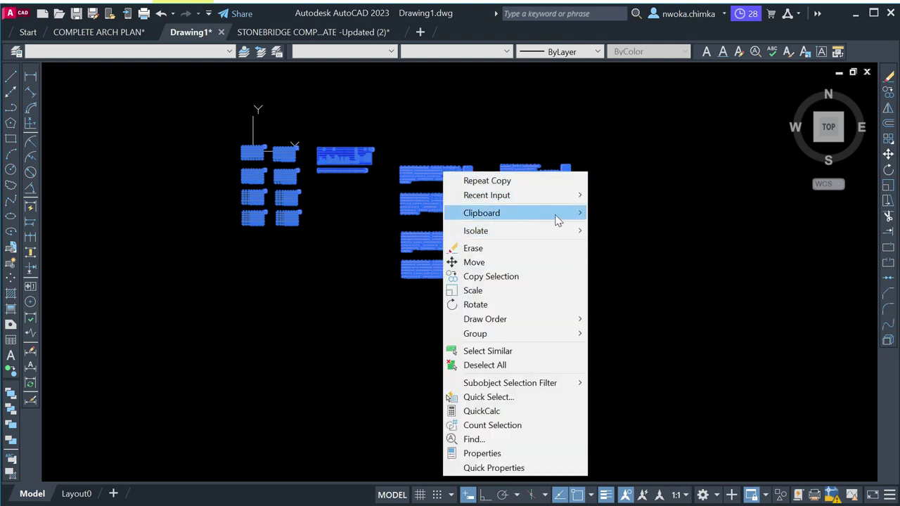
{"action": "mouse_move", "coordinate": [573, 217]}
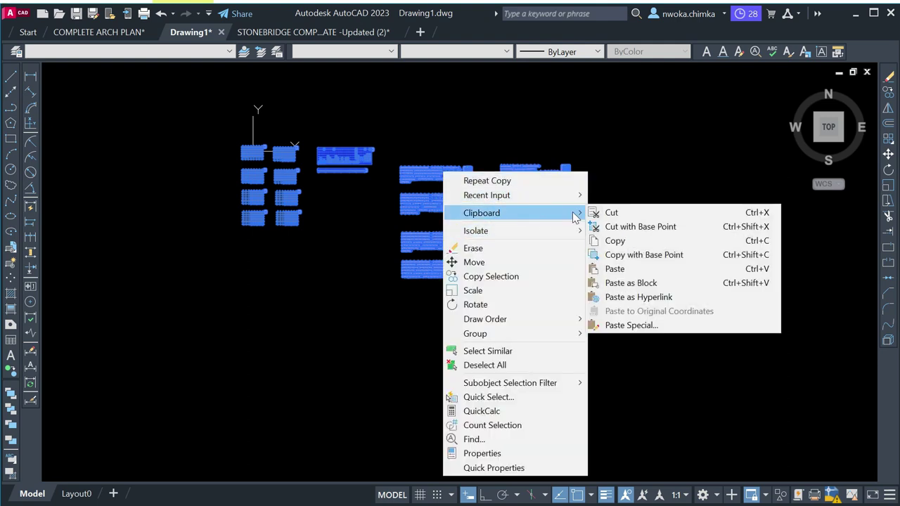
{"action": "left_click", "coordinate": [633, 243]}
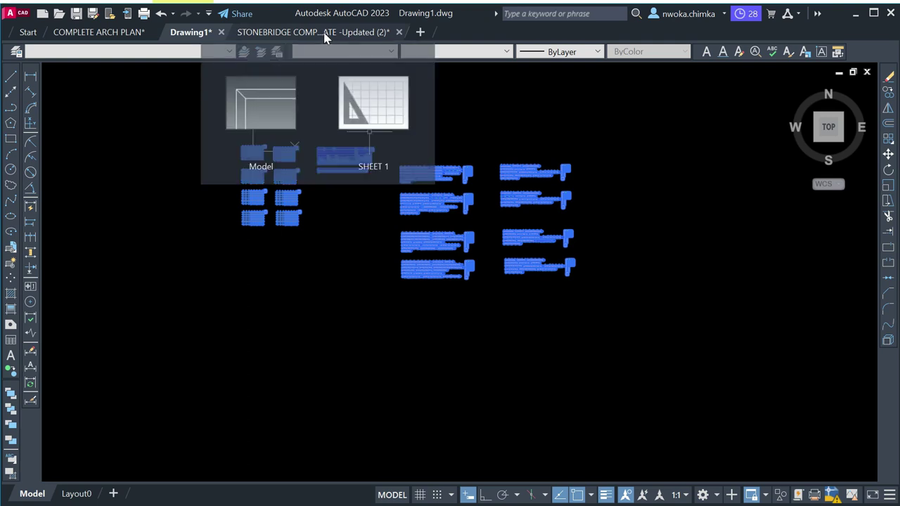
{"action": "left_click", "coordinate": [326, 38]}
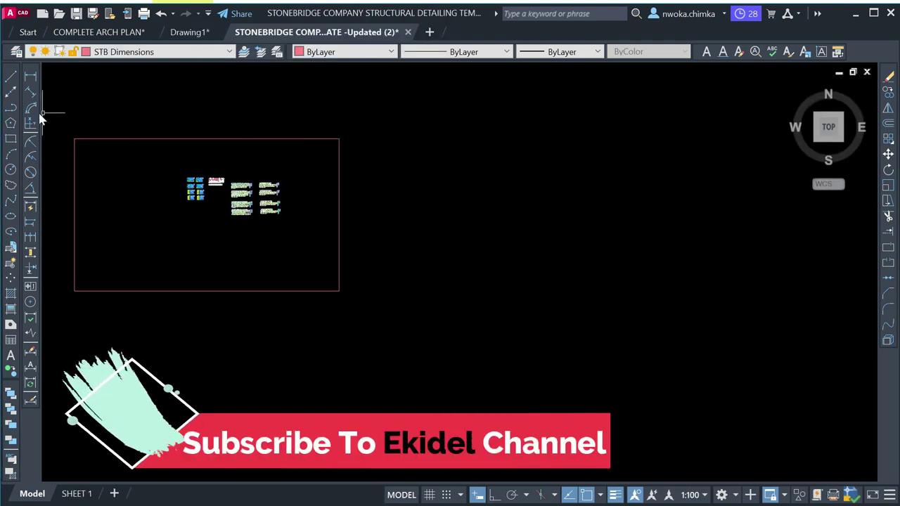
Step: Draw a large rectangle in the empty space beside the frame that holds the pasted details
{"action": "left_click", "coordinate": [11, 139]}
{"action": "left_click", "coordinate": [393, 121]}
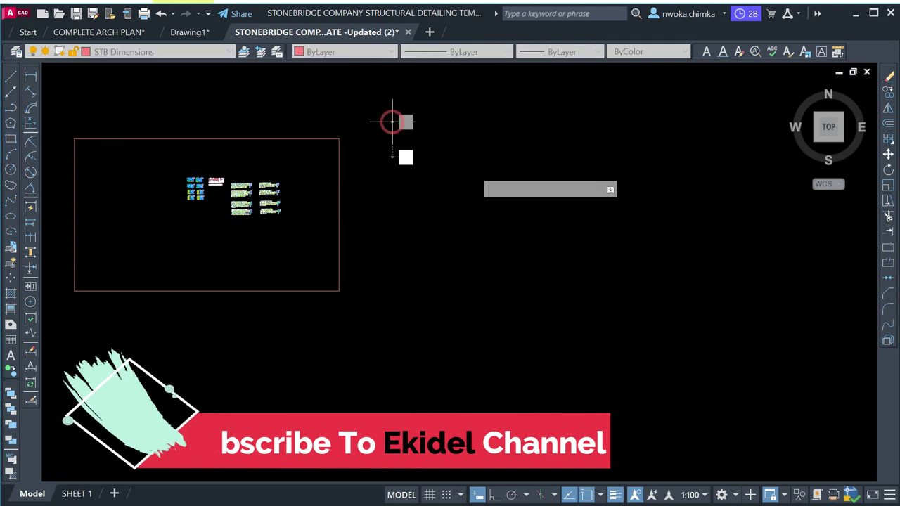
{"action": "left_click", "coordinate": [729, 331]}
Step: Examine the template's existing frames and the Stonebridge title block on the first floor beam sheet
{"action": "scroll", "coordinate": [787, 269], "scroll_direction": "down", "scroll_amount": 4}
{"action": "scroll", "coordinate": [463, 245], "scroll_direction": "up", "scroll_amount": 5}
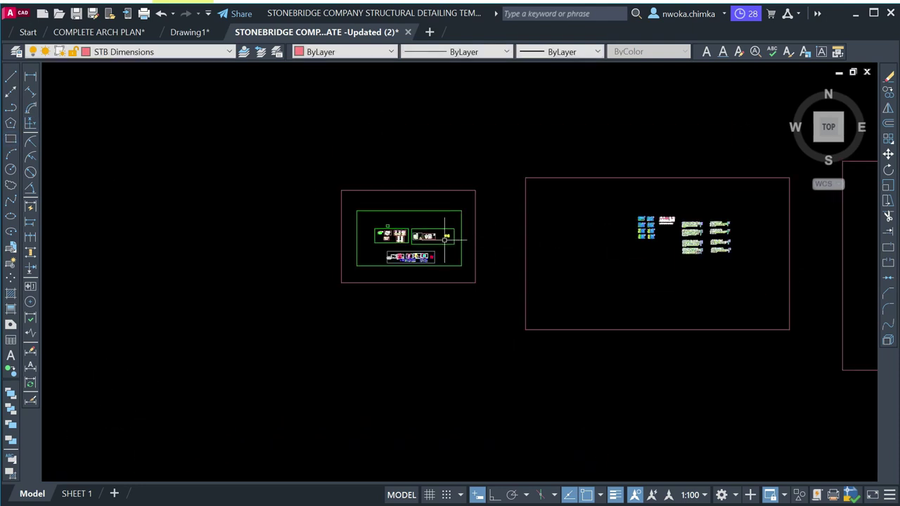
{"action": "scroll", "coordinate": [463, 244], "scroll_direction": "up", "scroll_amount": 2}
{"action": "scroll", "coordinate": [313, 207], "scroll_direction": "up", "scroll_amount": 6}
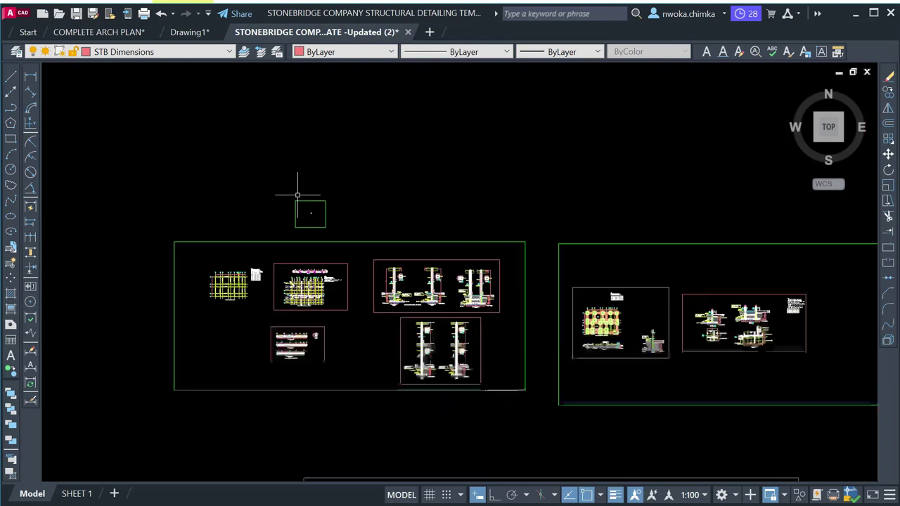
{"action": "scroll", "coordinate": [317, 216], "scroll_direction": "up", "scroll_amount": 10}
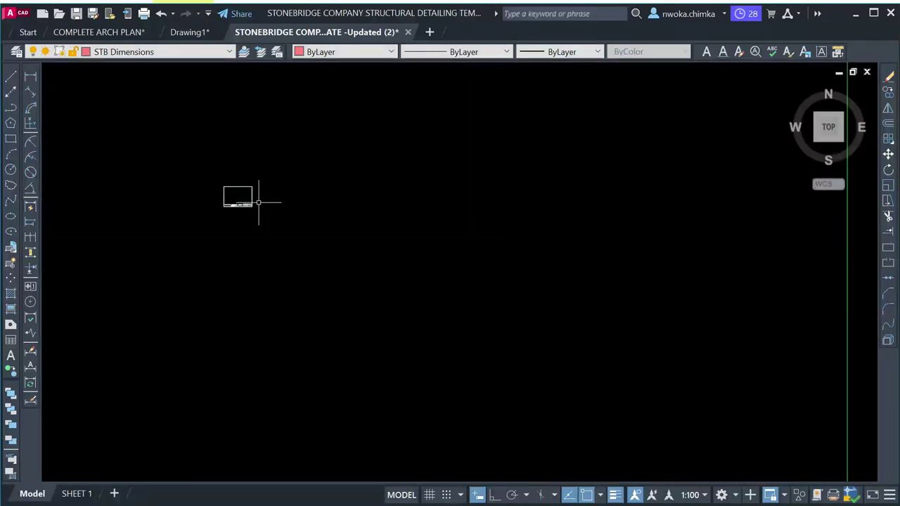
{"action": "scroll", "coordinate": [225, 201], "scroll_direction": "up", "scroll_amount": 9}
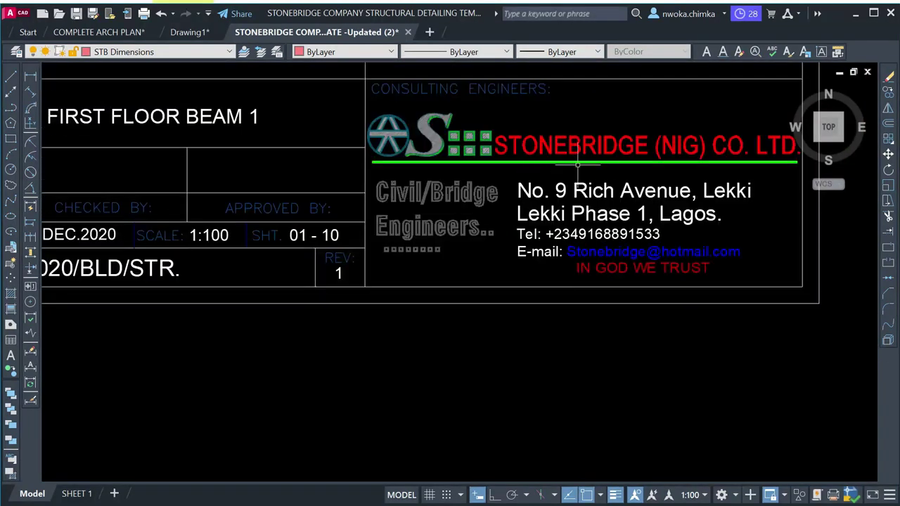
{"action": "scroll", "coordinate": [554, 207], "scroll_direction": "down", "scroll_amount": 6}
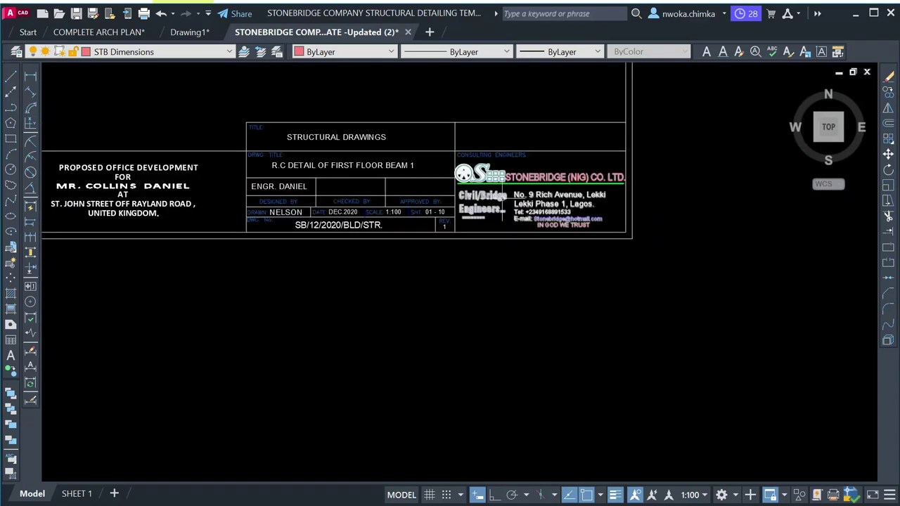
{"action": "scroll", "coordinate": [578, 224], "scroll_direction": "down", "scroll_amount": 10}
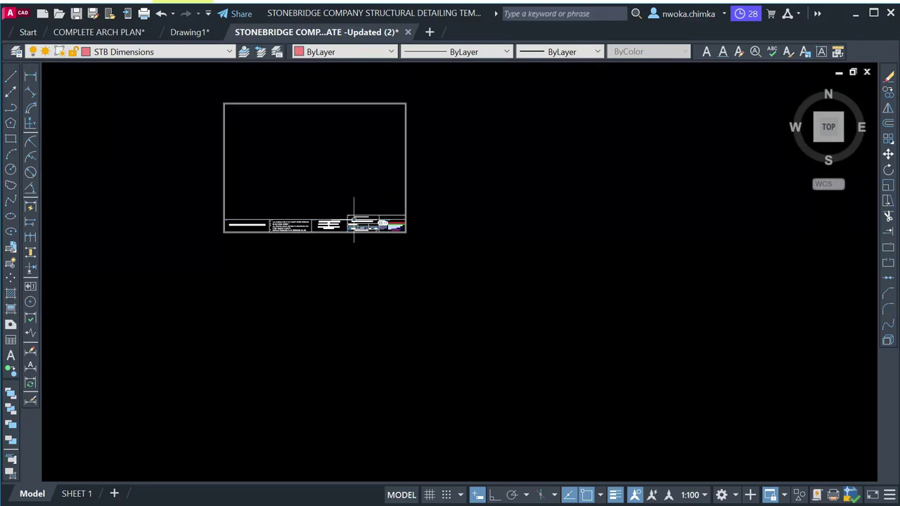
{"action": "scroll", "coordinate": [395, 206], "scroll_direction": "down", "scroll_amount": 10}
{"action": "middle_click_drag", "start_coordinate": [639, 249], "coordinate": [305, 249]}
{"action": "scroll", "coordinate": [54, 255], "scroll_direction": "down", "scroll_amount": 3}
{"action": "middle_click_drag", "start_coordinate": [541, 275], "coordinate": [314, 275]}
{"action": "middle_click_drag", "start_coordinate": [819, 246], "coordinate": [520, 247]}
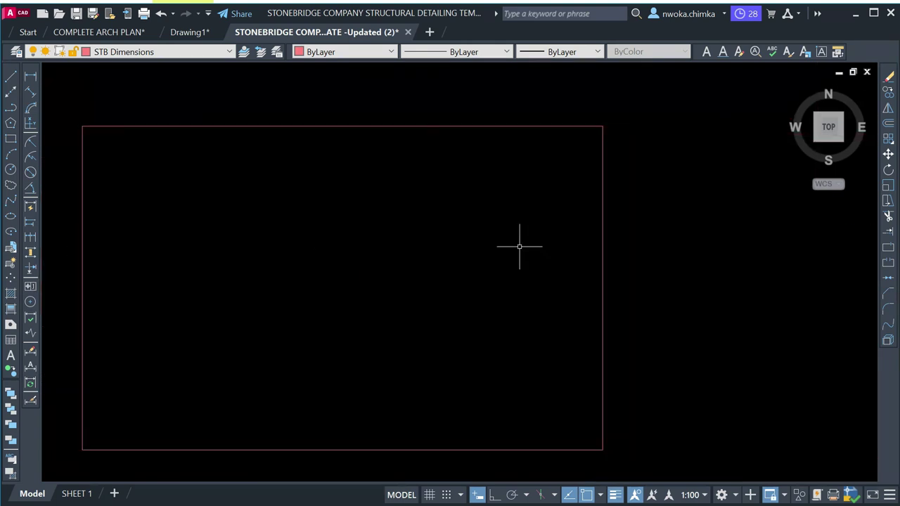
Step: Delete the empty rectangle beside the frame of pasted details
{"action": "left_click", "coordinate": [631, 128]}
{"action": "left_click", "coordinate": [583, 163]}
{"action": "key", "text": "Delete"}
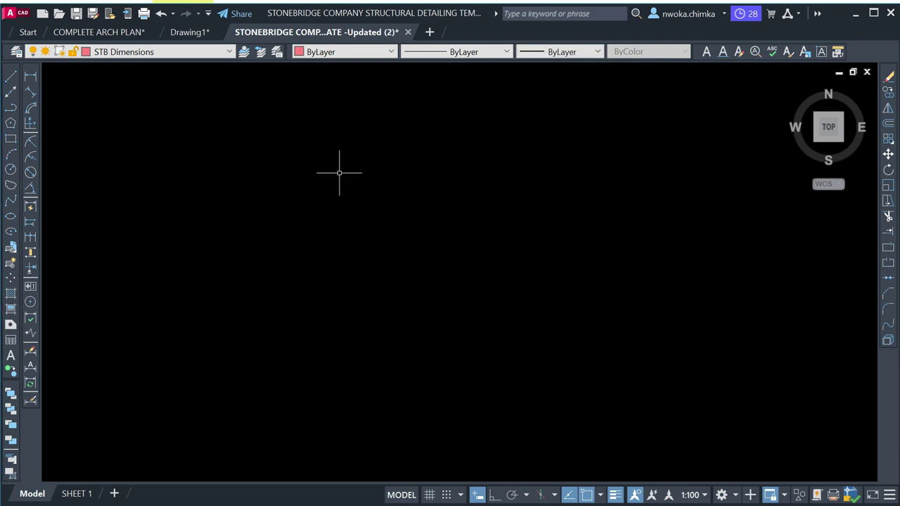
Step: Draw a wide replacement rectangle in the empty space beside the frame of pasted details
{"action": "left_click", "coordinate": [10, 138]}
{"action": "left_click", "coordinate": [188, 98]}
{"action": "scroll", "coordinate": [419, 237], "scroll_direction": "down", "scroll_amount": 1}
{"action": "left_click", "coordinate": [663, 324]}
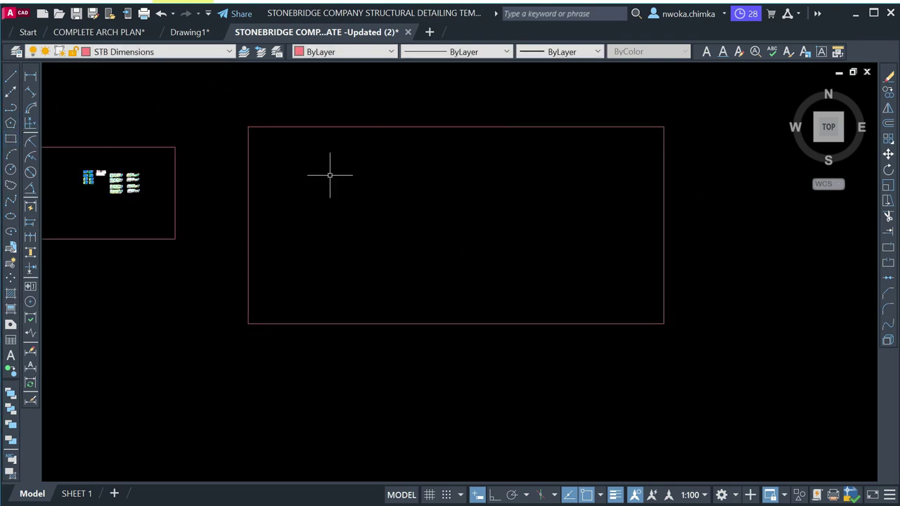
Step: Paste the copied structural details near the middle of the new wide rectangle
{"action": "scroll", "coordinate": [354, 185], "scroll_direction": "up", "scroll_amount": 2}
{"action": "scroll", "coordinate": [355, 185], "scroll_direction": "up", "scroll_amount": 2}
{"action": "scroll", "coordinate": [328, 173], "scroll_direction": "down", "scroll_amount": 4}
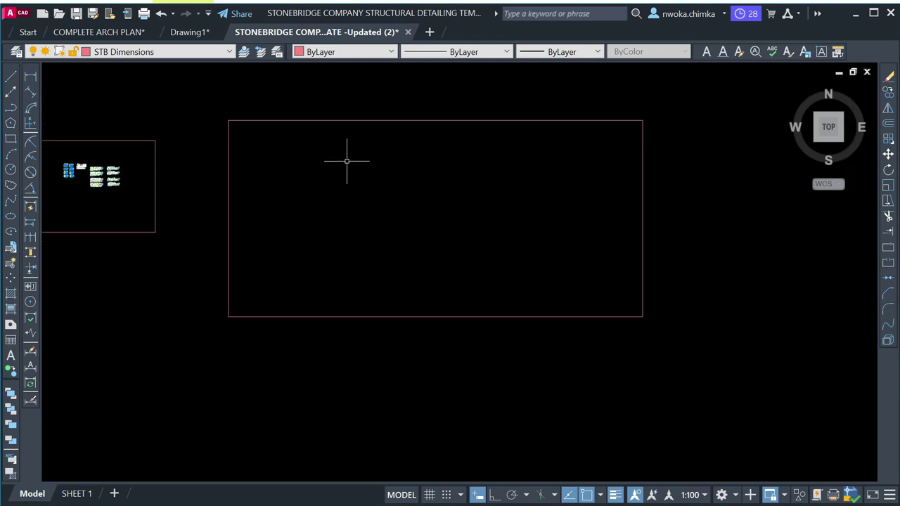
{"action": "right_click", "coordinate": [346, 162]}
{"action": "mouse_move", "coordinate": [427, 202]}
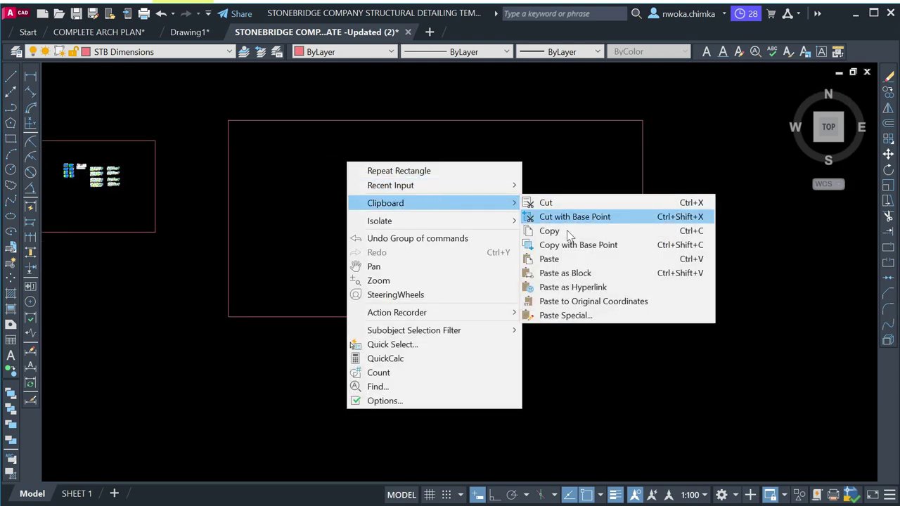
{"action": "left_click", "coordinate": [564, 258]}
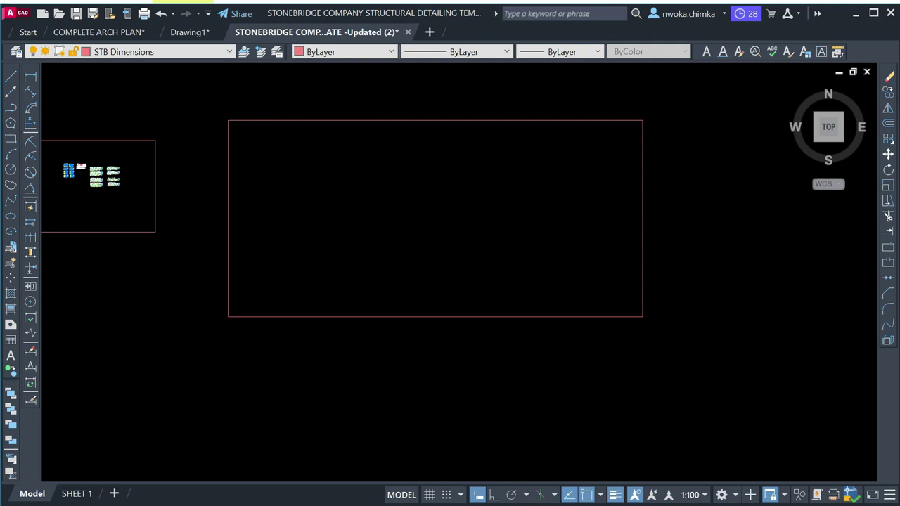
{"action": "key", "text": "ctrl+v"}
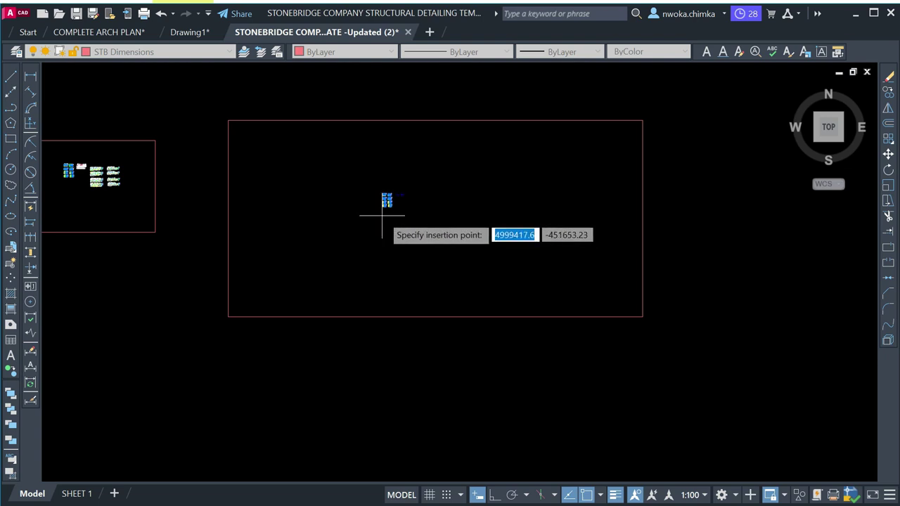
{"action": "left_click", "coordinate": [382, 216]}
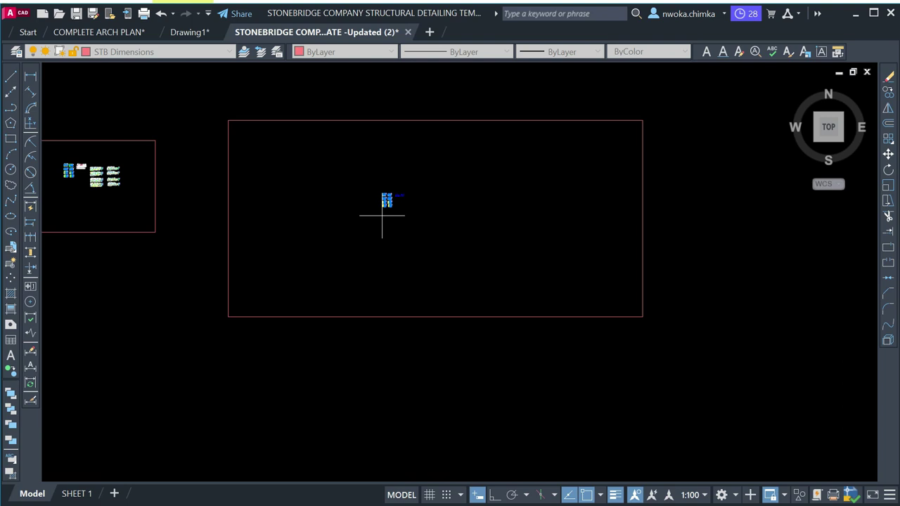
{"action": "left_click", "coordinate": [384, 211]}
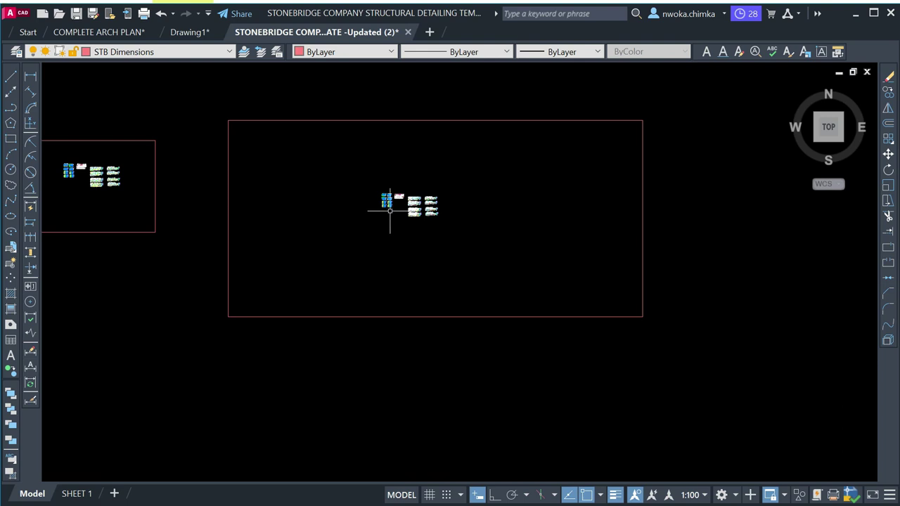
Step: Examine the detailing style of the pasted beam elevations and sections up close
{"action": "scroll", "coordinate": [401, 208], "scroll_direction": "up", "scroll_amount": 4}
{"action": "scroll", "coordinate": [442, 168], "scroll_direction": "up", "scroll_amount": 4}
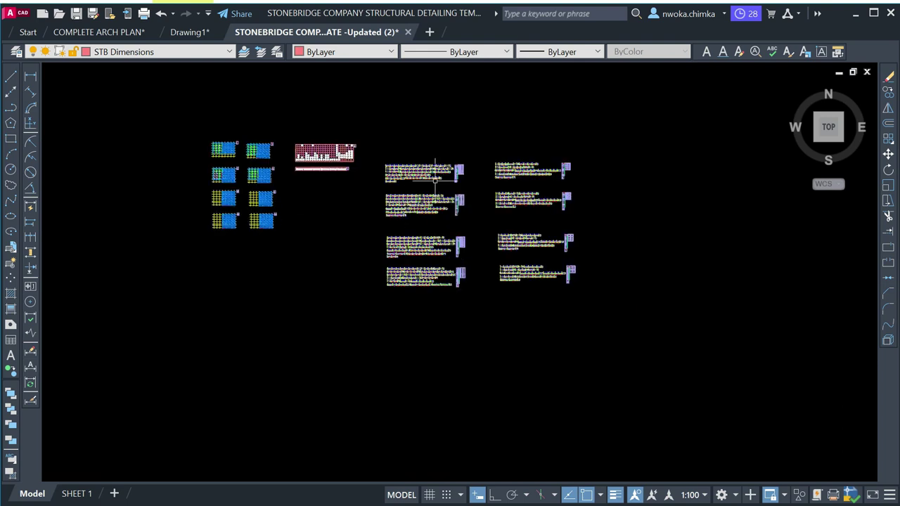
{"action": "scroll", "coordinate": [441, 213], "scroll_direction": "up", "scroll_amount": 10}
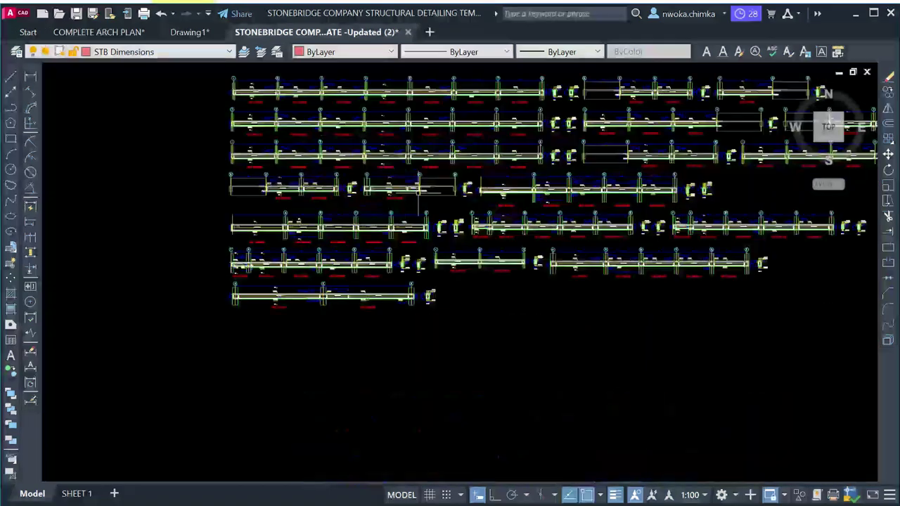
{"action": "scroll", "coordinate": [509, 197], "scroll_direction": "up", "scroll_amount": 8}
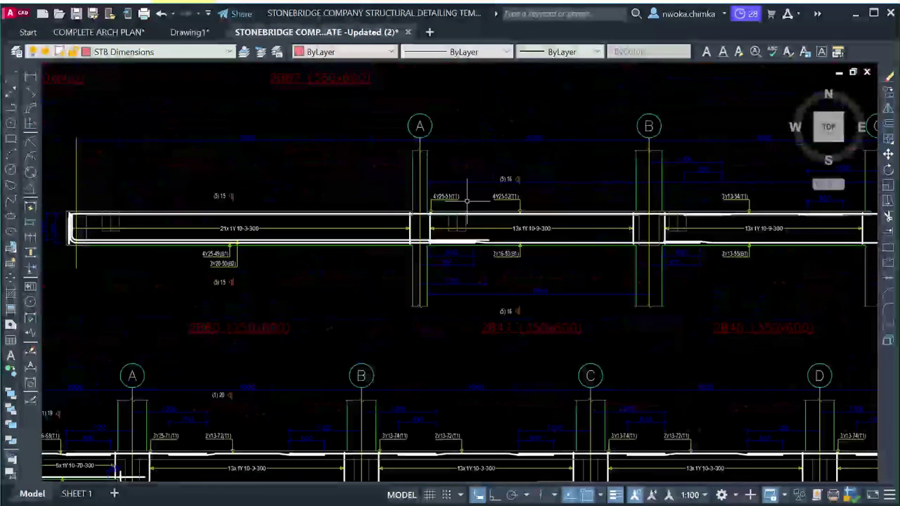
{"action": "middle_click_drag", "start_coordinate": [429, 218], "coordinate": [468, 214]}
{"action": "scroll", "coordinate": [373, 222], "scroll_direction": "up", "scroll_amount": 6}
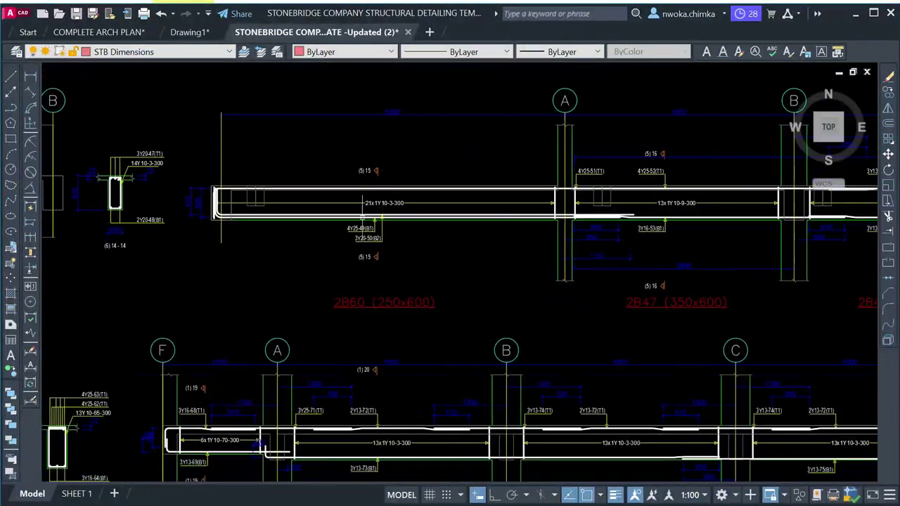
{"action": "scroll", "coordinate": [373, 222], "scroll_direction": "down", "scroll_amount": 8}
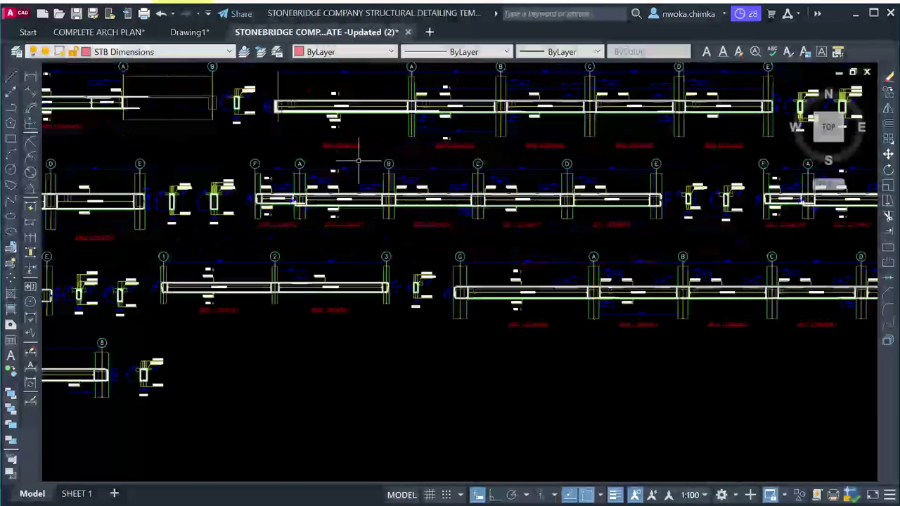
{"action": "scroll", "coordinate": [298, 257], "scroll_direction": "up", "scroll_amount": 2}
{"action": "scroll", "coordinate": [442, 179], "scroll_direction": "down", "scroll_amount": 4}
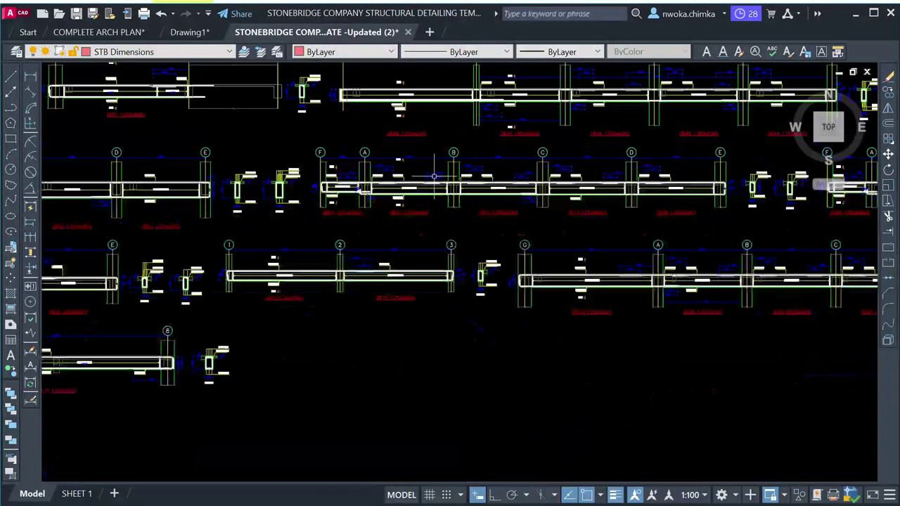
Step: Compare the beam details in Drawing1 with the pasted versions in the Stonebridge template
{"action": "left_click", "coordinate": [193, 32]}
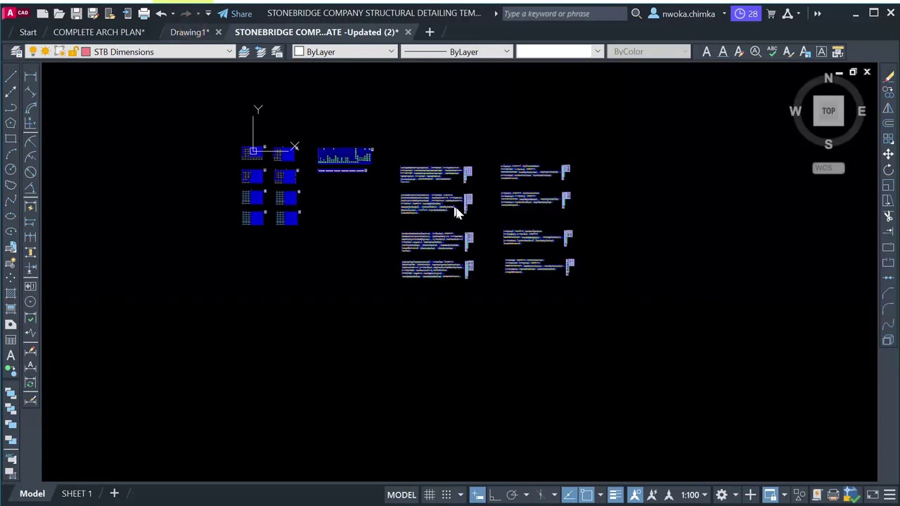
{"action": "scroll", "coordinate": [429, 232], "scroll_direction": "up", "scroll_amount": 3}
{"action": "scroll", "coordinate": [371, 261], "scroll_direction": "up", "scroll_amount": 4}
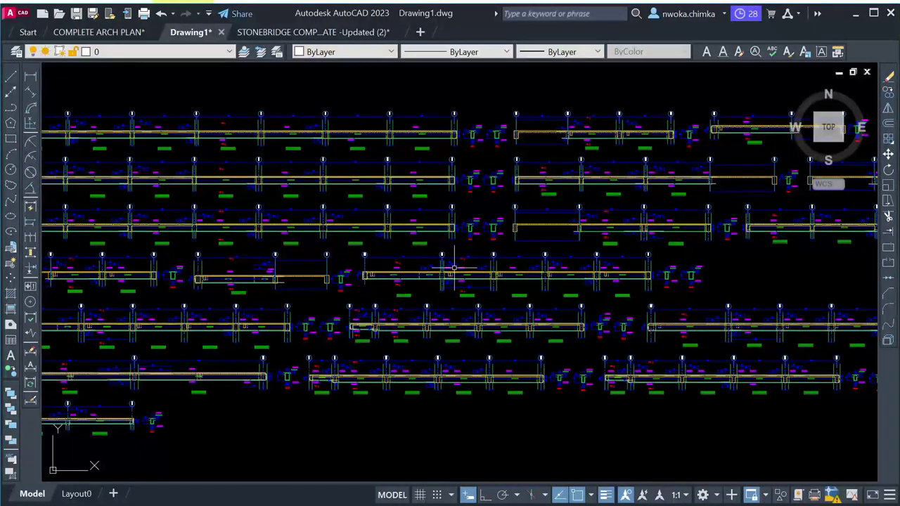
{"action": "scroll", "coordinate": [455, 267], "scroll_direction": "up", "scroll_amount": 3}
{"action": "scroll", "coordinate": [412, 207], "scroll_direction": "down", "scroll_amount": 2}
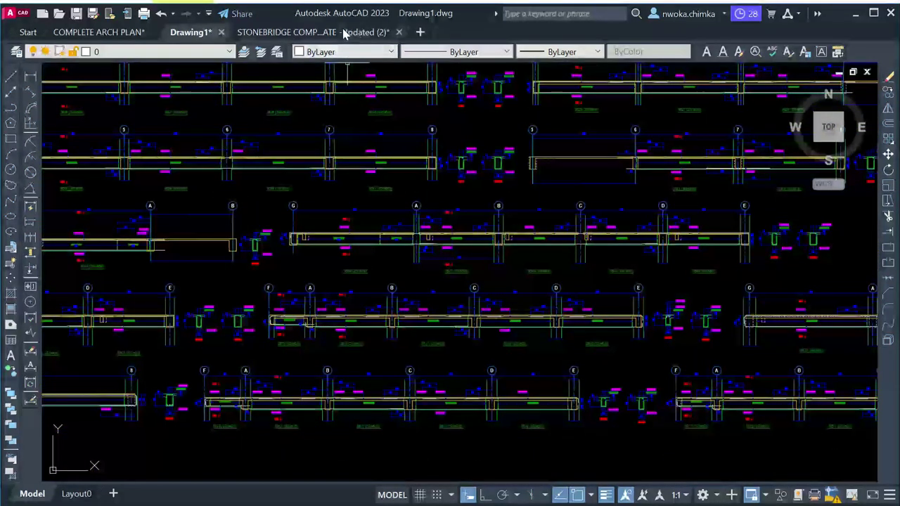
{"action": "left_click", "coordinate": [345, 34]}
{"action": "scroll", "coordinate": [480, 266], "scroll_direction": "up", "scroll_amount": 7}
{"action": "scroll", "coordinate": [579, 249], "scroll_direction": "down", "scroll_amount": 8}
{"action": "scroll", "coordinate": [372, 185], "scroll_direction": "down", "scroll_amount": 3}
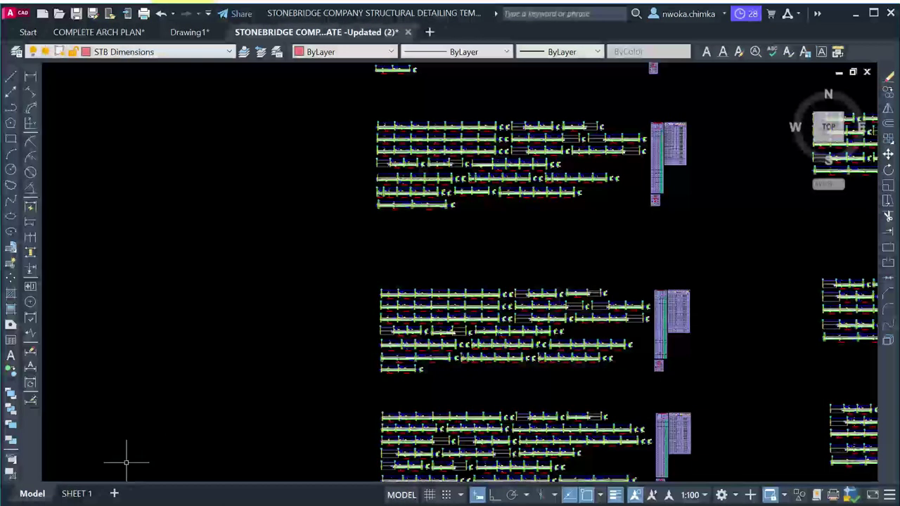
{"action": "scroll", "coordinate": [189, 378], "scroll_direction": "down", "scroll_amount": 4}
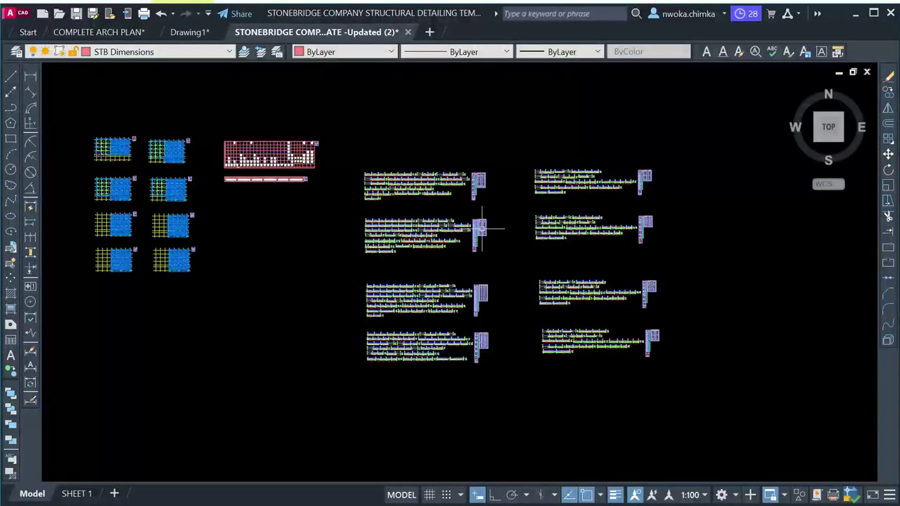
Step: Open the SHEET 1 layout and examine its empty viewport and title block
{"action": "left_click", "coordinate": [76, 494]}
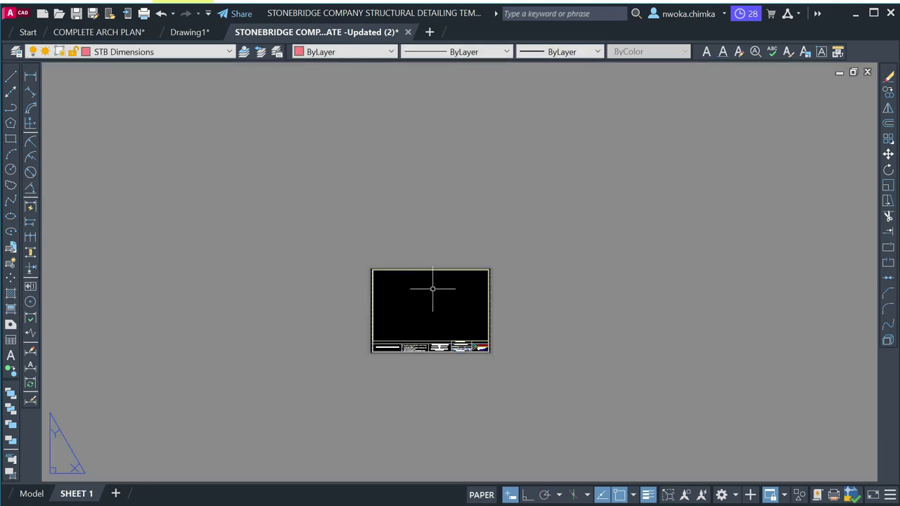
{"action": "scroll", "coordinate": [441, 344], "scroll_direction": "up", "scroll_amount": 4}
{"action": "scroll", "coordinate": [432, 288], "scroll_direction": "up", "scroll_amount": 2}
{"action": "middle_click_drag", "start_coordinate": [432, 288], "coordinate": [358, 328]}
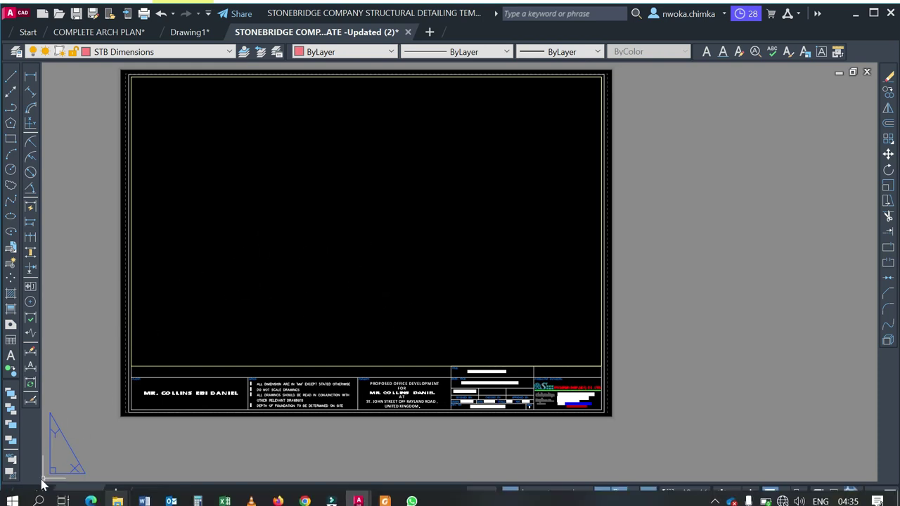
{"action": "left_click", "coordinate": [31, 494]}
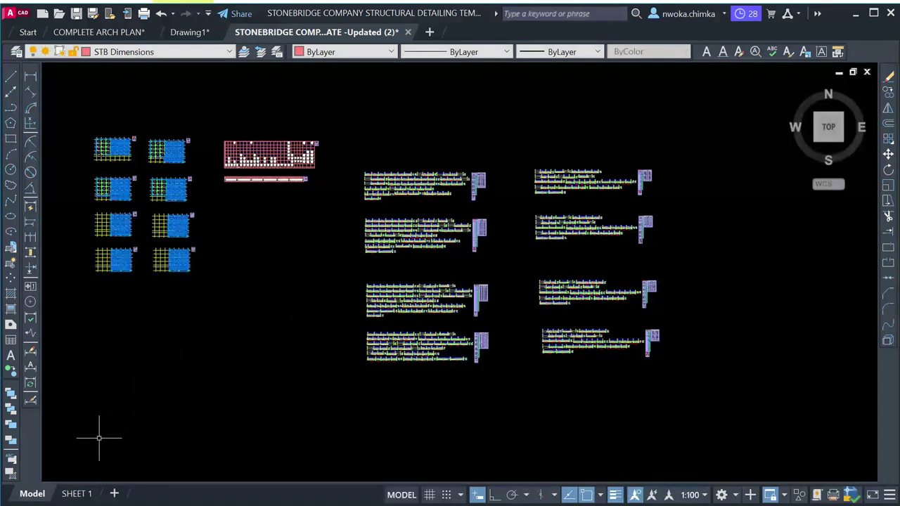
{"action": "left_click", "coordinate": [81, 494]}
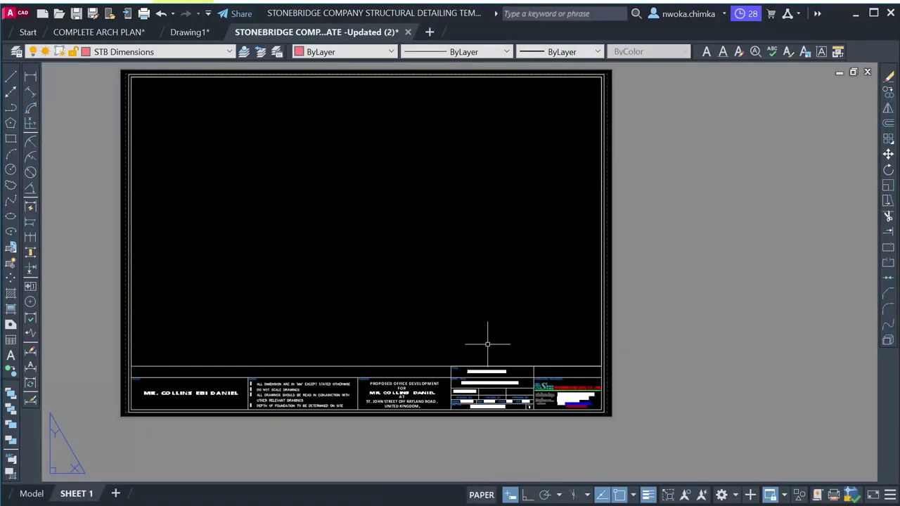
{"action": "scroll", "coordinate": [516, 253], "scroll_direction": "down", "scroll_amount": 2}
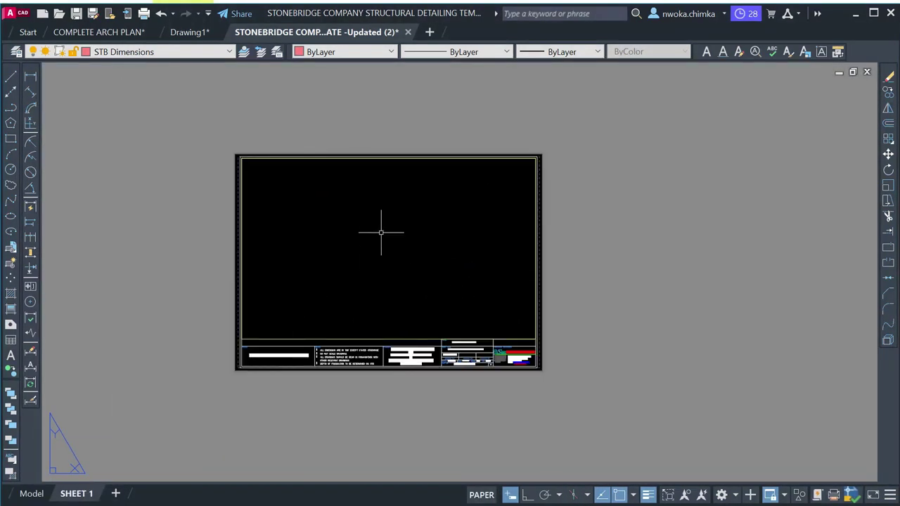
Step: Frame one group of pasted beam details so it fills the SHEET 1 viewport, and return to paper space
{"action": "double_click", "coordinate": [381, 230]}
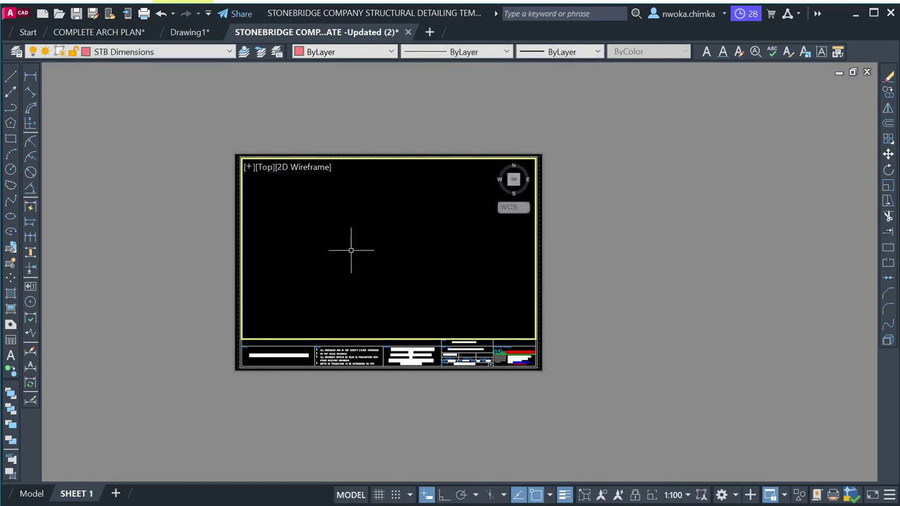
{"action": "scroll", "coordinate": [340, 233], "scroll_direction": "down", "scroll_amount": 5}
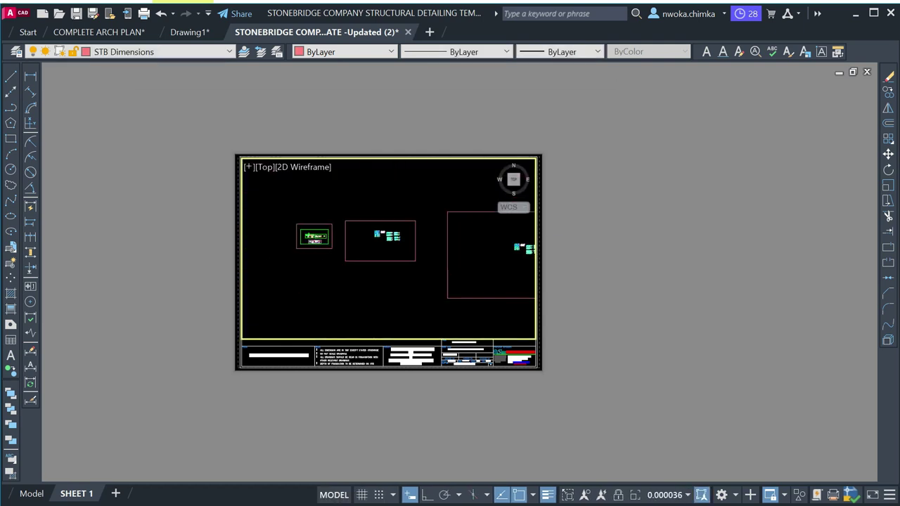
{"action": "scroll", "coordinate": [427, 242], "scroll_direction": "up", "scroll_amount": 10}
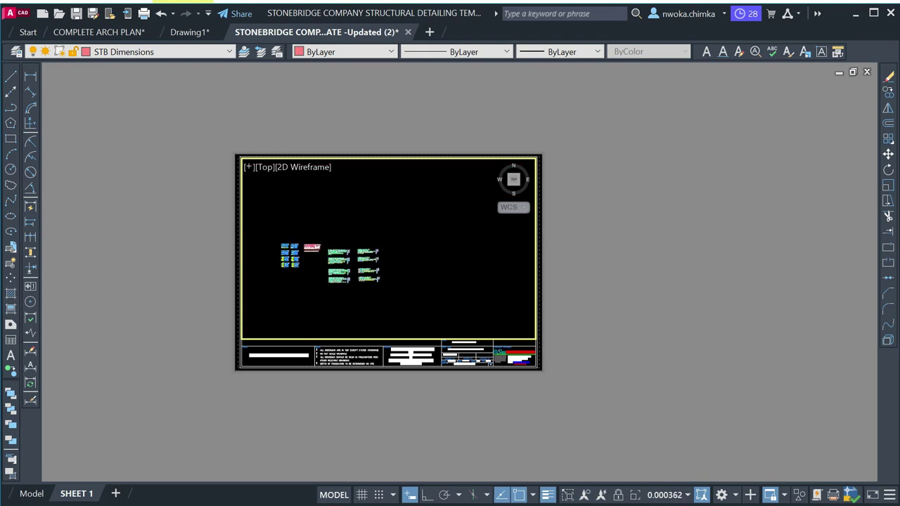
{"action": "scroll", "coordinate": [390, 263], "scroll_direction": "up", "scroll_amount": 7}
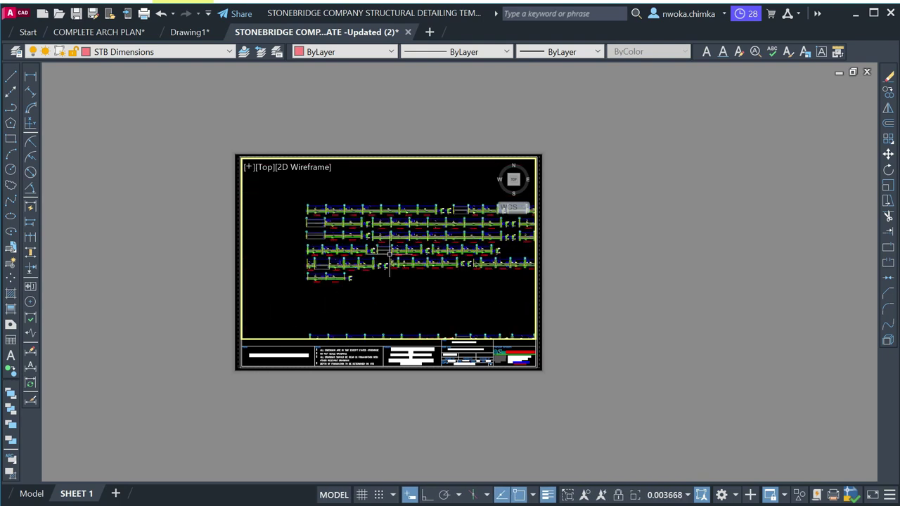
{"action": "scroll", "coordinate": [407, 241], "scroll_direction": "up", "scroll_amount": 4}
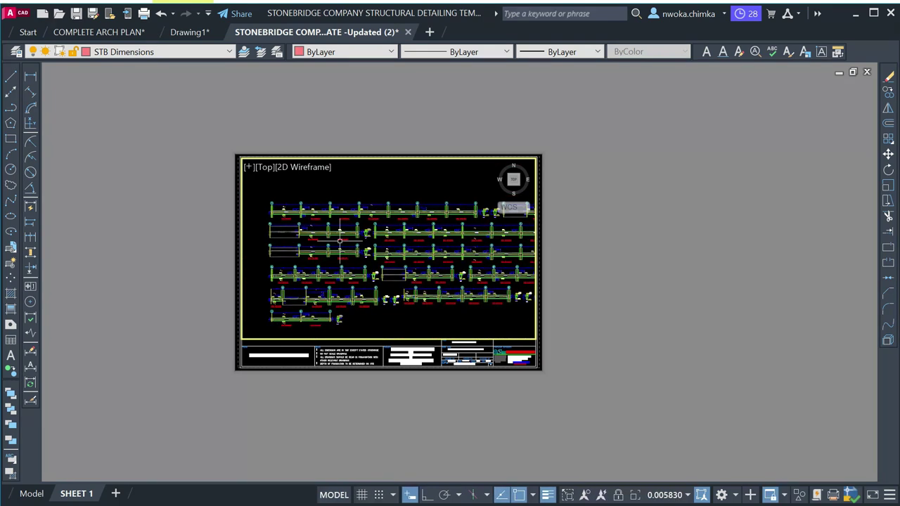
{"action": "middle_click_drag", "start_coordinate": [334, 247], "coordinate": [359, 232]}
{"action": "double_click", "coordinate": [675, 262]}
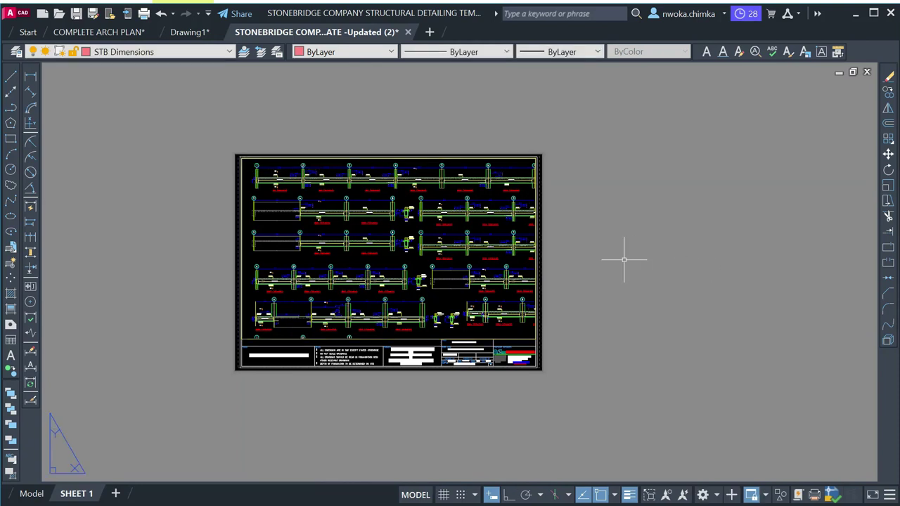
Step: Examine the framed beam details and the consulting engineers section of the SHEET 1 title block
{"action": "scroll", "coordinate": [335, 209], "scroll_direction": "up", "scroll_amount": 2}
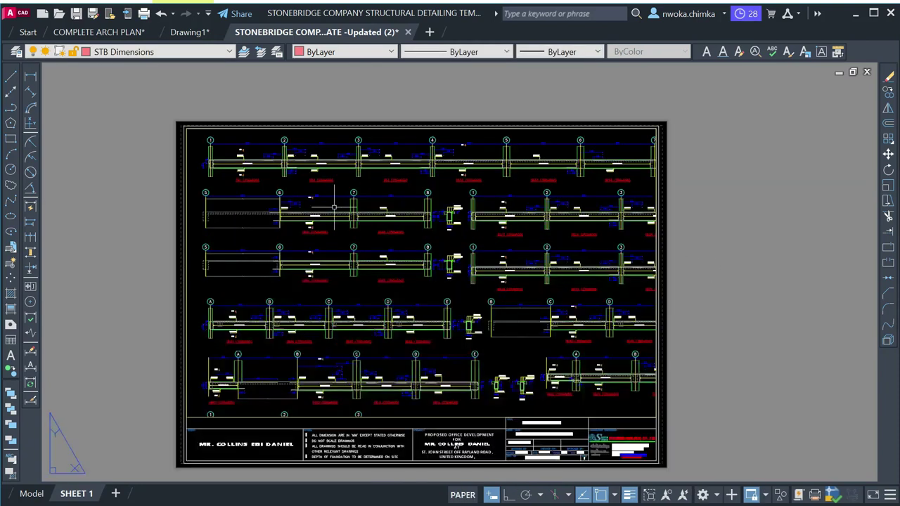
{"action": "scroll", "coordinate": [391, 176], "scroll_direction": "up", "scroll_amount": 8}
{"action": "scroll", "coordinate": [391, 177], "scroll_direction": "down", "scroll_amount": 10}
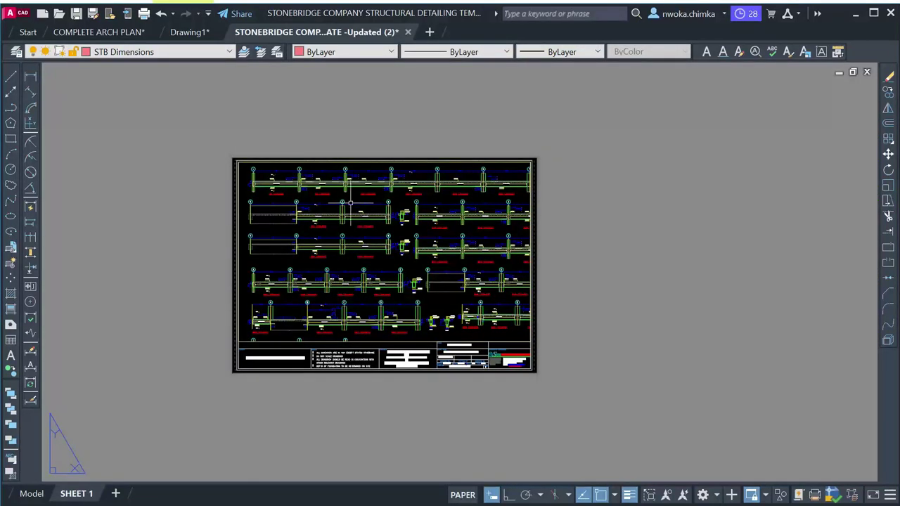
{"action": "scroll", "coordinate": [464, 334], "scroll_direction": "up", "scroll_amount": 2}
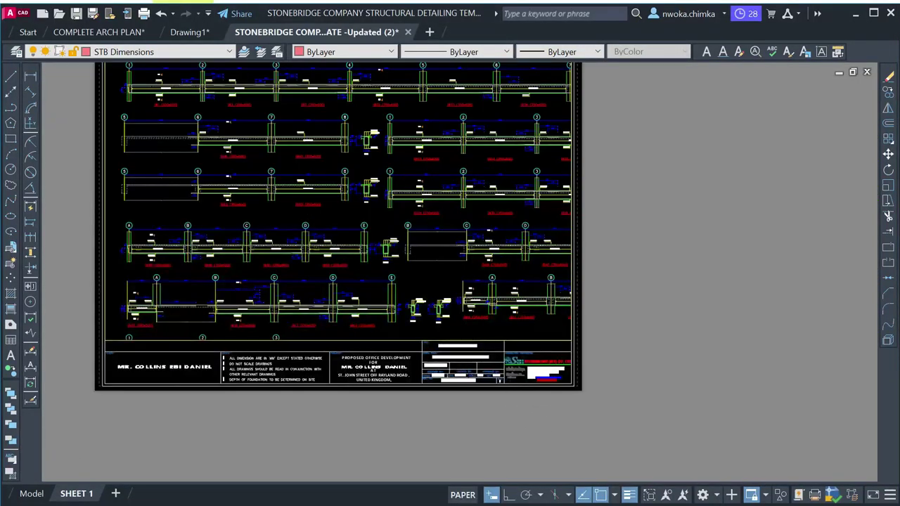
{"action": "scroll", "coordinate": [524, 422], "scroll_direction": "up", "scroll_amount": 4}
{"action": "scroll", "coordinate": [568, 373], "scroll_direction": "up", "scroll_amount": 2}
{"action": "middle_click_drag", "start_coordinate": [573, 256], "coordinate": [406, 263]}
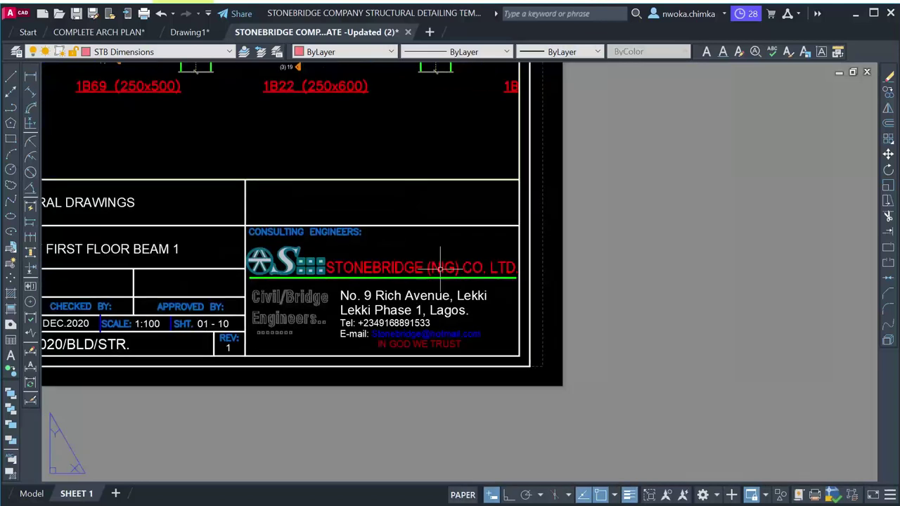
Step: Delete the Stonebridge logo, company name and contact text from the consulting engineers section, and undo the deletion
{"action": "left_click", "coordinate": [438, 243]}
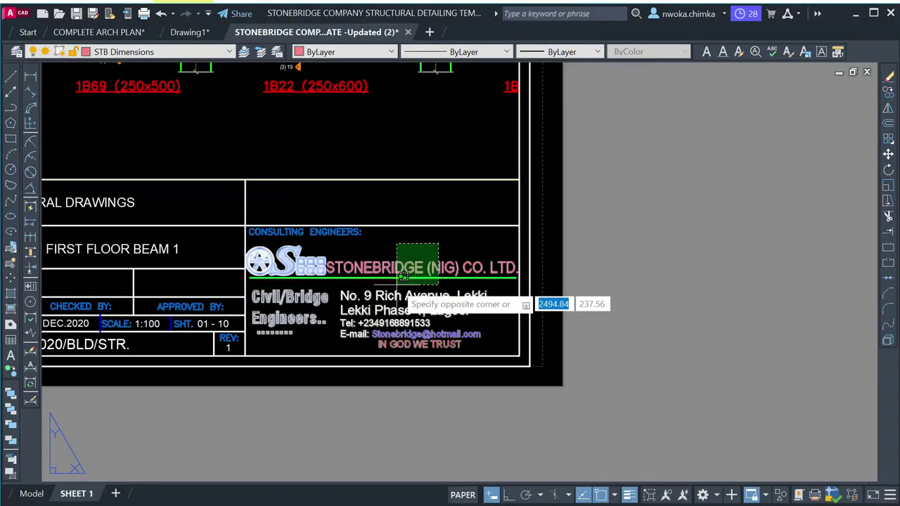
{"action": "left_click", "coordinate": [372, 311]}
{"action": "key", "text": "Delete"}
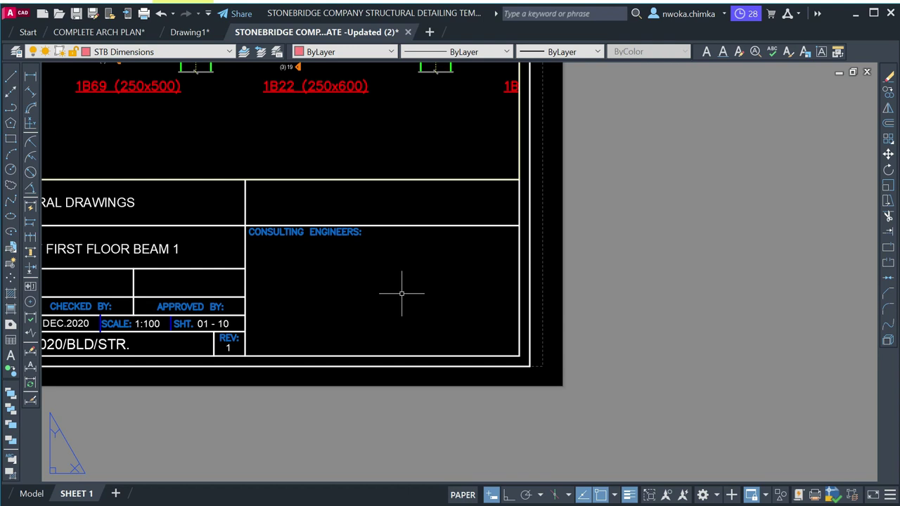
{"action": "key", "text": "ctrl+z"}
{"action": "scroll", "coordinate": [98, 237], "scroll_direction": "down", "scroll_amount": 3}
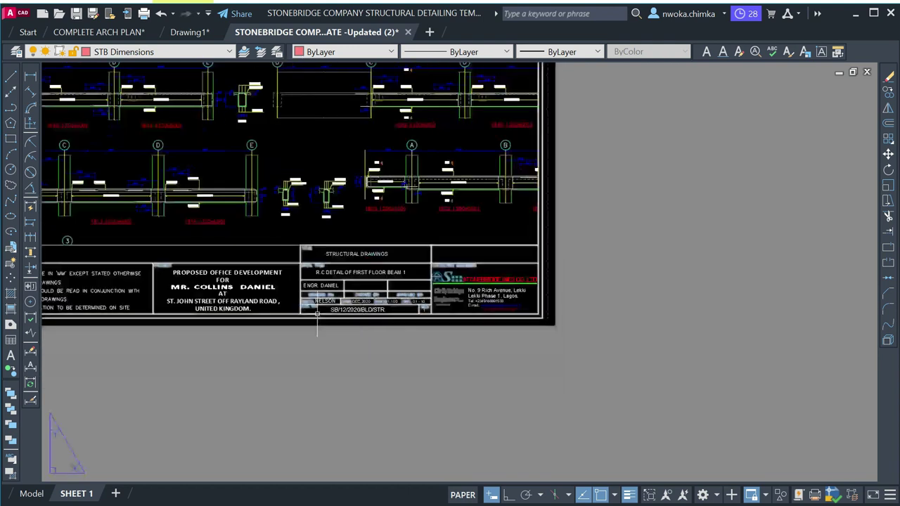
Step: Replace the engineer's name in the title block's DESIGNED BY cell and set the title block date to DEC.2022
{"action": "scroll", "coordinate": [98, 237], "scroll_direction": "up", "scroll_amount": 2}
{"action": "scroll", "coordinate": [417, 289], "scroll_direction": "up", "scroll_amount": 6}
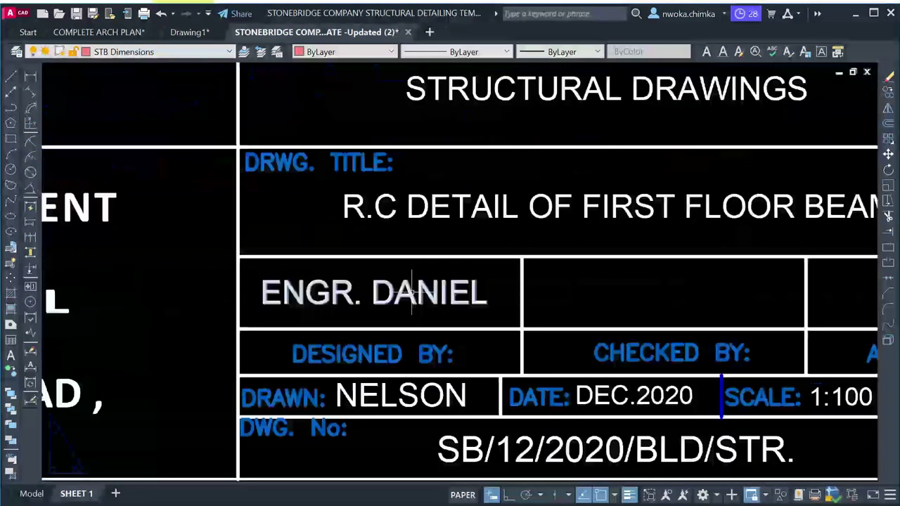
{"action": "scroll", "coordinate": [411, 292], "scroll_direction": "down", "scroll_amount": 2}
{"action": "left_click", "coordinate": [407, 294]}
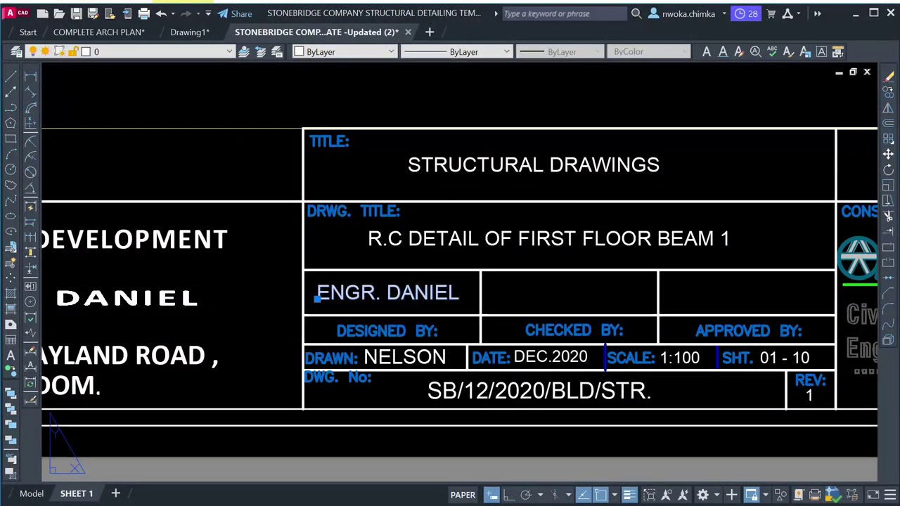
{"action": "key", "text": "Escape"}
{"action": "double_click", "coordinate": [389, 293]}
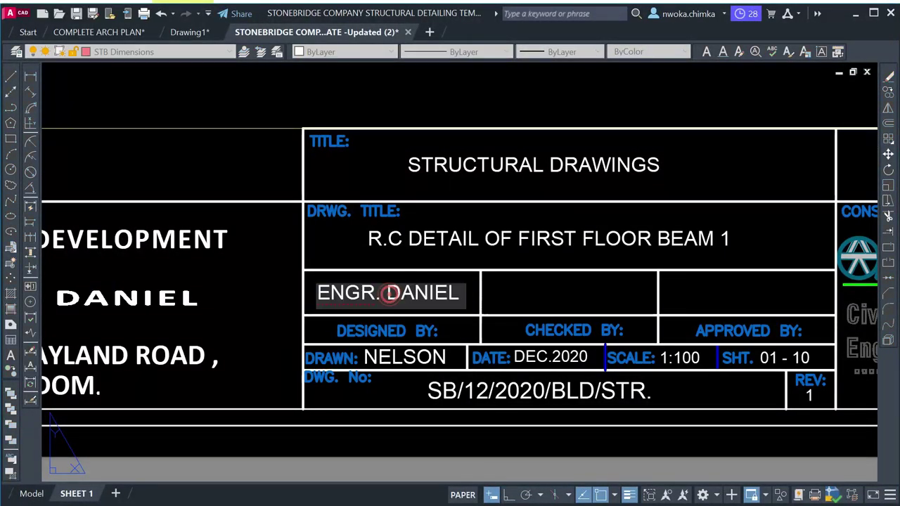
{"action": "left_click_drag", "start_coordinate": [386, 292], "coordinate": [458, 301]}
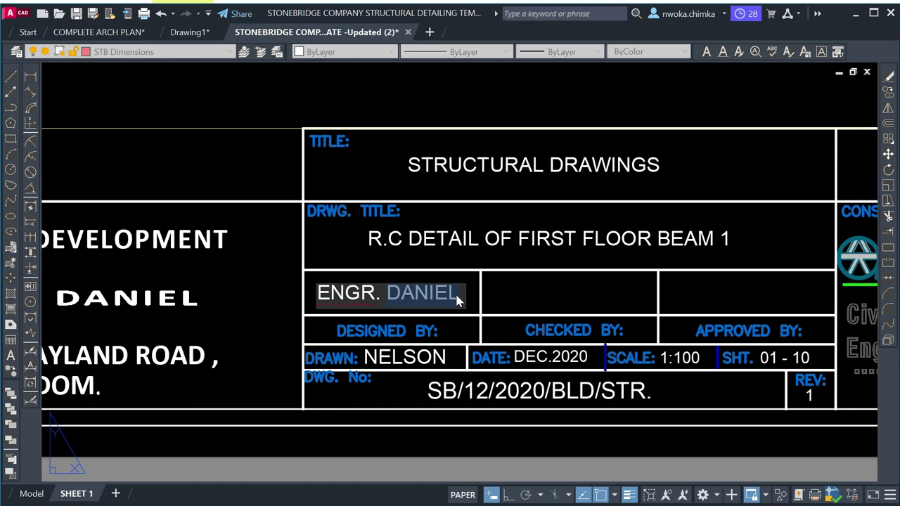
{"action": "type", "text": "Just"}
{"action": "key", "text": "BackSpace"}
{"action": "key", "text": "BackSpace"}
{"action": "key", "text": "BackSpace"}
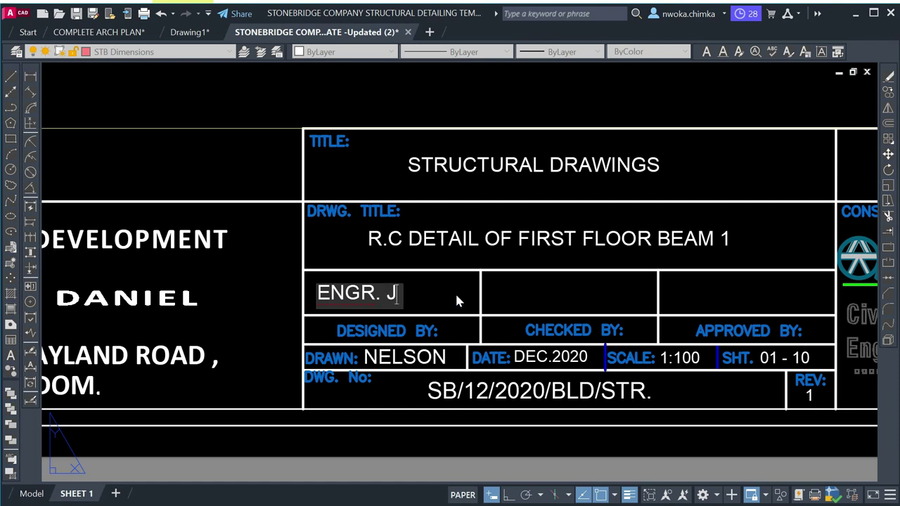
{"action": "type", "text": "USTICE"}
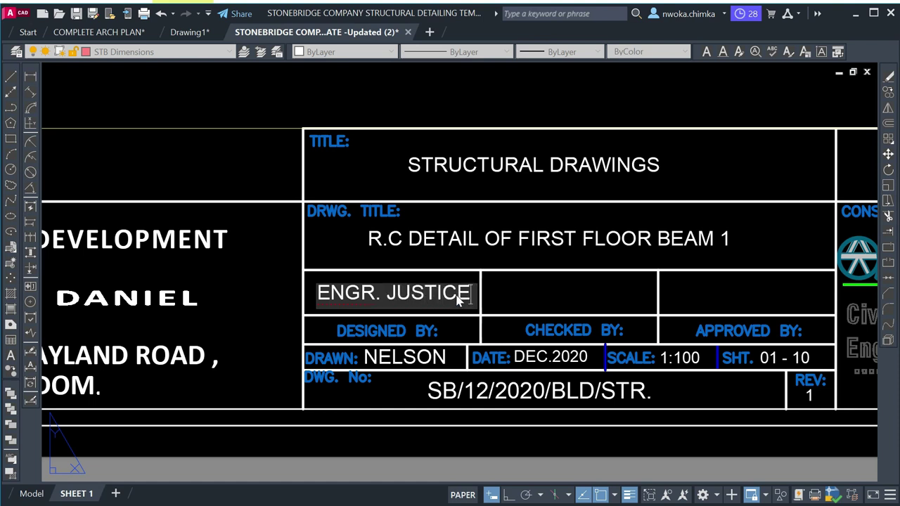
{"action": "left_click", "coordinate": [443, 446]}
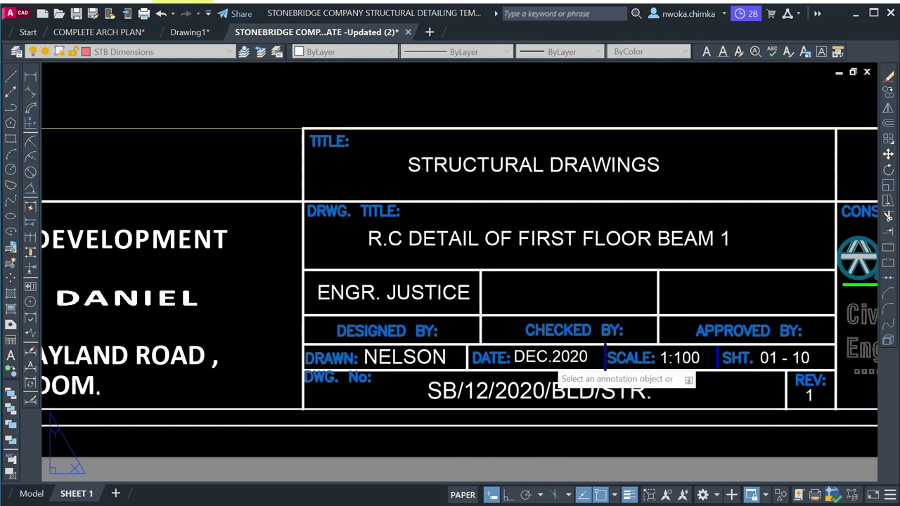
{"action": "left_click", "coordinate": [563, 358]}
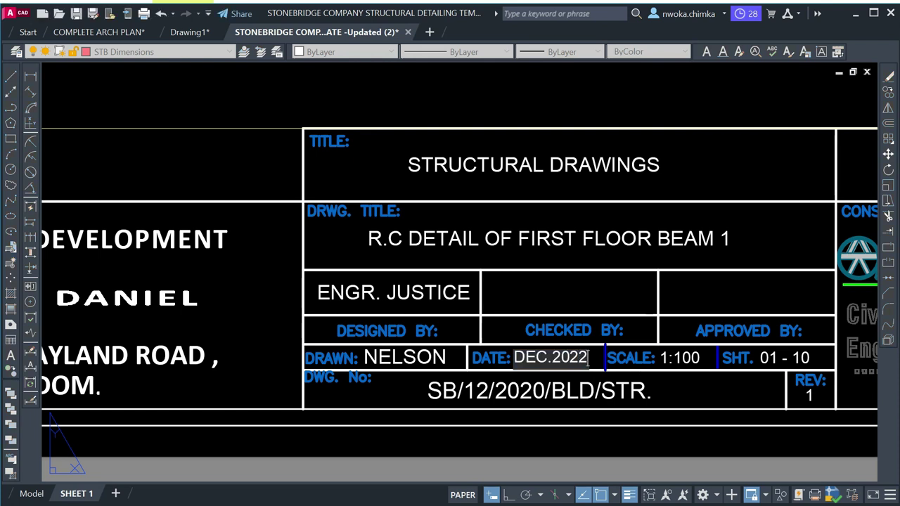
{"action": "left_click", "coordinate": [578, 434]}
Step: Try replacing the client's name in the title block's PROJECT text, and discard the text changes
{"action": "scroll", "coordinate": [612, 316], "scroll_direction": "down", "scroll_amount": 4}
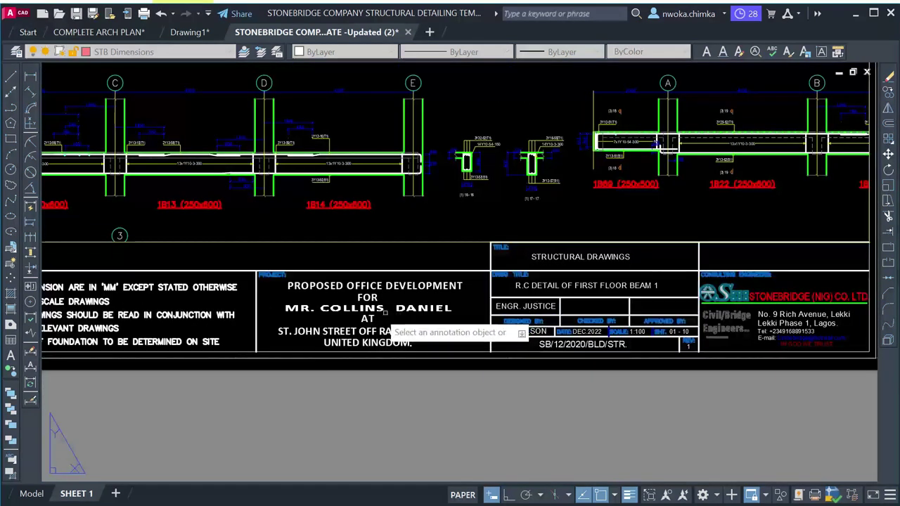
{"action": "scroll", "coordinate": [386, 311], "scroll_direction": "up", "scroll_amount": 5}
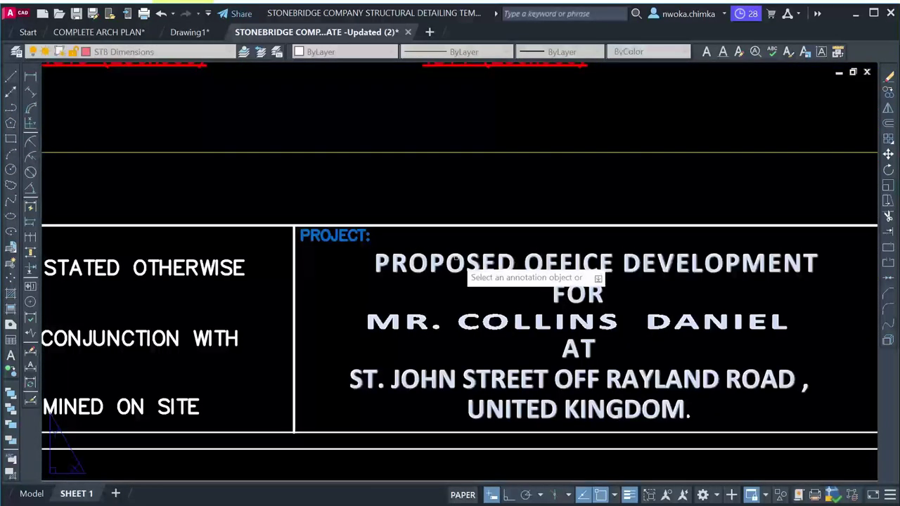
{"action": "left_click", "coordinate": [462, 262]}
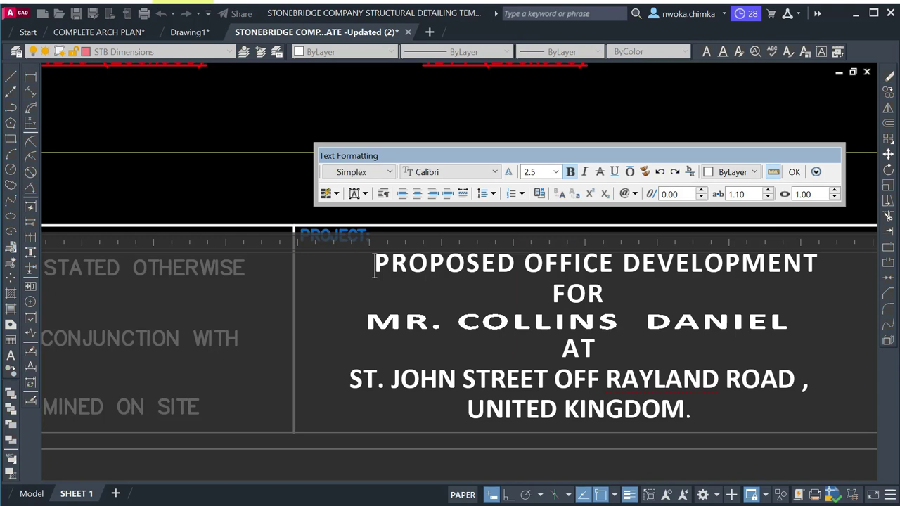
{"action": "left_click_drag", "start_coordinate": [461, 322], "coordinate": [745, 322]}
{"action": "type", "text": "RRFREL"}
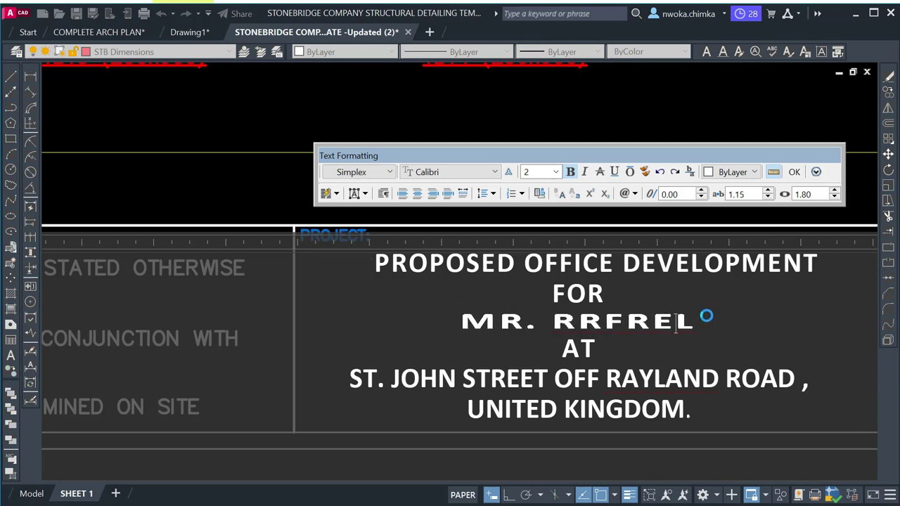
{"action": "key", "text": "Escape"}
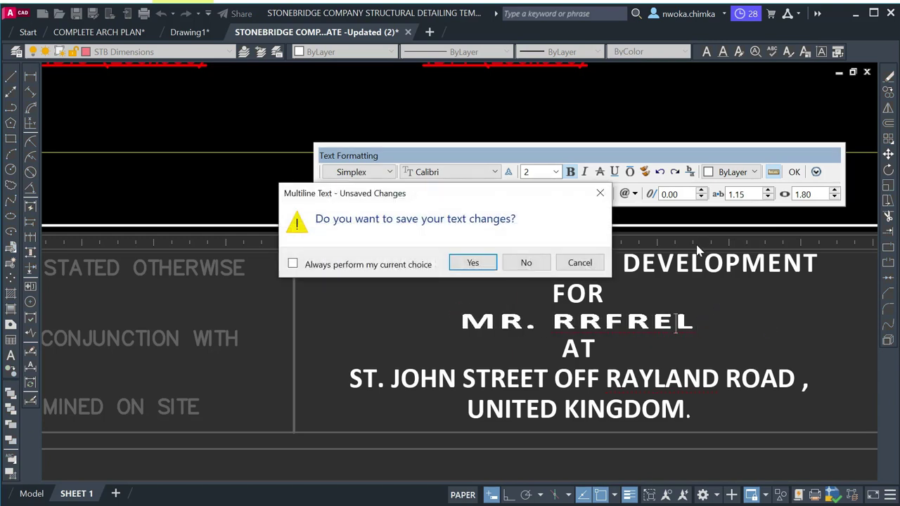
{"action": "left_click", "coordinate": [527, 262]}
{"action": "scroll", "coordinate": [524, 225], "scroll_direction": "down", "scroll_amount": 6}
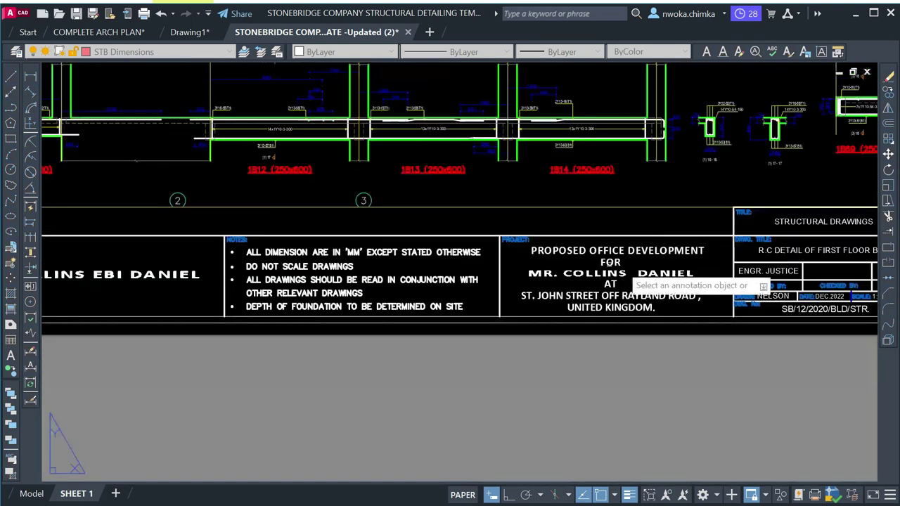
{"action": "key", "text": "Escape"}
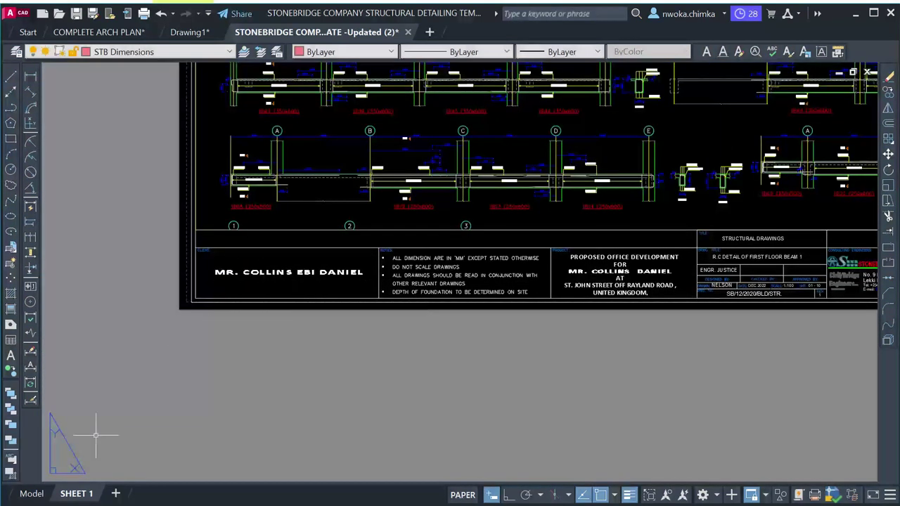
Step: Return to model space and examine the template's STRUCTURAL DRAWINGS cover sheet and GENERAL CONSTRUCTION NOTES sheet
{"action": "left_click", "coordinate": [32, 494]}
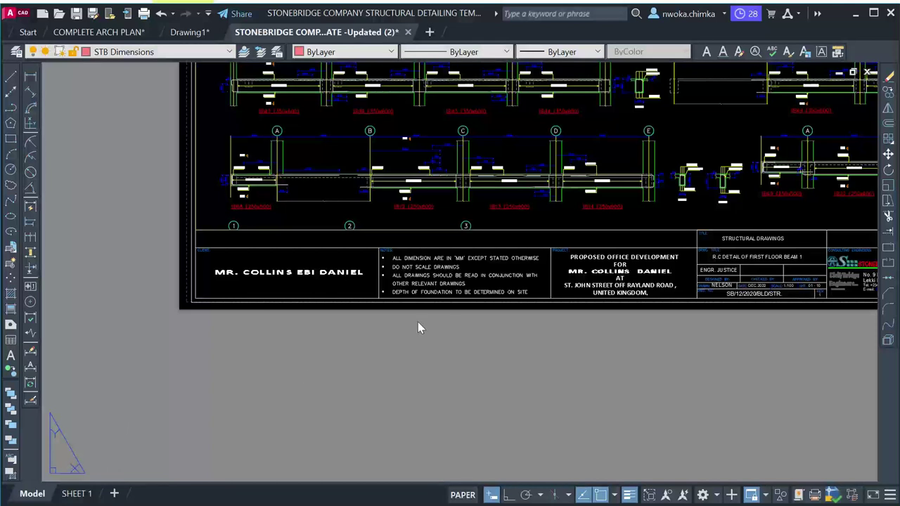
{"action": "scroll", "coordinate": [601, 251], "scroll_direction": "down", "scroll_amount": 6}
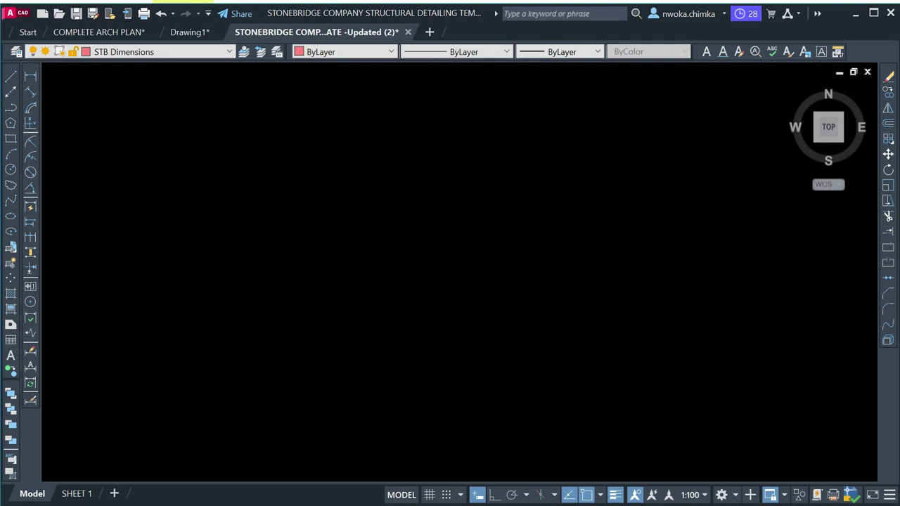
{"action": "scroll", "coordinate": [302, 237], "scroll_direction": "up", "scroll_amount": 3}
{"action": "middle_click_drag", "start_coordinate": [303, 237], "coordinate": [422, 237]}
{"action": "scroll", "coordinate": [418, 246], "scroll_direction": "up", "scroll_amount": 3}
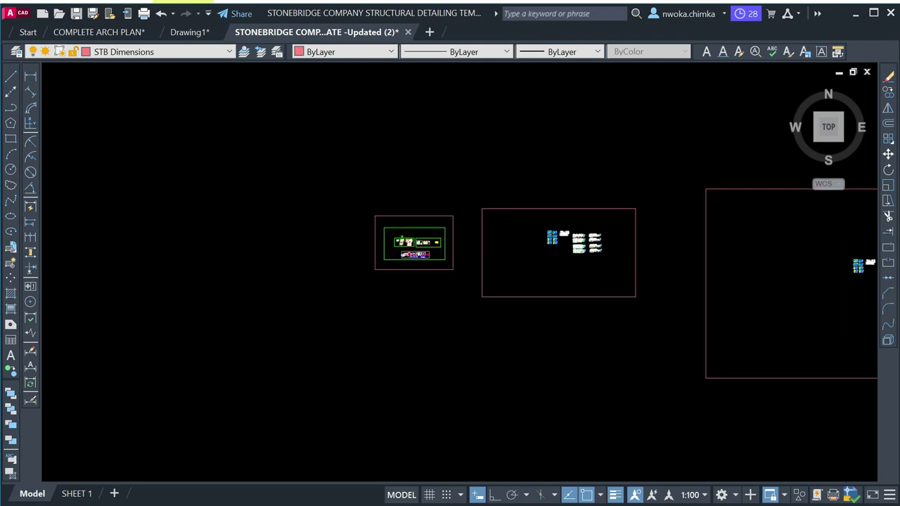
{"action": "scroll", "coordinate": [419, 250], "scroll_direction": "up", "scroll_amount": 5}
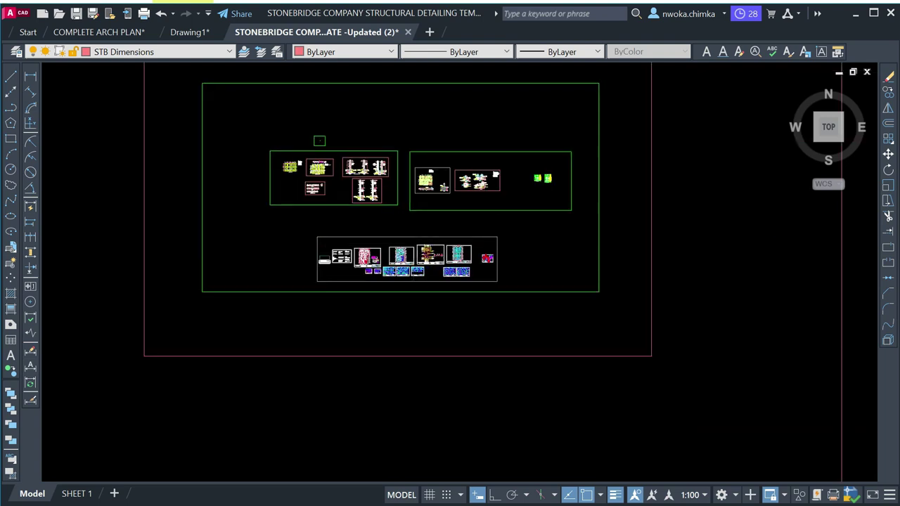
{"action": "scroll", "coordinate": [324, 260], "scroll_direction": "up", "scroll_amount": 8}
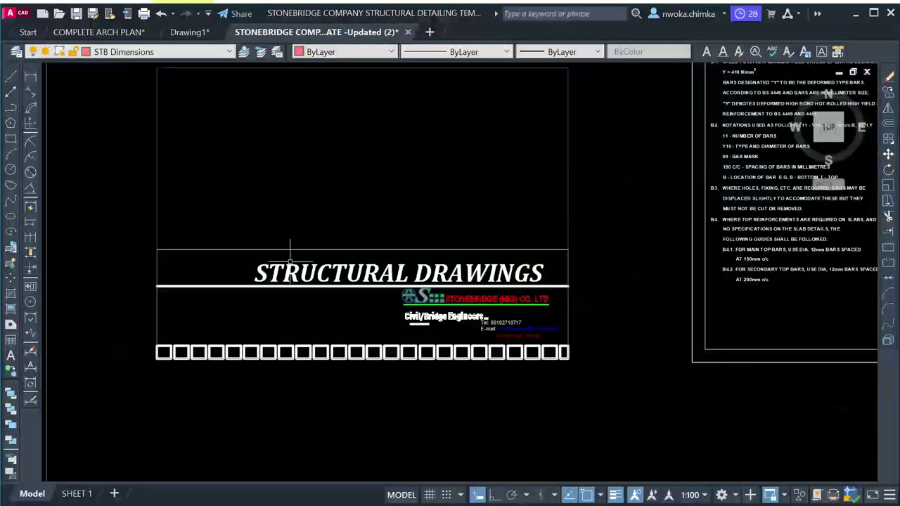
{"action": "scroll", "coordinate": [360, 218], "scroll_direction": "down", "scroll_amount": 2}
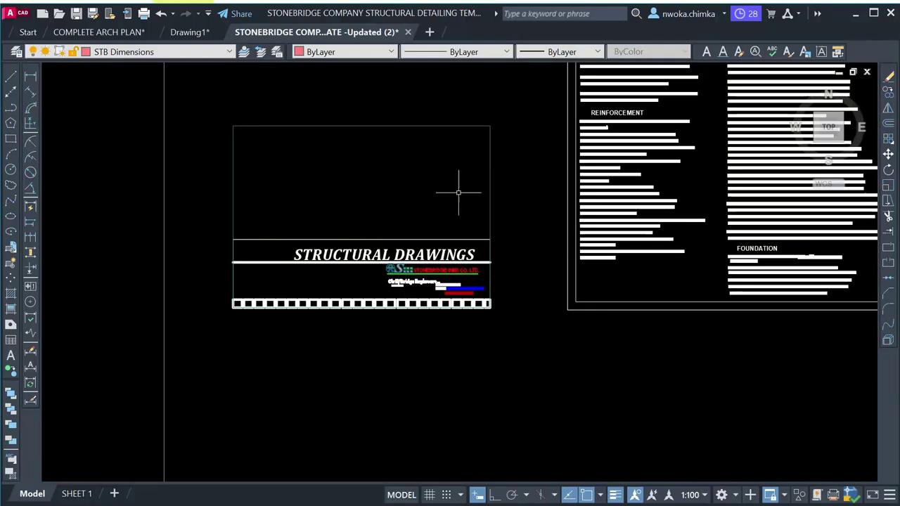
{"action": "middle_click_drag", "start_coordinate": [458, 192], "coordinate": [255, 275]}
{"action": "middle_click_drag", "start_coordinate": [565, 213], "coordinate": [413, 255]}
{"action": "middle_click_drag", "start_coordinate": [423, 123], "coordinate": [343, 117]}
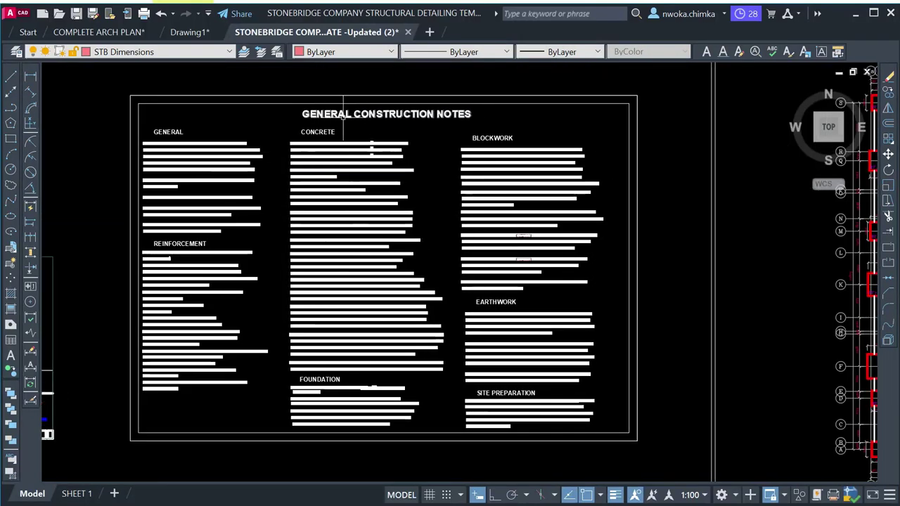
Step: Examine the template's sample plan and beam detail sheets, including the consulting engineers section on the foundation slab sheet
{"action": "scroll", "coordinate": [372, 147], "scroll_direction": "down", "scroll_amount": 5}
{"action": "middle_click_drag", "start_coordinate": [580, 161], "coordinate": [302, 177]}
{"action": "scroll", "coordinate": [302, 172], "scroll_direction": "down", "scroll_amount": 2}
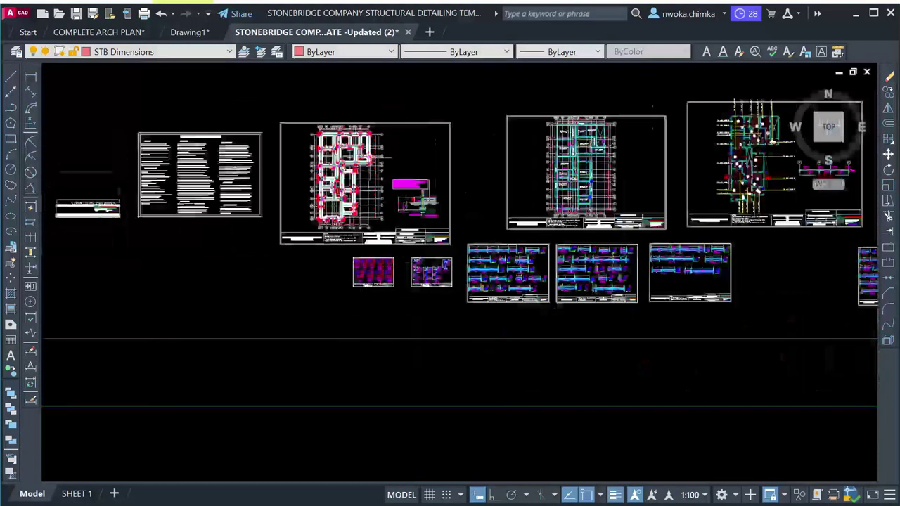
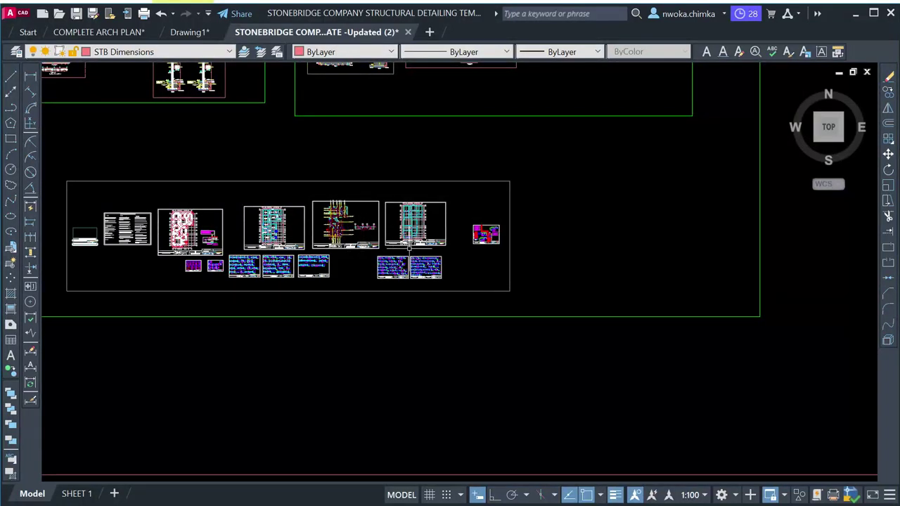
{"action": "scroll", "coordinate": [432, 245], "scroll_direction": "up", "scroll_amount": 3}
{"action": "scroll", "coordinate": [431, 245], "scroll_direction": "down", "scroll_amount": 3}
{"action": "scroll", "coordinate": [409, 246], "scroll_direction": "up", "scroll_amount": 6}
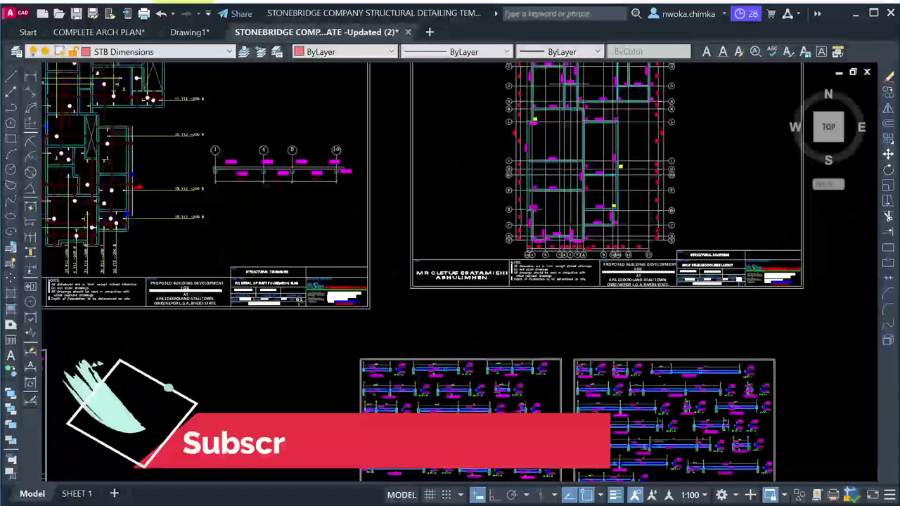
{"action": "scroll", "coordinate": [355, 272], "scroll_direction": "up", "scroll_amount": 5}
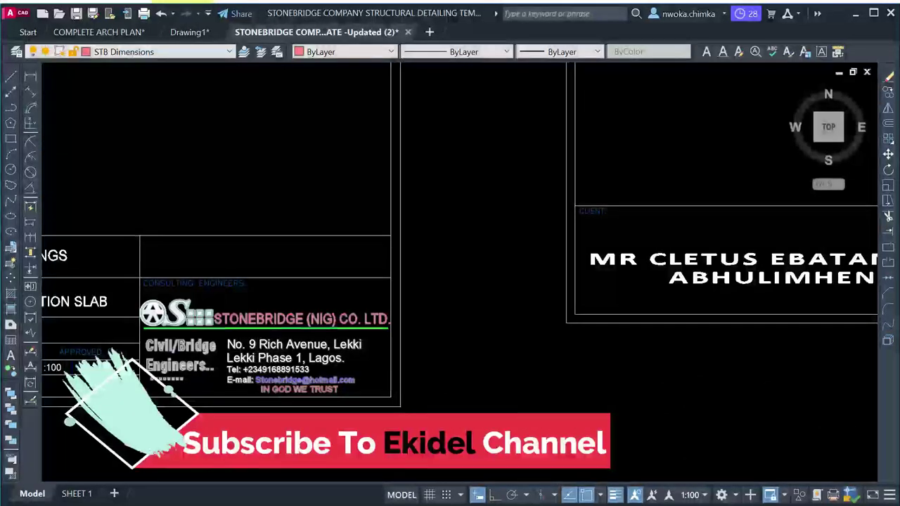
{"action": "scroll", "coordinate": [311, 288], "scroll_direction": "down", "scroll_amount": 8}
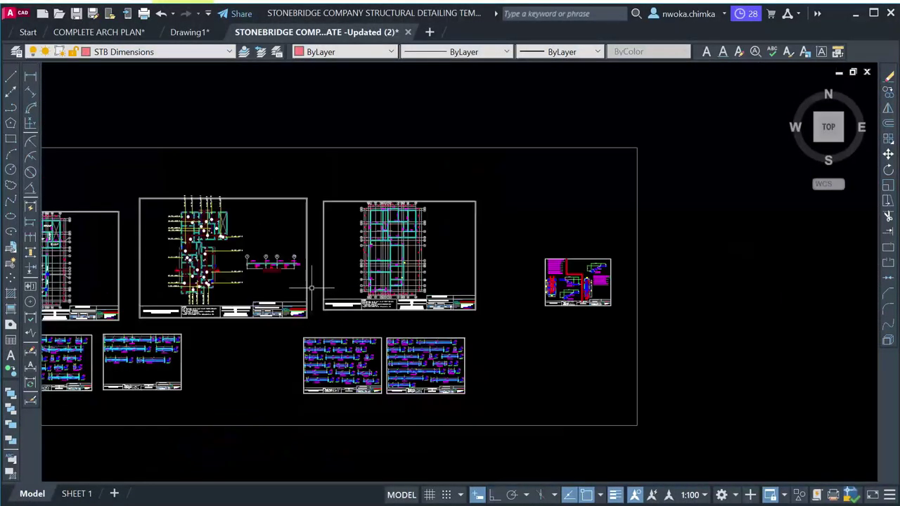
{"action": "scroll", "coordinate": [311, 288], "scroll_direction": "down", "scroll_amount": 2}
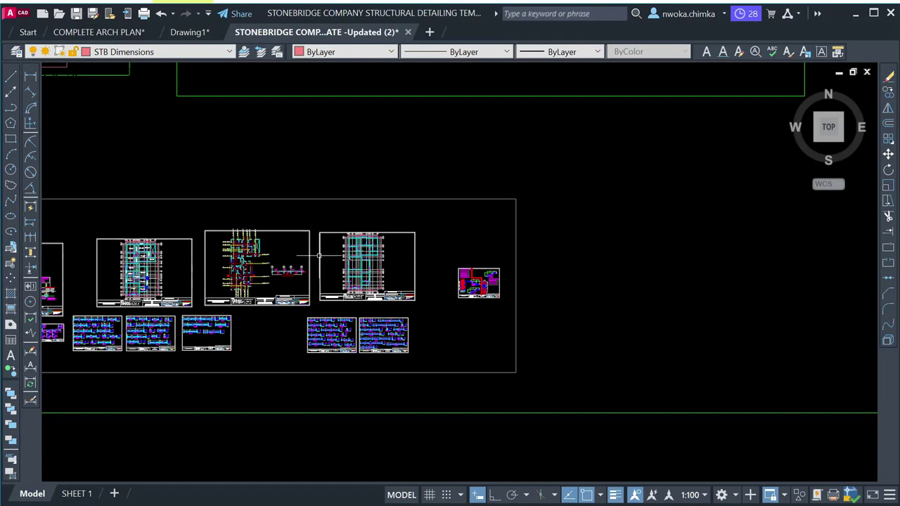
{"action": "scroll", "coordinate": [302, 211], "scroll_direction": "down", "scroll_amount": 4}
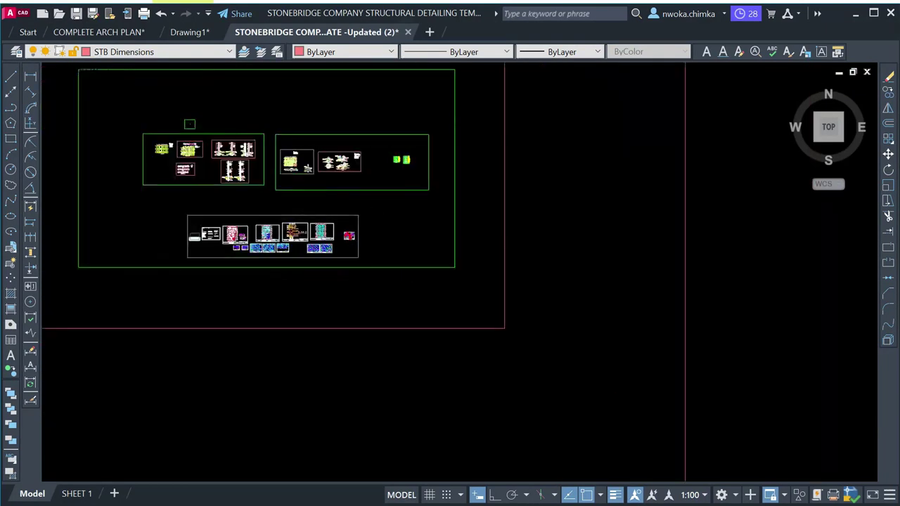
{"action": "middle_click_drag", "start_coordinate": [303, 211], "coordinate": [308, 254]}
Step: Compare the pasted slab, column and beam drawings in the Stonebridge template with the original drawings in Drawing1
{"action": "mouse_move", "coordinate": [186, 35]}
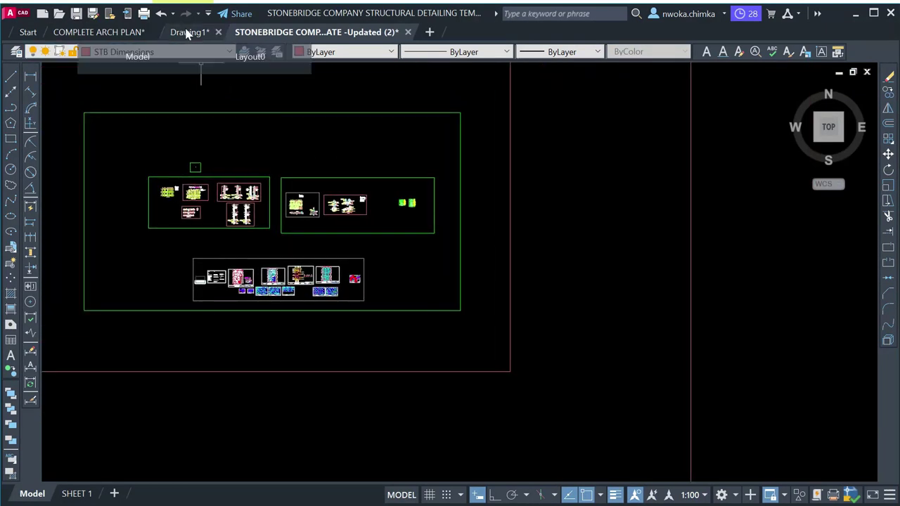
{"action": "mouse_move", "coordinate": [212, 140]}
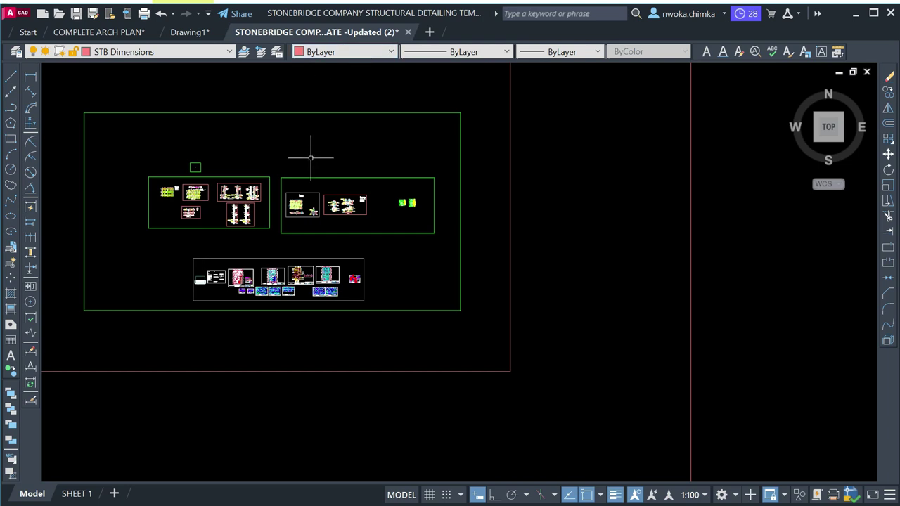
{"action": "scroll", "coordinate": [310, 158], "scroll_direction": "down", "scroll_amount": 2}
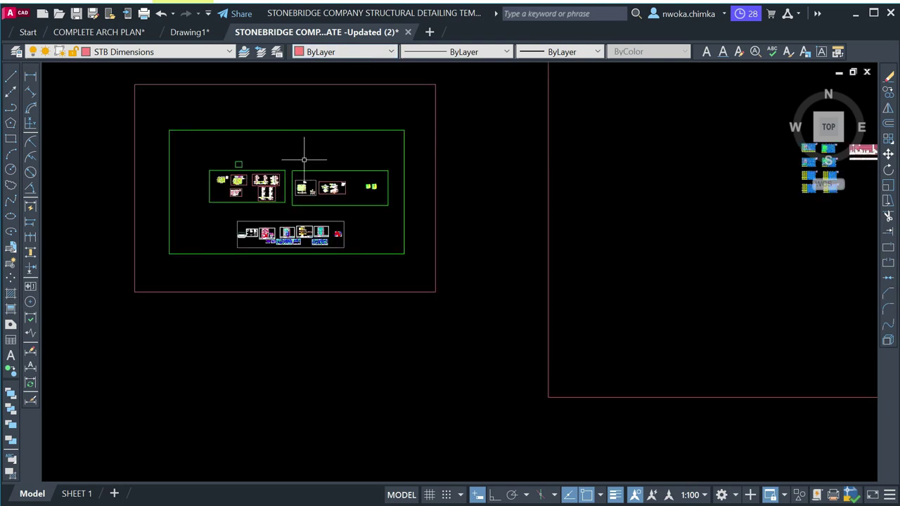
{"action": "scroll", "coordinate": [304, 159], "scroll_direction": "down", "scroll_amount": 2}
{"action": "middle_click_drag", "start_coordinate": [573, 204], "coordinate": [205, 205]}
{"action": "scroll", "coordinate": [330, 166], "scroll_direction": "up", "scroll_amount": 3}
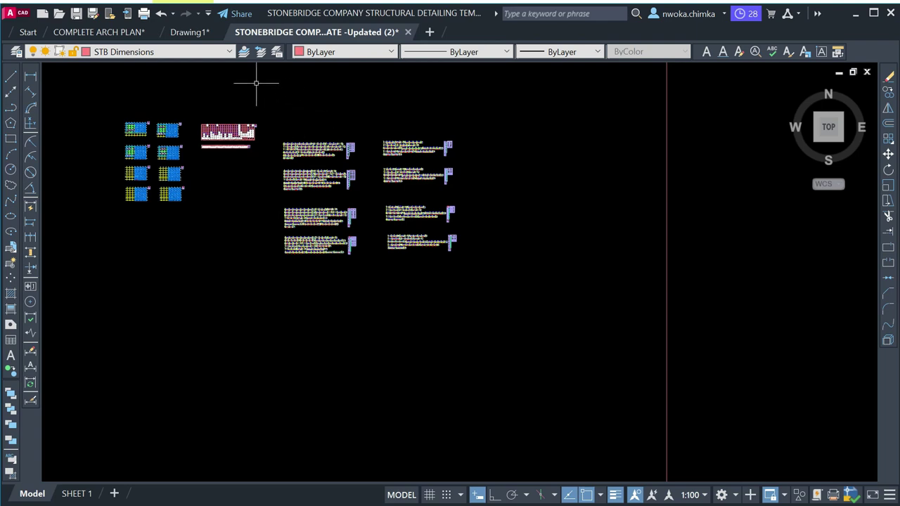
{"action": "left_click", "coordinate": [190, 31]}
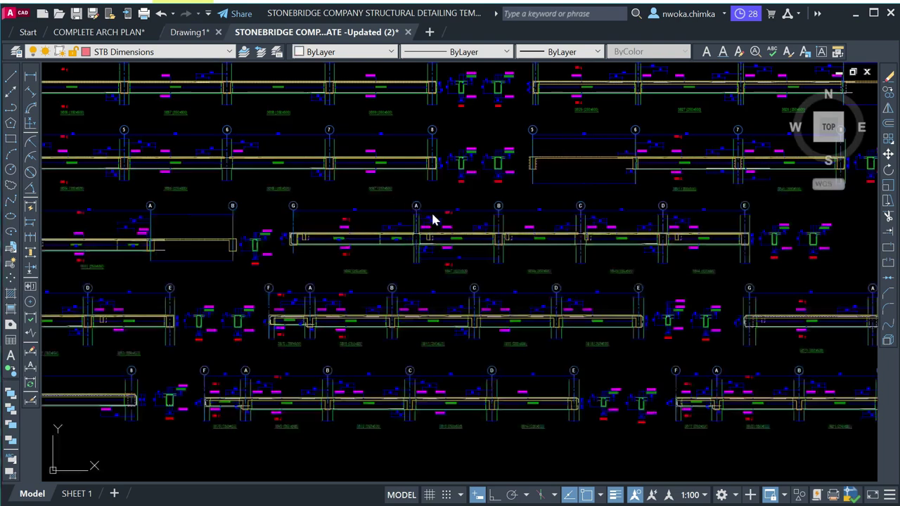
{"action": "key", "text": "ctrl+shift+Tab"}
{"action": "scroll", "coordinate": [489, 227], "scroll_direction": "down", "scroll_amount": 3}
{"action": "middle_click_drag", "start_coordinate": [488, 227], "coordinate": [559, 225]}
{"action": "middle_click_drag", "start_coordinate": [489, 167], "coordinate": [472, 234]}
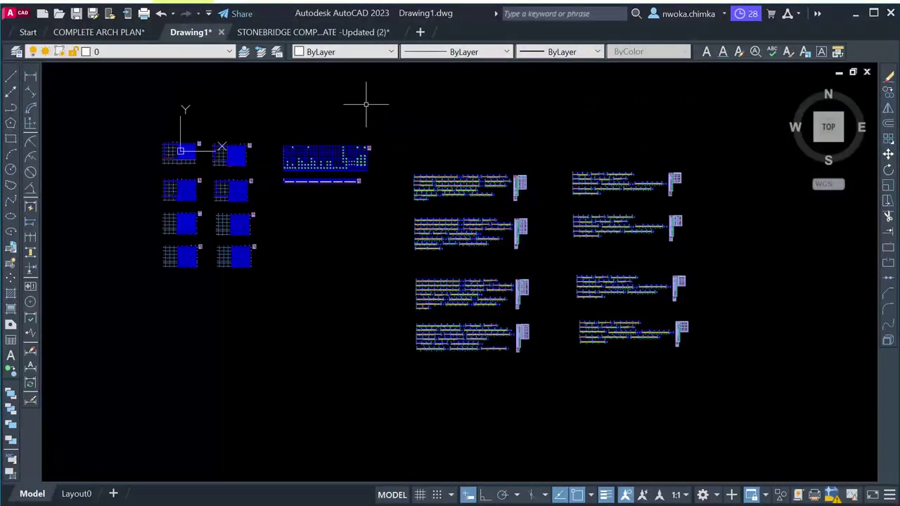
Step: Compare the colours of the pasted slab, column and beam drawings in the Stonebridge template with the originals in Drawing1
{"action": "left_click", "coordinate": [336, 32]}
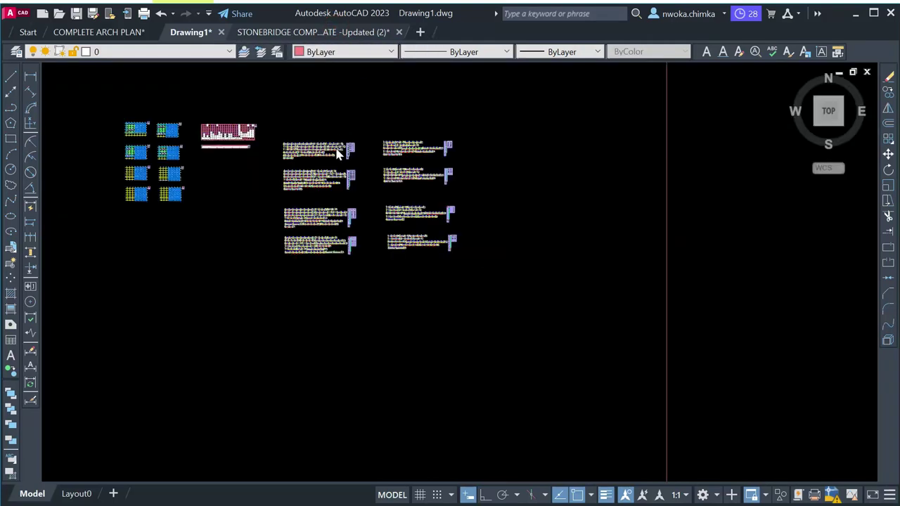
{"action": "middle_click_drag", "start_coordinate": [768, 237], "coordinate": [485, 219]}
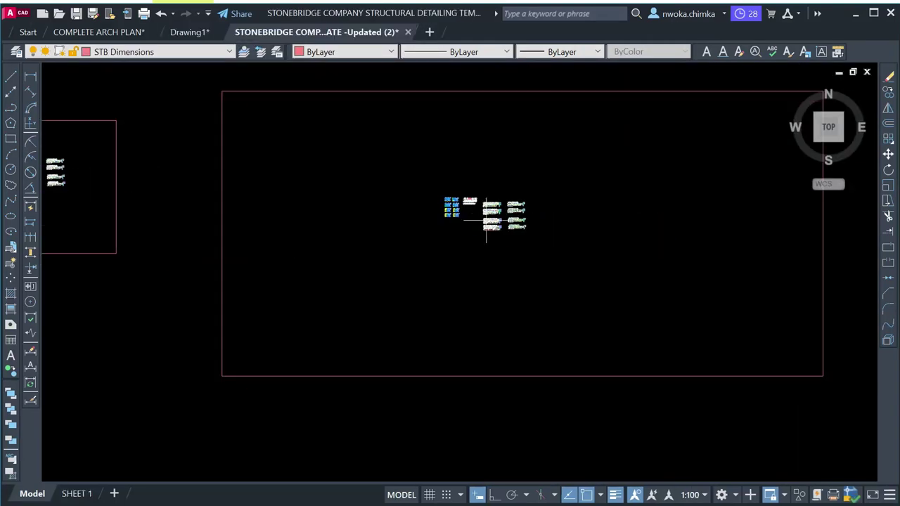
{"action": "scroll", "coordinate": [484, 218], "scroll_direction": "up", "scroll_amount": 2}
{"action": "left_click", "coordinate": [188, 32]}
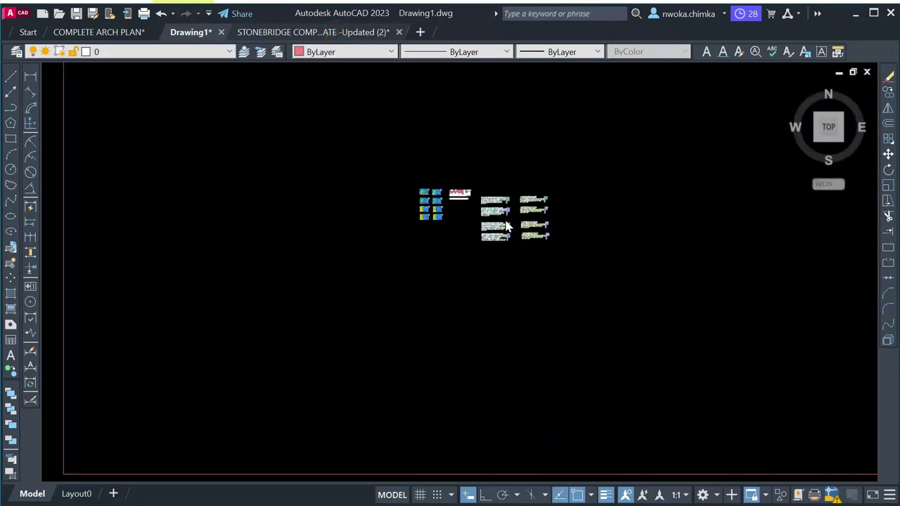
{"action": "key", "text": "ctrl+Tab"}
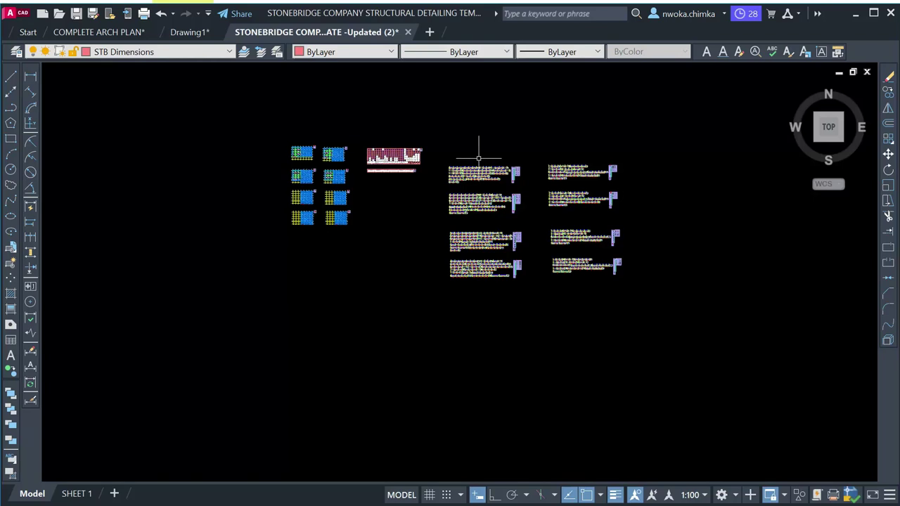
{"action": "scroll", "coordinate": [478, 158], "scroll_direction": "up", "scroll_amount": 4}
{"action": "mouse_move", "coordinate": [441, 209]}
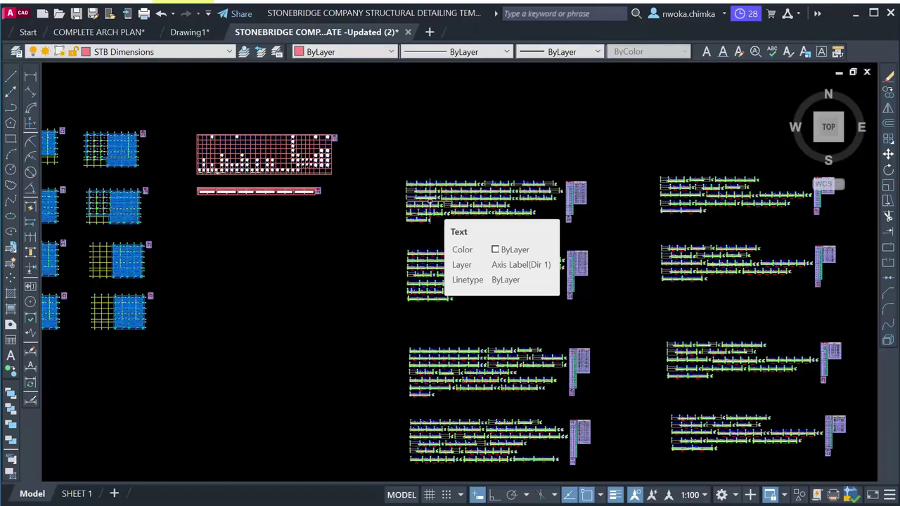
{"action": "scroll", "coordinate": [398, 153], "scroll_direction": "down", "scroll_amount": 2}
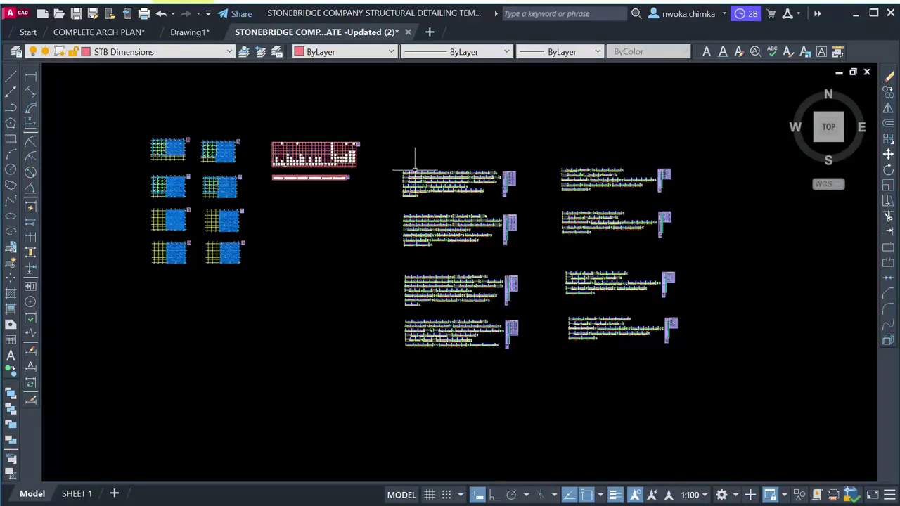
Step: Examine the beam, column and slab labels on the pasted floor plans and the circular column sections in the column schedule
{"action": "scroll", "coordinate": [301, 179], "scroll_direction": "up", "scroll_amount": 8}
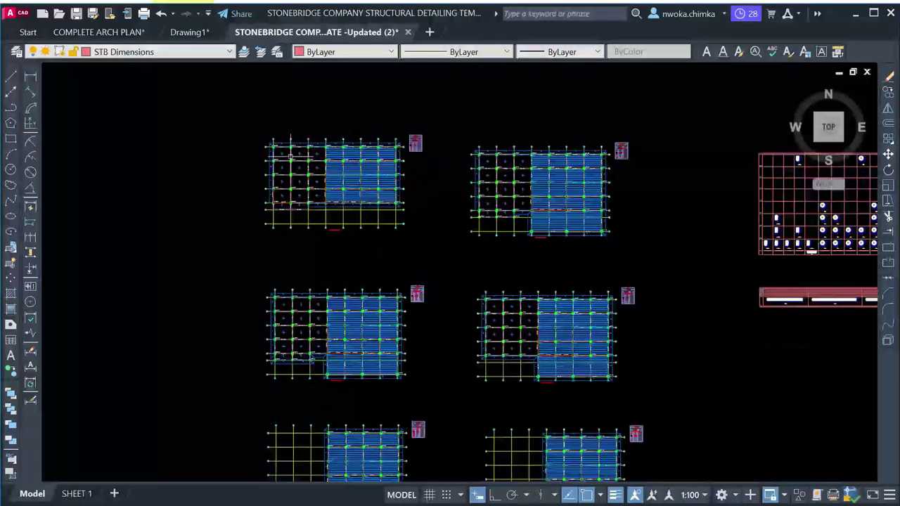
{"action": "mouse_move", "coordinate": [279, 35]}
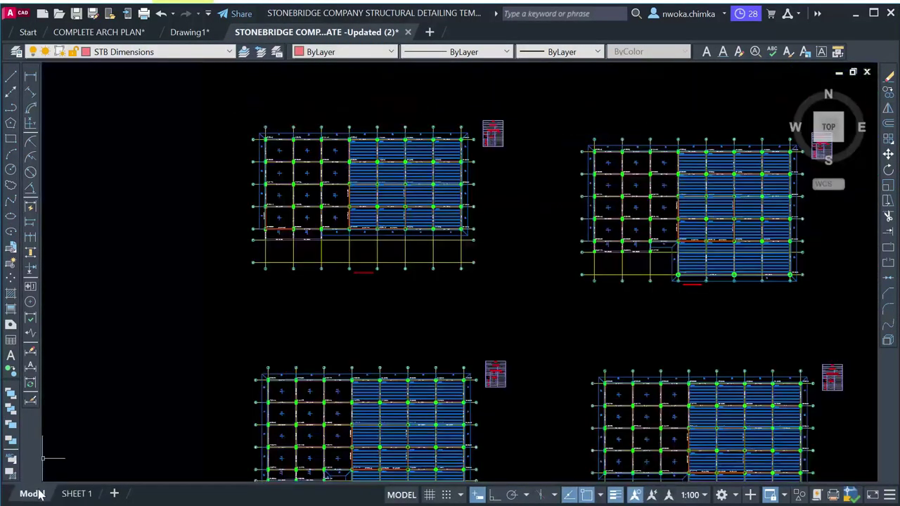
{"action": "scroll", "coordinate": [305, 198], "scroll_direction": "up", "scroll_amount": 3}
{"action": "scroll", "coordinate": [308, 175], "scroll_direction": "up", "scroll_amount": 3}
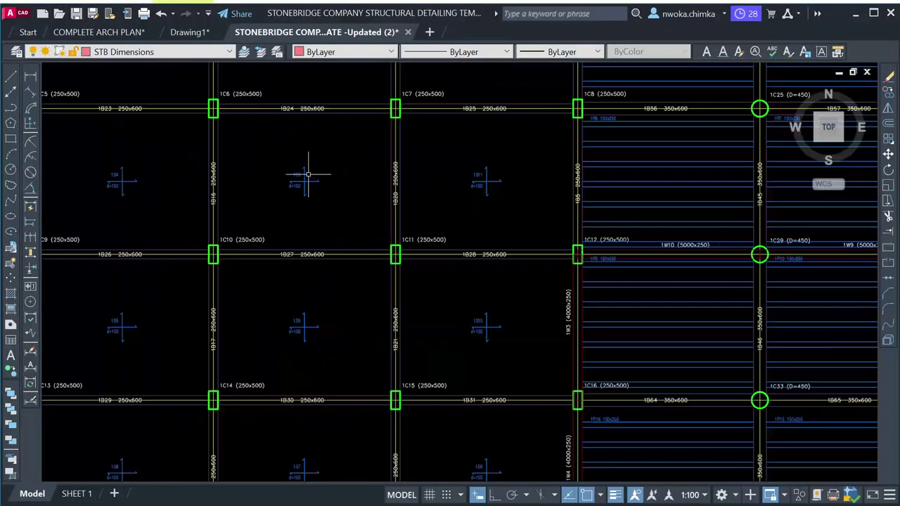
{"action": "scroll", "coordinate": [314, 197], "scroll_direction": "down", "scroll_amount": 2}
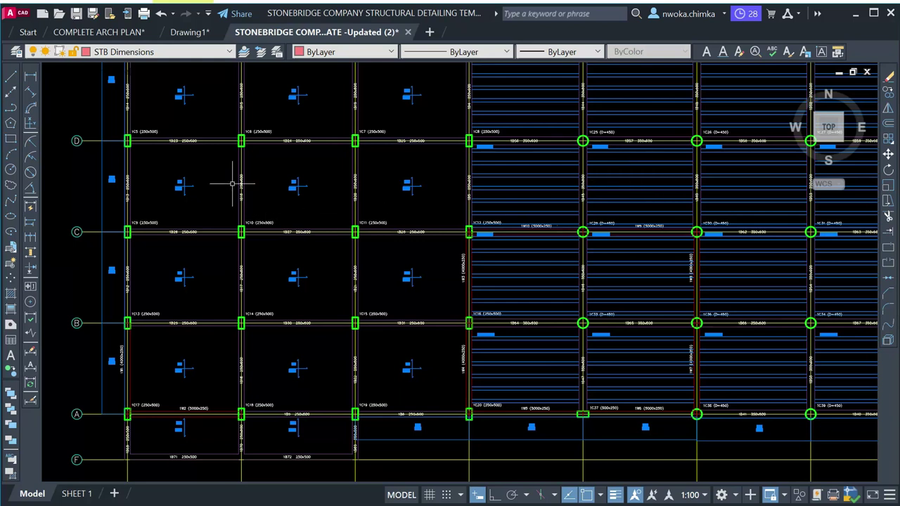
{"action": "scroll", "coordinate": [232, 185], "scroll_direction": "up", "scroll_amount": 2}
{"action": "scroll", "coordinate": [282, 177], "scroll_direction": "down", "scroll_amount": 4}
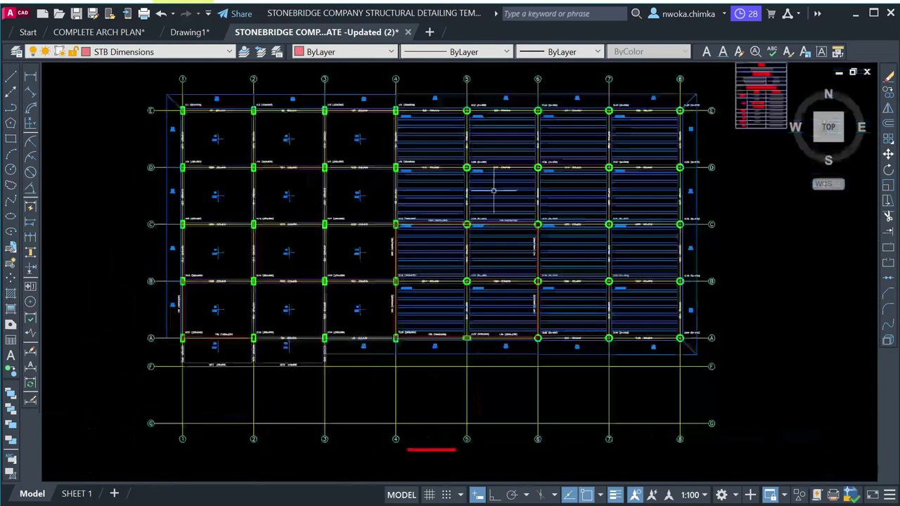
{"action": "middle_click_drag", "start_coordinate": [622, 208], "coordinate": [512, 205]}
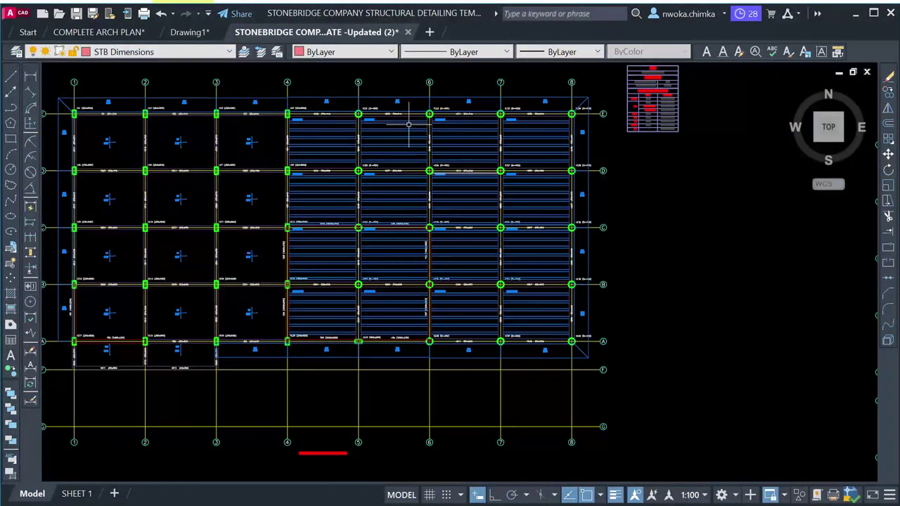
{"action": "scroll", "coordinate": [409, 124], "scroll_direction": "up", "scroll_amount": 4}
{"action": "scroll", "coordinate": [401, 134], "scroll_direction": "down", "scroll_amount": 4}
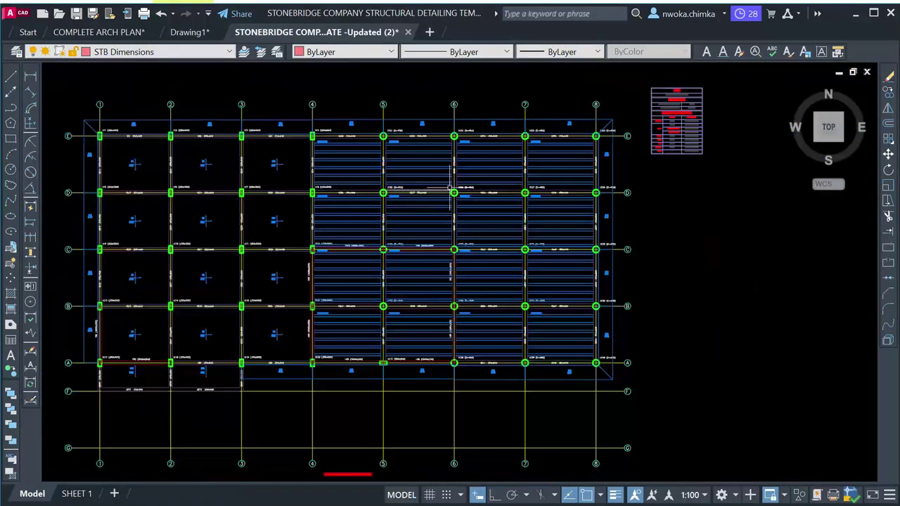
{"action": "scroll", "coordinate": [450, 188], "scroll_direction": "down", "scroll_amount": 2}
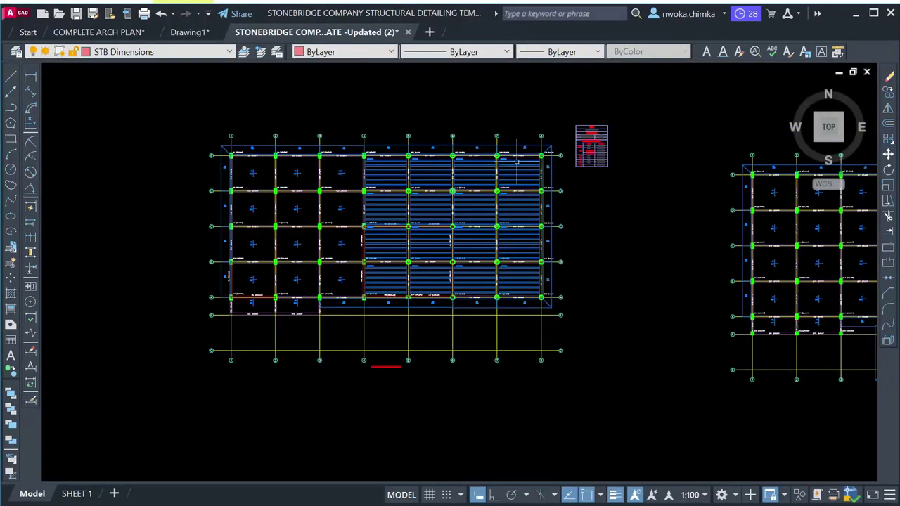
{"action": "scroll", "coordinate": [517, 162], "scroll_direction": "down", "scroll_amount": 5}
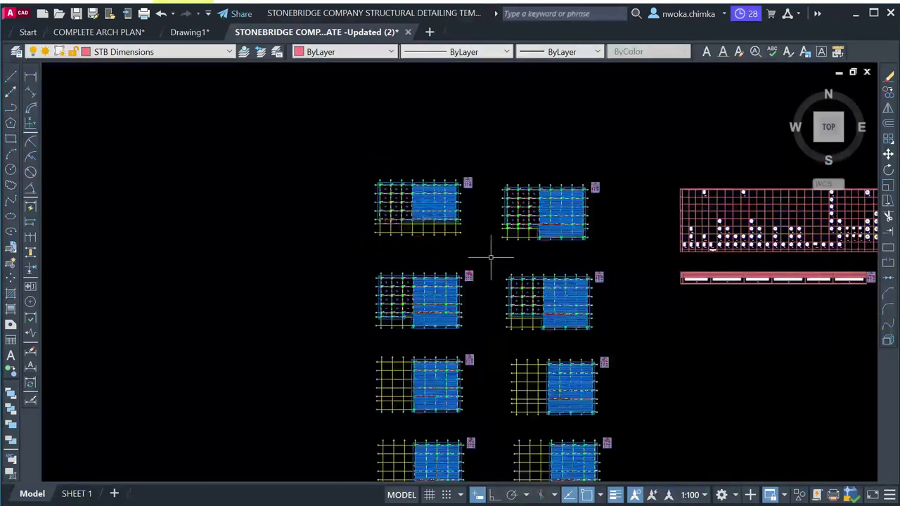
{"action": "mouse_move", "coordinate": [546, 330]}
{"action": "middle_mouse_down"}
{"action": "mouse_move", "coordinate": [538, 225]}
{"action": "mouse_move", "coordinate": [425, 268]}
{"action": "mouse_move", "coordinate": [373, 366]}
{"action": "middle_mouse_up"}
{"action": "scroll", "coordinate": [349, 238], "scroll_direction": "up", "scroll_amount": 10}
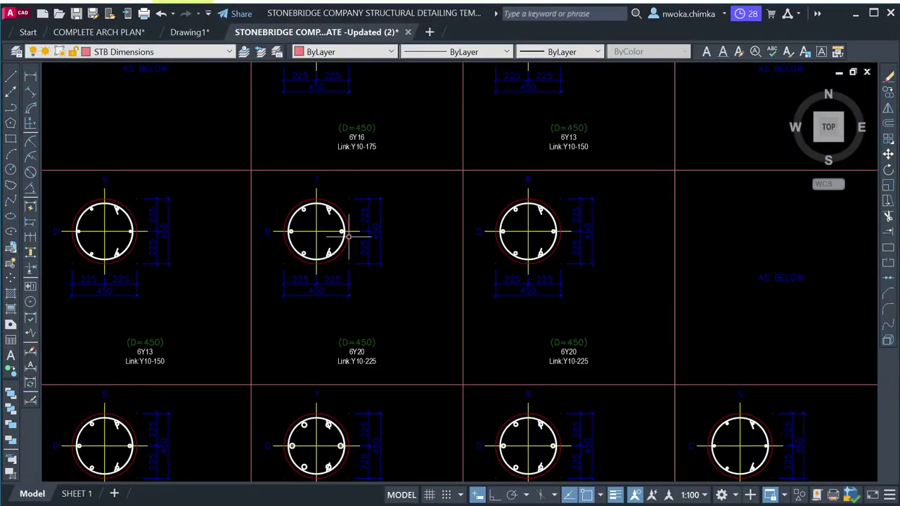
{"action": "scroll", "coordinate": [690, 247], "scroll_direction": "down", "scroll_amount": 8}
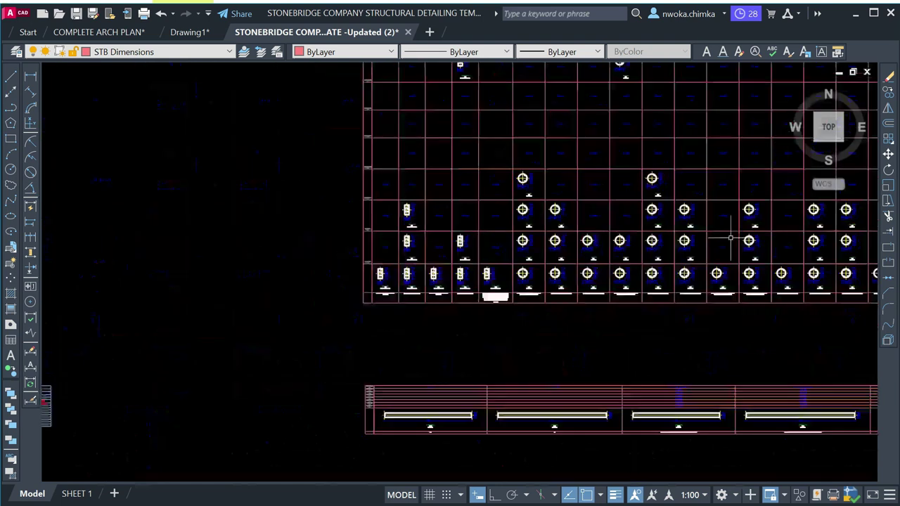
{"action": "scroll", "coordinate": [502, 241], "scroll_direction": "down", "scroll_amount": 6}
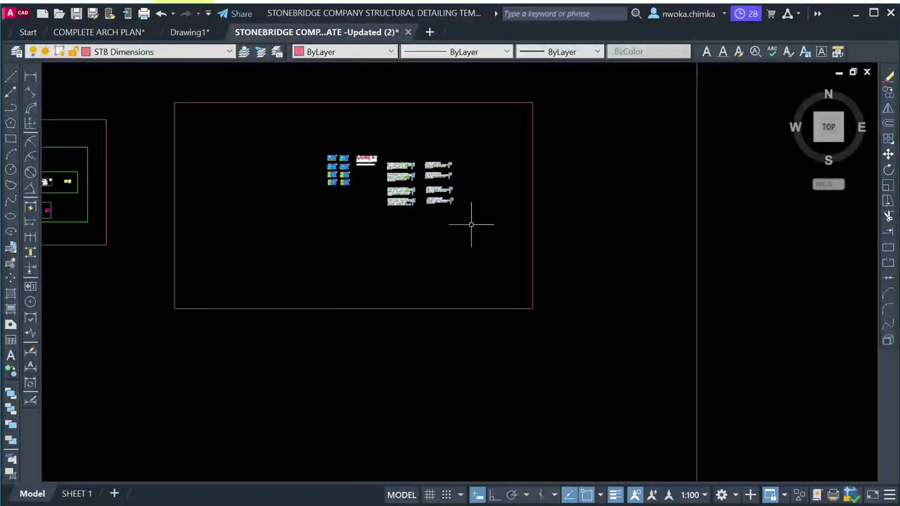
Step: Examine the template's sample column longitudinal details and sections, including the Column 1 (Footing 3) base reinforcement
{"action": "scroll", "coordinate": [452, 248], "scroll_direction": "up", "scroll_amount": 10}
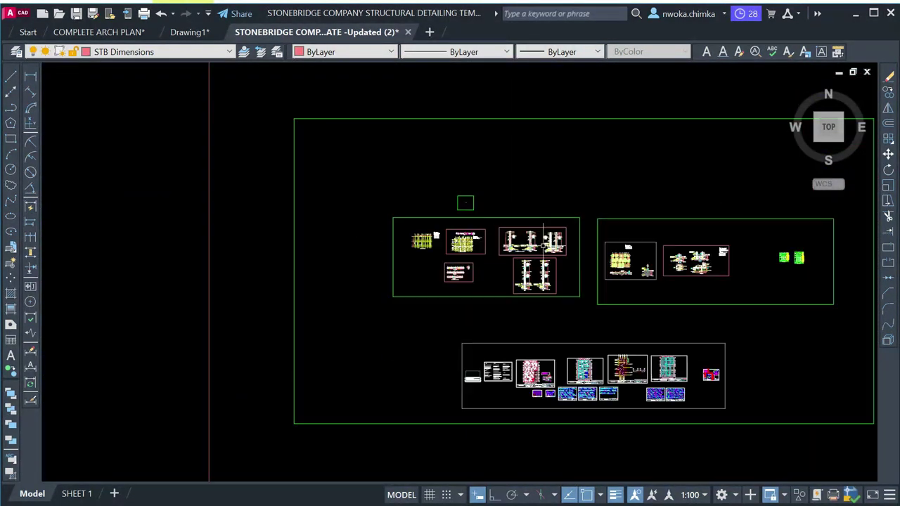
{"action": "scroll", "coordinate": [521, 250], "scroll_direction": "up", "scroll_amount": 6}
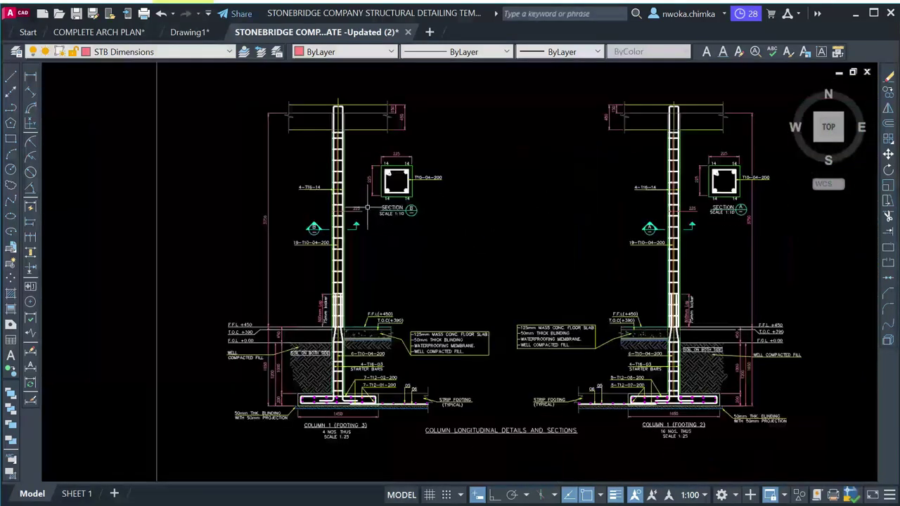
{"action": "scroll", "coordinate": [342, 420], "scroll_direction": "up", "scroll_amount": 5}
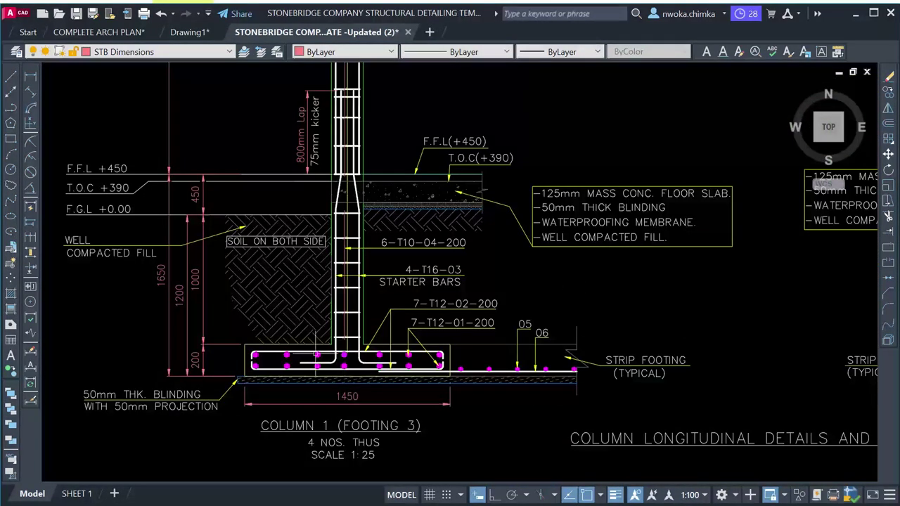
{"action": "scroll", "coordinate": [348, 366], "scroll_direction": "down", "scroll_amount": 2}
{"action": "scroll", "coordinate": [347, 288], "scroll_direction": "down", "scroll_amount": 2}
{"action": "scroll", "coordinate": [347, 288], "scroll_direction": "up", "scroll_amount": 3}
{"action": "scroll", "coordinate": [593, 301], "scroll_direction": "down", "scroll_amount": 6}
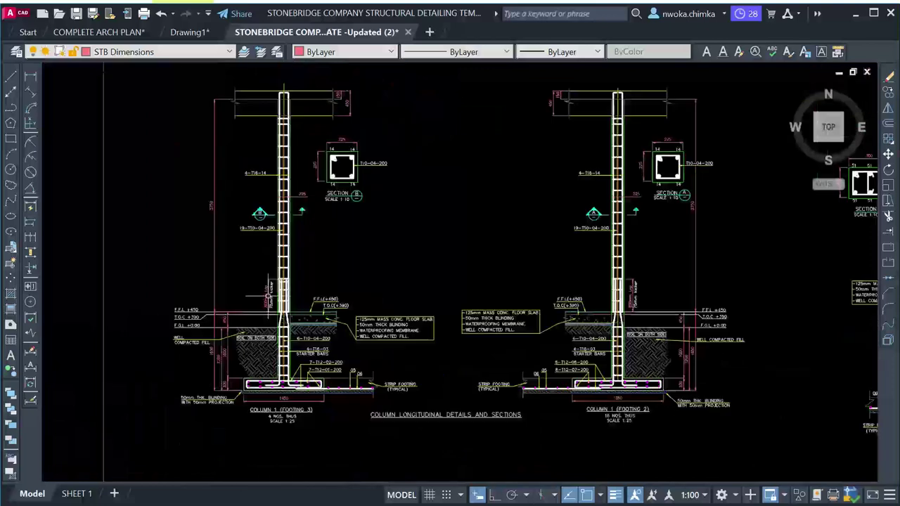
{"action": "middle_click_drag", "start_coordinate": [593, 301], "coordinate": [460, 304]}
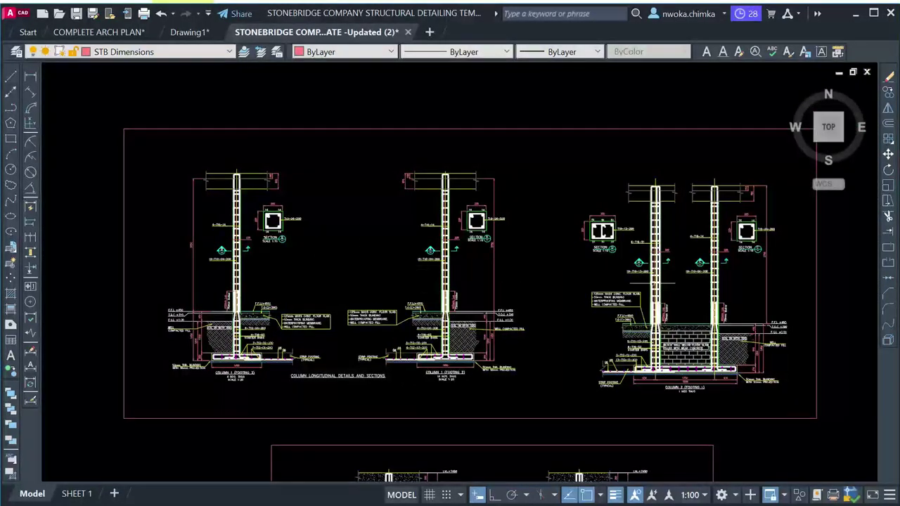
{"action": "scroll", "coordinate": [703, 295], "scroll_direction": "up", "scroll_amount": 3}
Step: Examine the template's sample slab reinforcement detail with Section A and the Roof Beam 1 (225x450) detail
{"action": "scroll", "coordinate": [492, 238], "scroll_direction": "down", "scroll_amount": 7}
{"action": "scroll", "coordinate": [484, 240], "scroll_direction": "down", "scroll_amount": 3}
{"action": "middle_click_drag", "start_coordinate": [382, 291], "coordinate": [480, 291]}
{"action": "scroll", "coordinate": [437, 289], "scroll_direction": "up", "scroll_amount": 6}
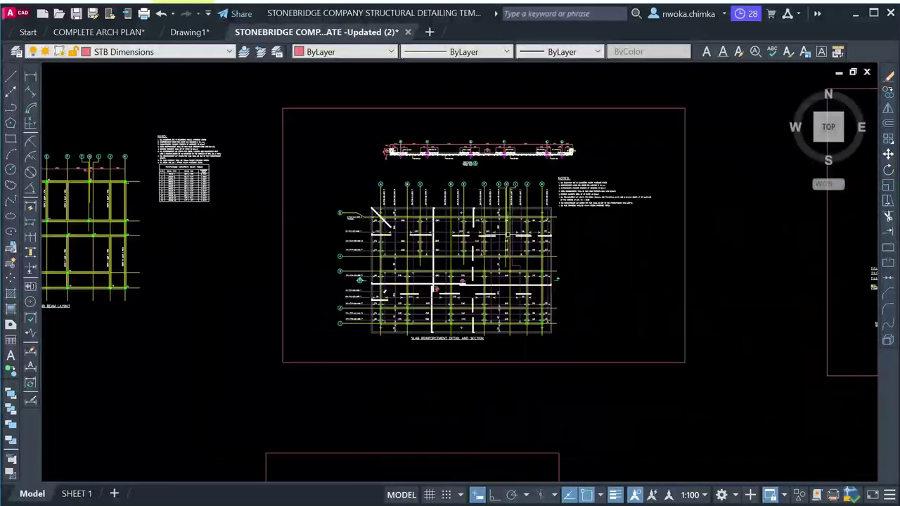
{"action": "scroll", "coordinate": [436, 144], "scroll_direction": "up", "scroll_amount": 5}
{"action": "scroll", "coordinate": [436, 165], "scroll_direction": "down", "scroll_amount": 3}
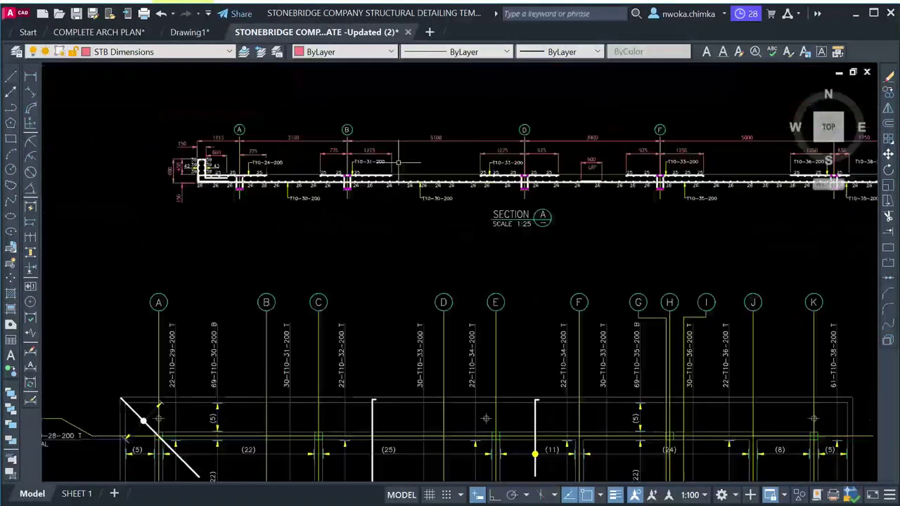
{"action": "scroll", "coordinate": [373, 167], "scroll_direction": "down", "scroll_amount": 6}
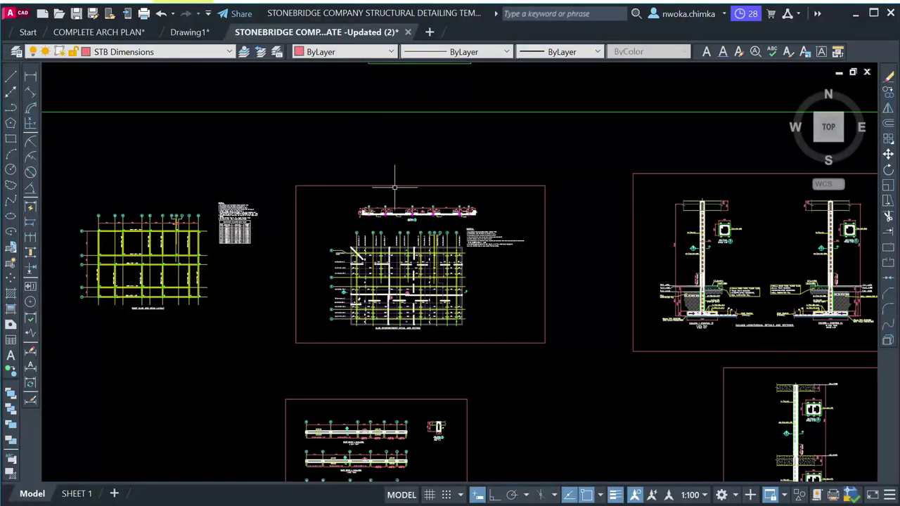
{"action": "middle_click_drag", "start_coordinate": [441, 334], "coordinate": [412, 221]}
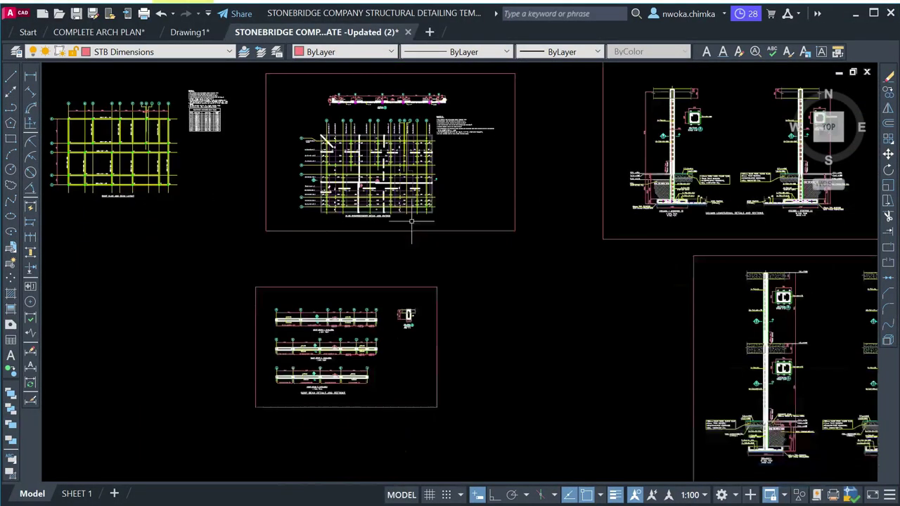
{"action": "scroll", "coordinate": [412, 286], "scroll_direction": "up", "scroll_amount": 8}
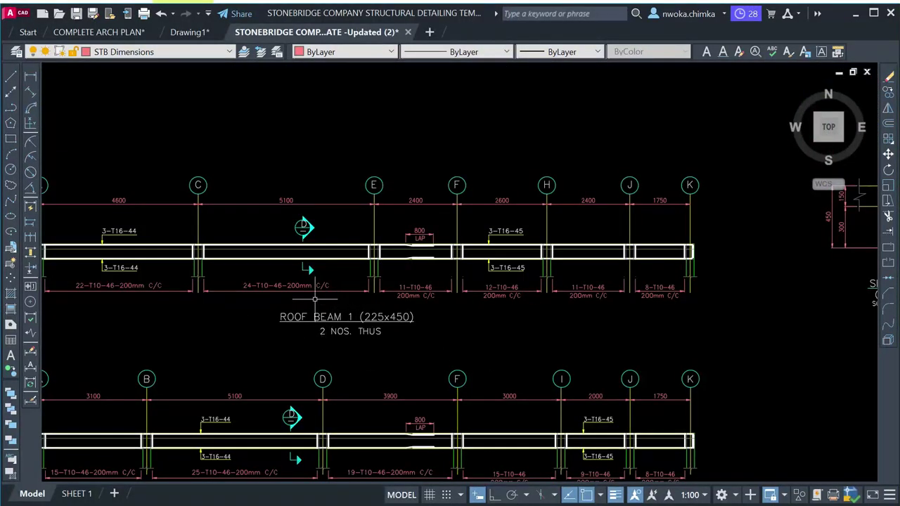
{"action": "middle_click_drag", "start_coordinate": [315, 299], "coordinate": [586, 294]}
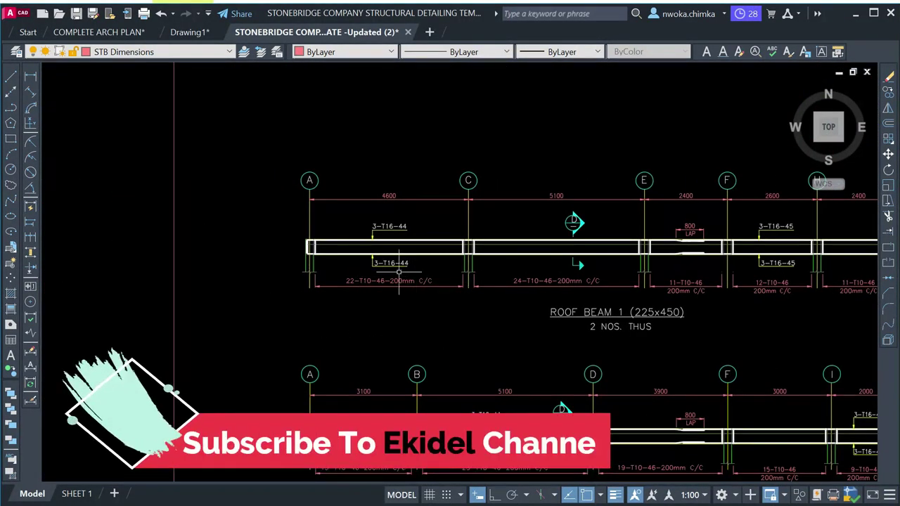
{"action": "scroll", "coordinate": [405, 269], "scroll_direction": "down", "scroll_amount": 10}
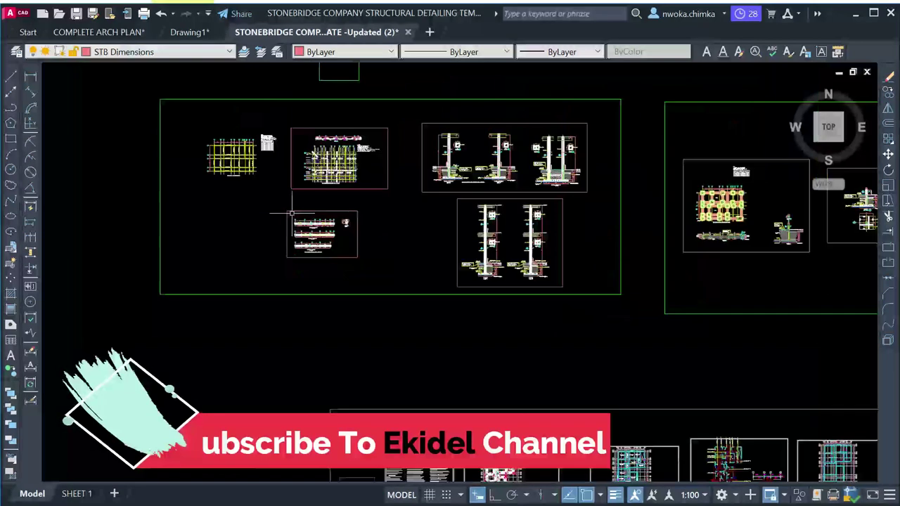
Step: Compare the overall arrangement of the pasted Prota drawings with the template's framed sample drawings in model space
{"action": "mouse_move", "coordinate": [518, 279]}
{"action": "middle_mouse_down"}
{"action": "mouse_move", "coordinate": [484, 283]}
{"action": "mouse_move", "coordinate": [426, 261]}
{"action": "middle_mouse_up"}
{"action": "scroll", "coordinate": [426, 261], "scroll_direction": "up", "scroll_amount": 8}
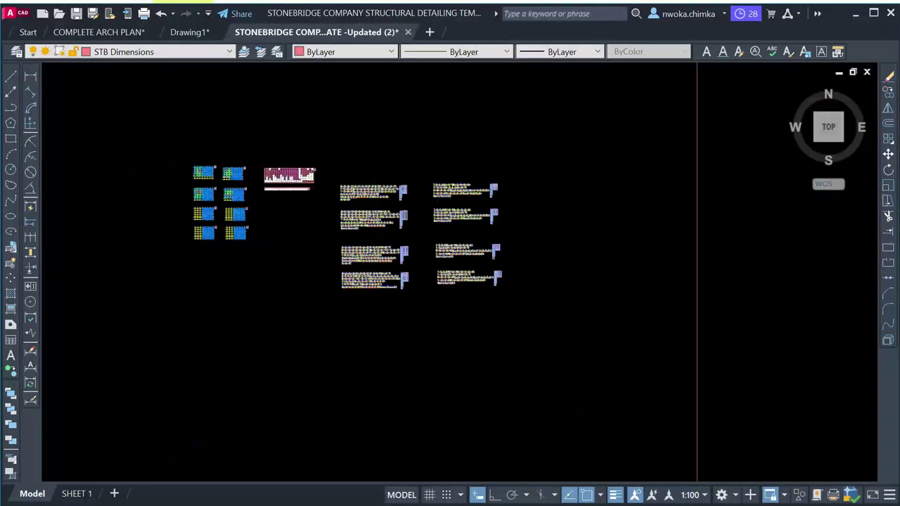
{"action": "scroll", "coordinate": [361, 169], "scroll_direction": "up", "scroll_amount": 2}
{"action": "scroll", "coordinate": [559, 215], "scroll_direction": "down", "scroll_amount": 10}
{"action": "scroll", "coordinate": [495, 226], "scroll_direction": "down", "scroll_amount": 10}
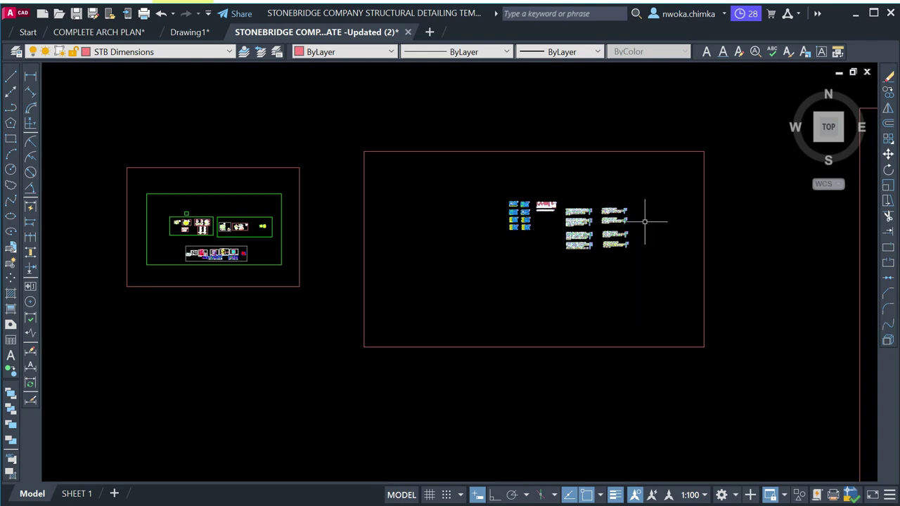
{"action": "middle_click_drag", "start_coordinate": [588, 202], "coordinate": [508, 214]}
{"action": "scroll", "coordinate": [508, 213], "scroll_direction": "up", "scroll_amount": 8}
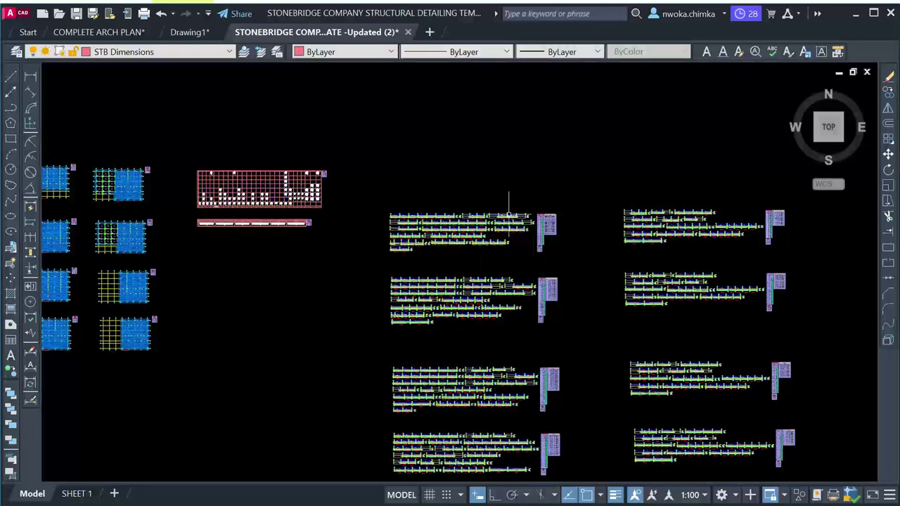
{"action": "scroll", "coordinate": [506, 205], "scroll_direction": "down", "scroll_amount": 8}
{"action": "middle_click_drag", "start_coordinate": [350, 258], "coordinate": [467, 261]}
{"action": "scroll", "coordinate": [466, 262], "scroll_direction": "up", "scroll_amount": 5}
{"action": "scroll", "coordinate": [466, 262], "scroll_direction": "up", "scroll_amount": 4}
{"action": "scroll", "coordinate": [345, 261], "scroll_direction": "up", "scroll_amount": 2}
{"action": "scroll", "coordinate": [346, 261], "scroll_direction": "down", "scroll_amount": 5}
{"action": "scroll", "coordinate": [274, 248], "scroll_direction": "down", "scroll_amount": 6}
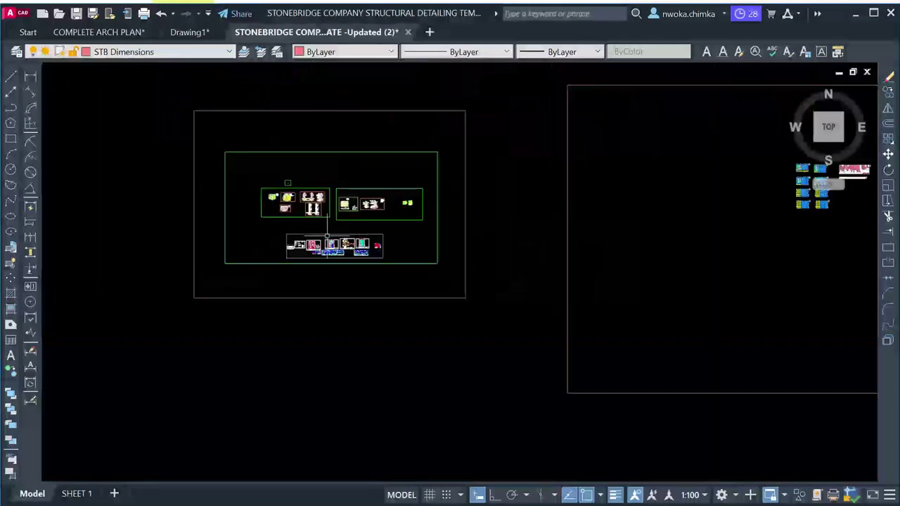
{"action": "mouse_move", "coordinate": [478, 227]}
{"action": "middle_mouse_down"}
{"action": "mouse_move", "coordinate": [438, 254]}
{"action": "mouse_move", "coordinate": [424, 244]}
{"action": "middle_mouse_up"}
{"action": "middle_click_drag", "start_coordinate": [592, 218], "coordinate": [402, 229]}
{"action": "scroll", "coordinate": [404, 223], "scroll_direction": "up", "scroll_amount": 2}
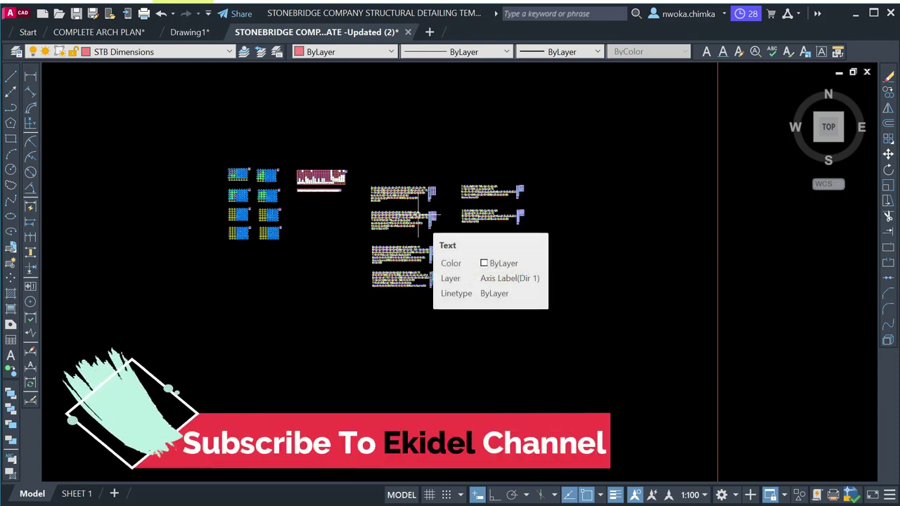
{"action": "scroll", "coordinate": [419, 214], "scroll_direction": "up", "scroll_amount": 4}
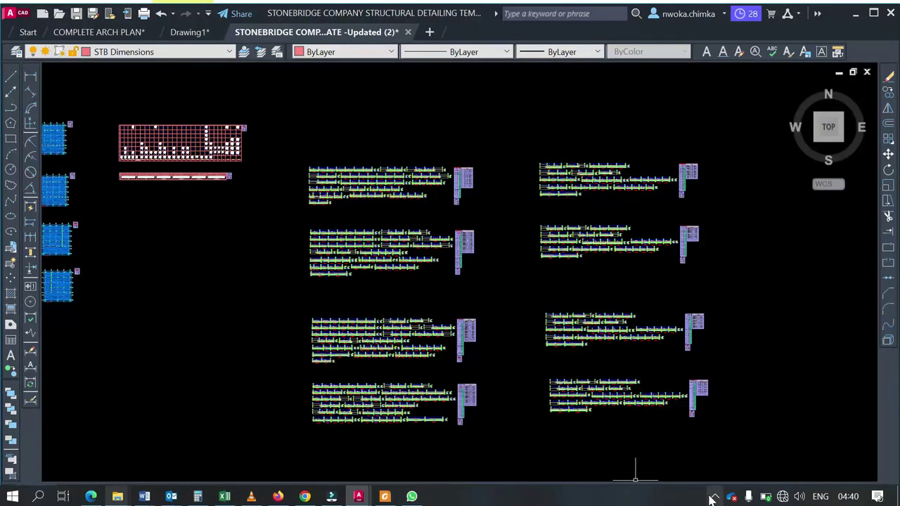
{"action": "left_click", "coordinate": [713, 497]}
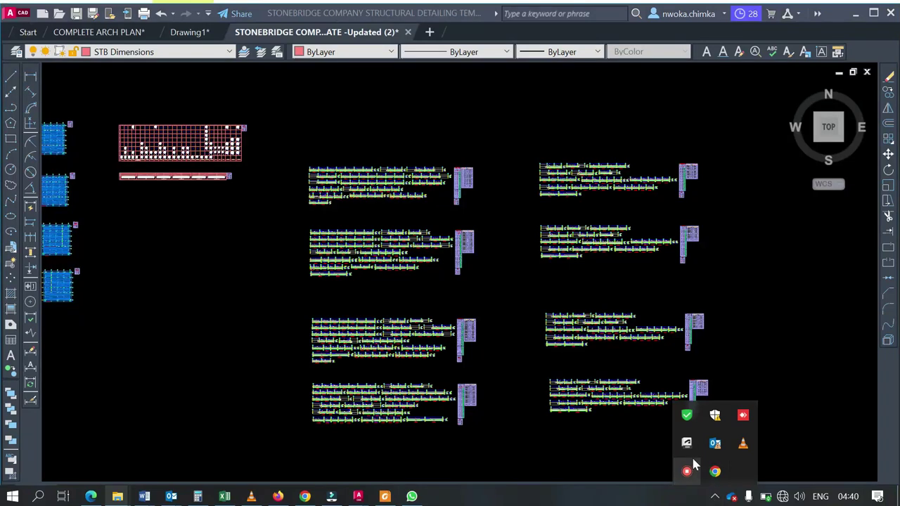
{"action": "right_click", "coordinate": [688, 470]}
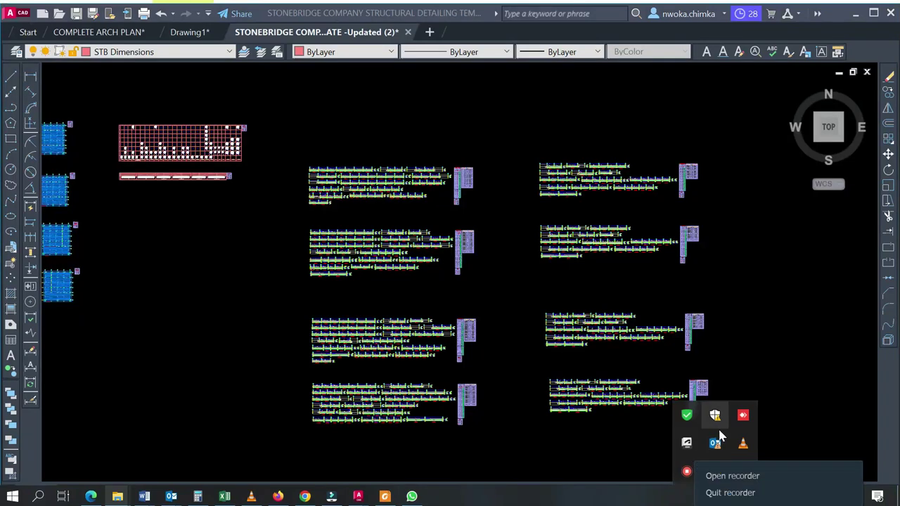
{"action": "left_click", "coordinate": [735, 477]}
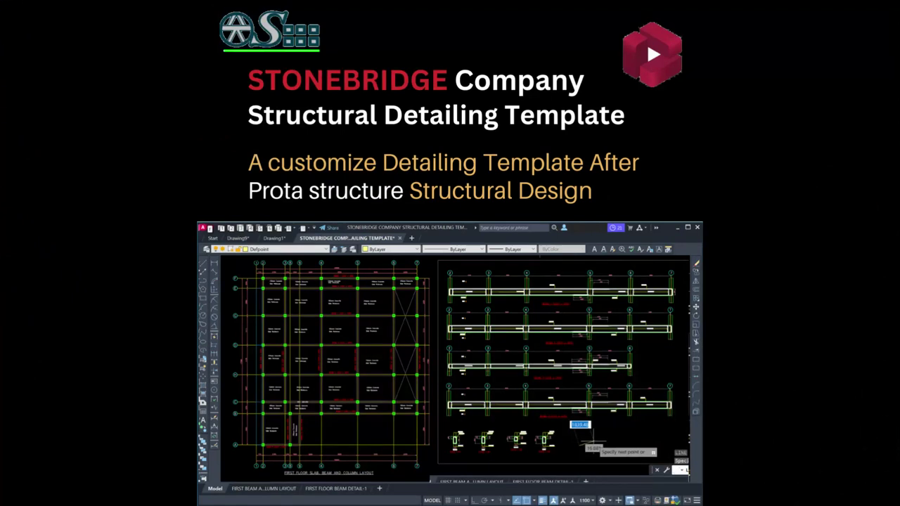